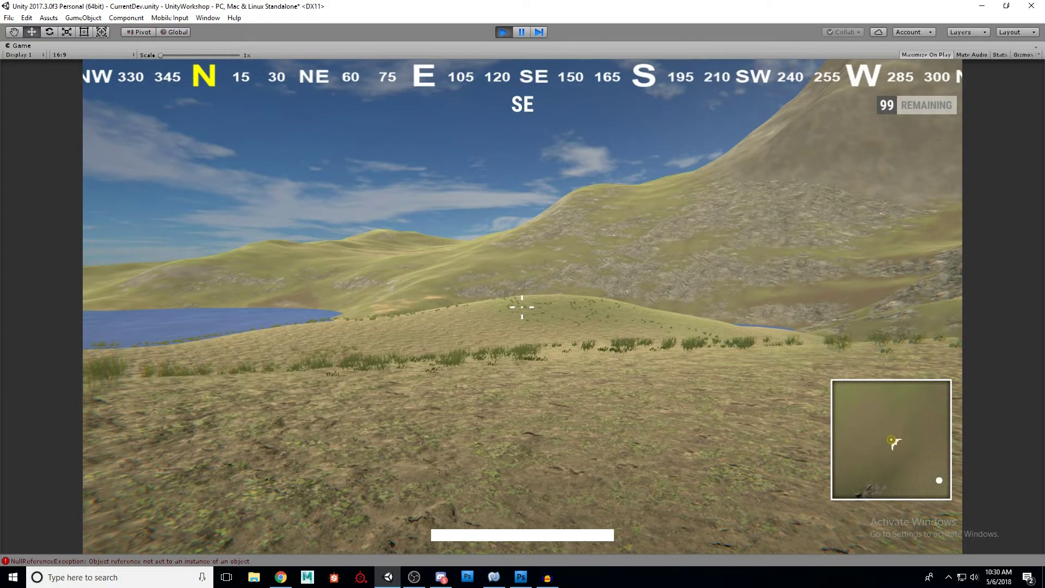
# Move around the running game to examine the tactical marker and its ping on the minimap, and exit play mode
pyautogui.press('w')
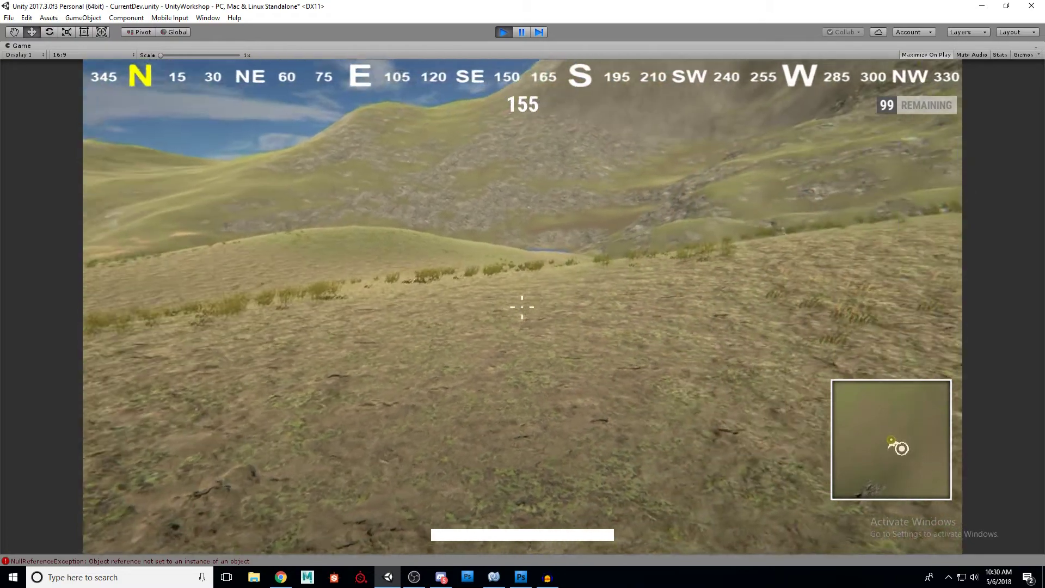
pyautogui.press('w')
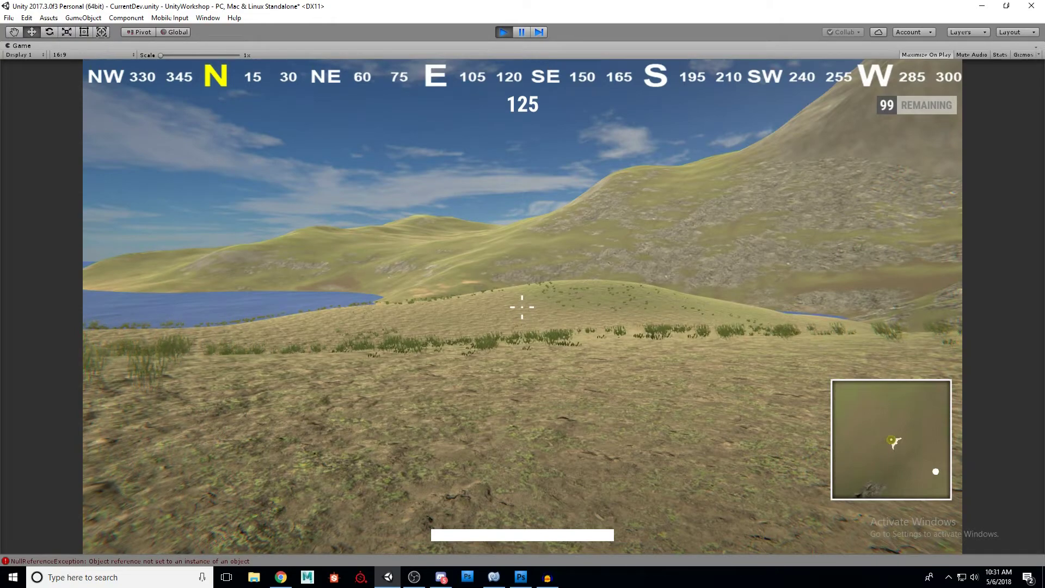
pyautogui.press('w')
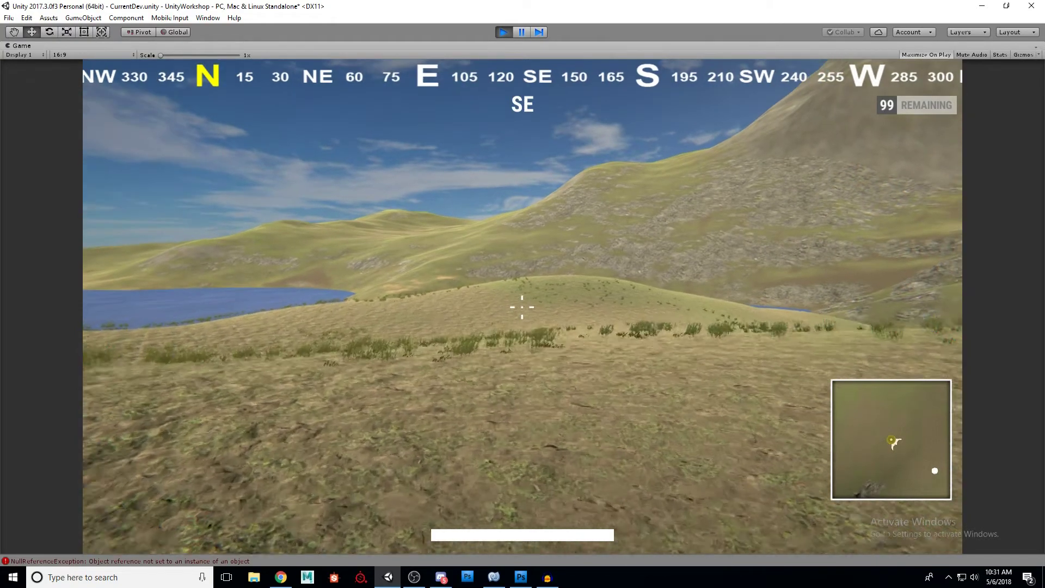
pyautogui.press('w')
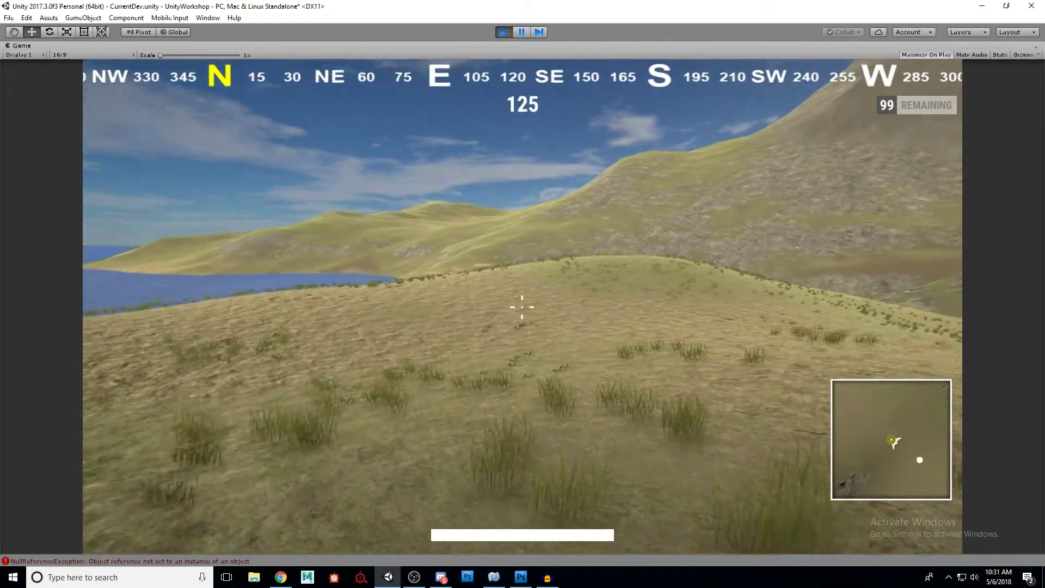
pyautogui.press('w')
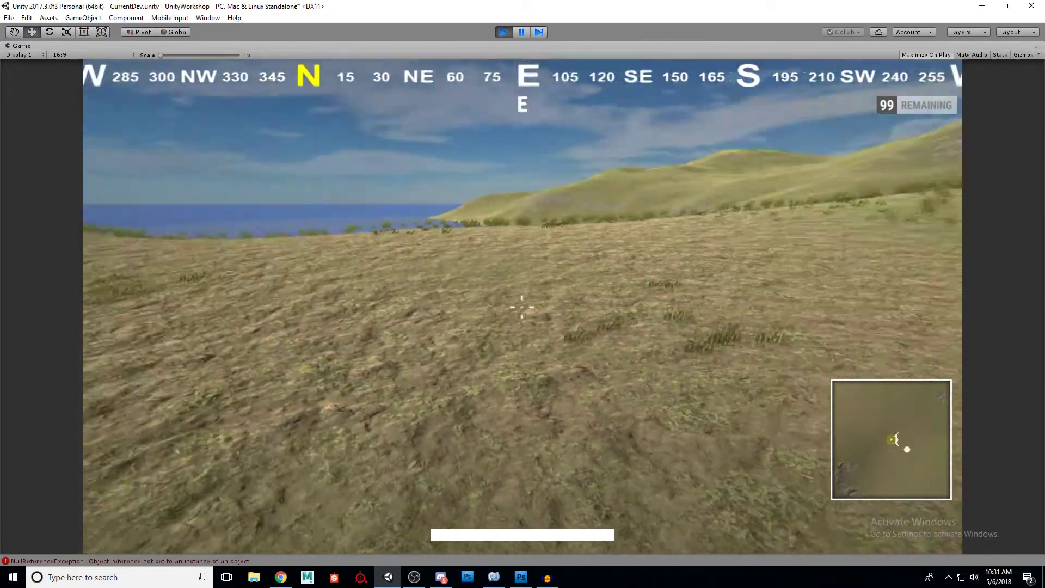
pyautogui.press('w')
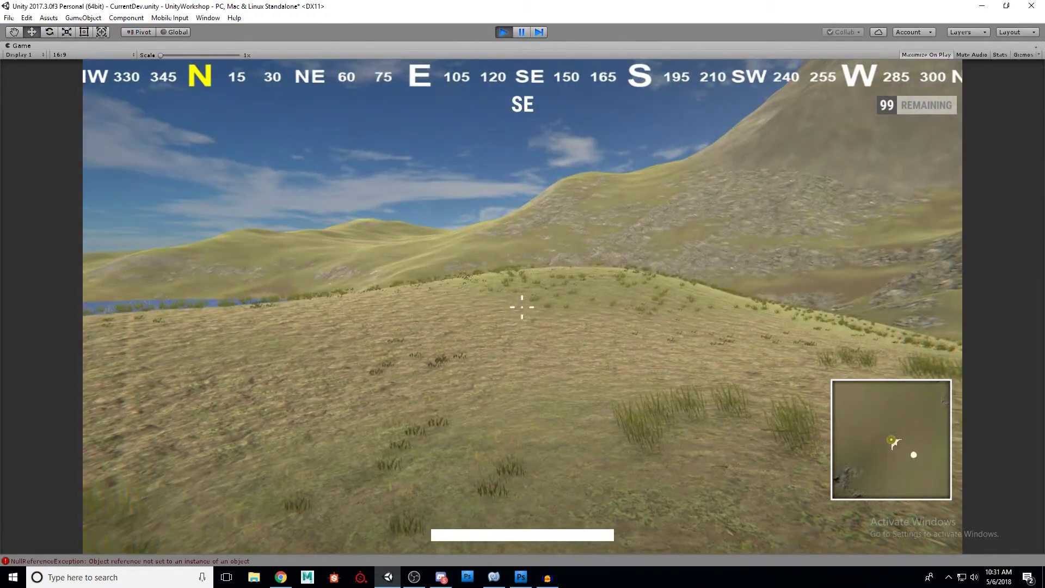
pyautogui.press('w')
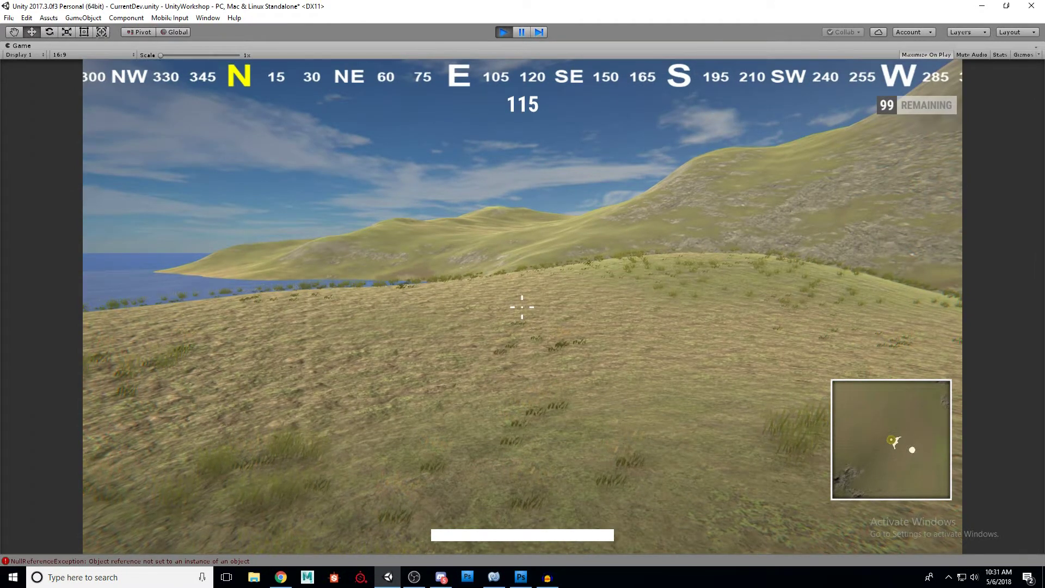
pyautogui.press('w')
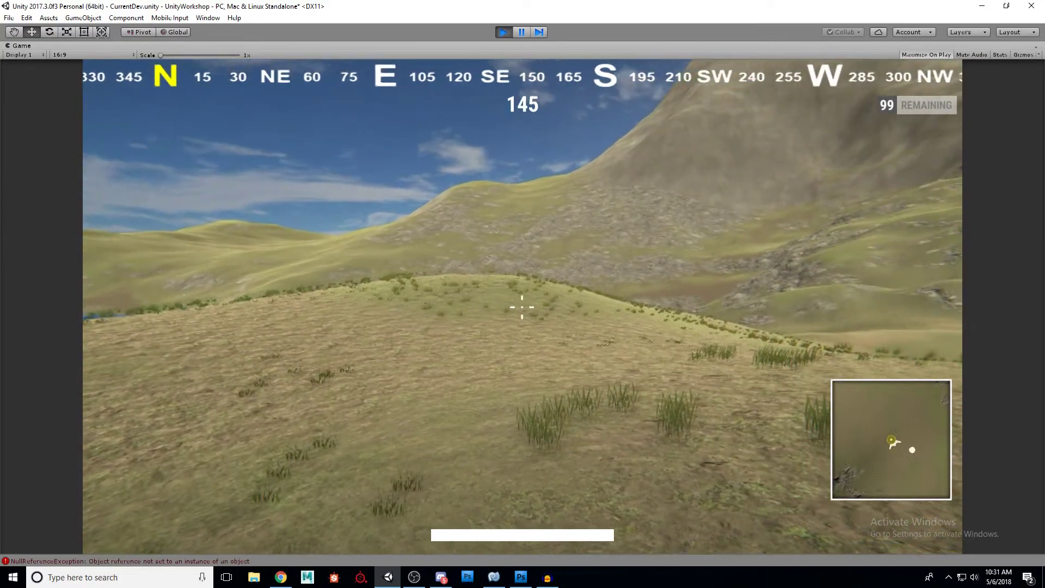
pyautogui.press('w')
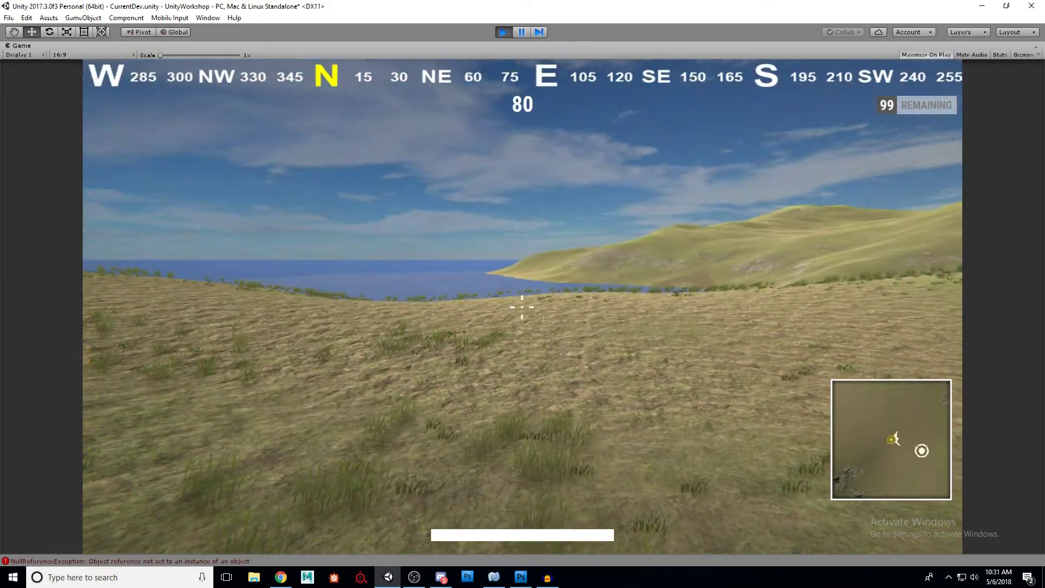
pyautogui.press('w')
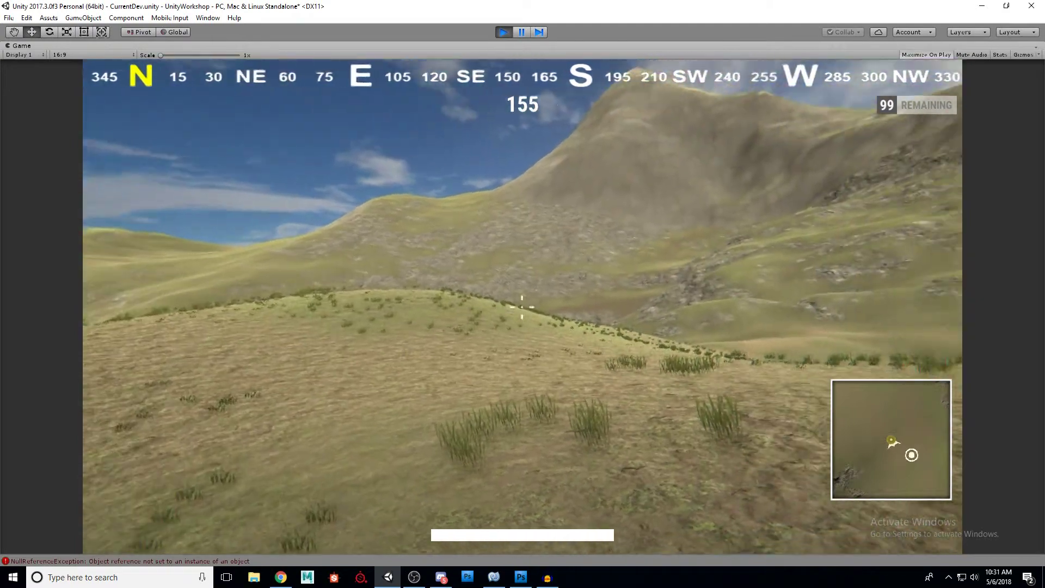
pyautogui.press('w')
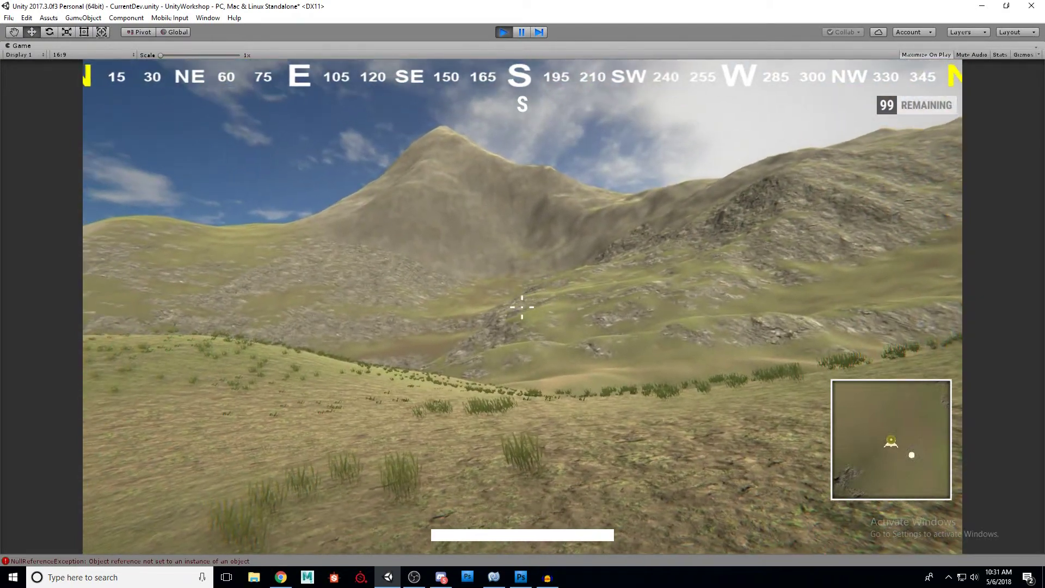
pyautogui.press('w')
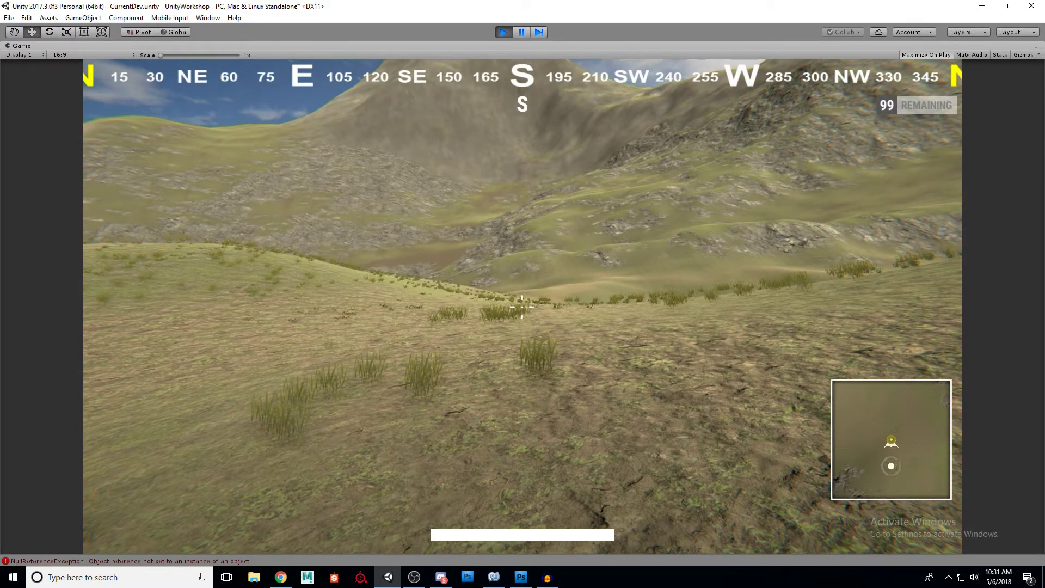
pyautogui.press('d')
pyautogui.press('d')
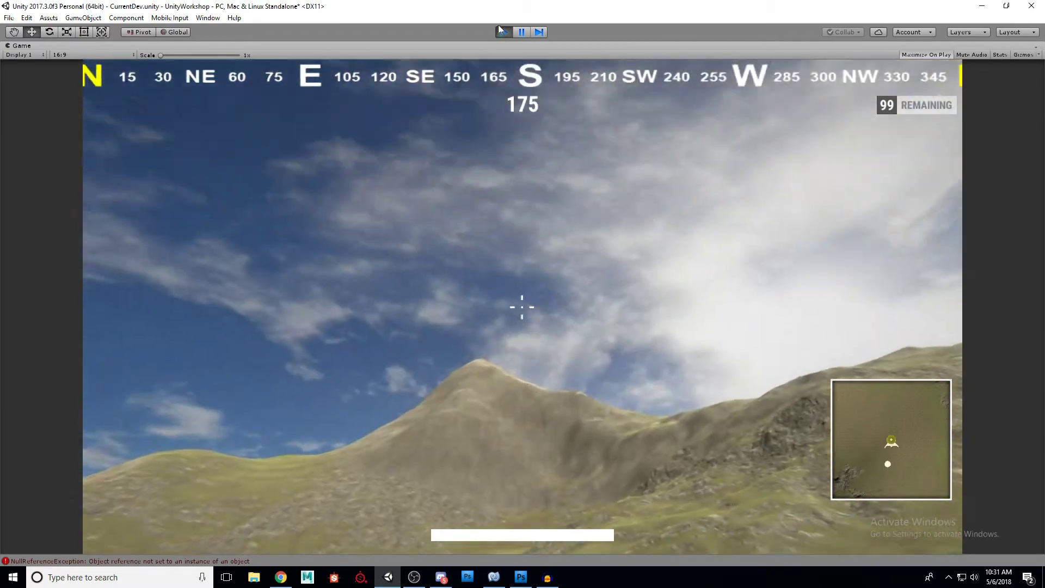
pyautogui.moveTo(506, 189)
pyautogui.hotkey('ctrl', 'p')
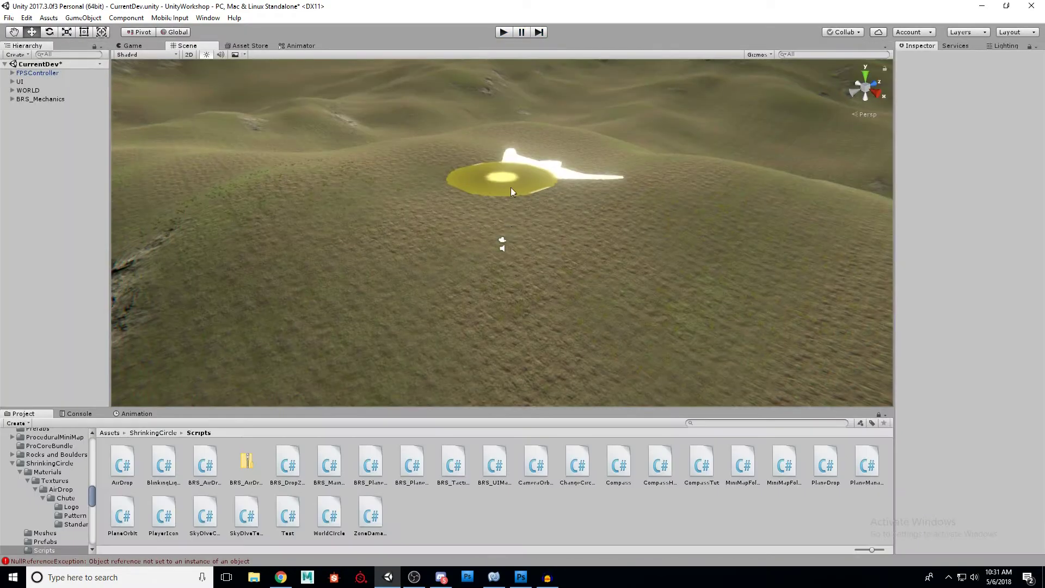
# Inspect the player's MiniMapIcon object and its child under FPSController in the scene
pyautogui.moveTo(517, 240); pyautogui.dragTo(548, 221, button='right')
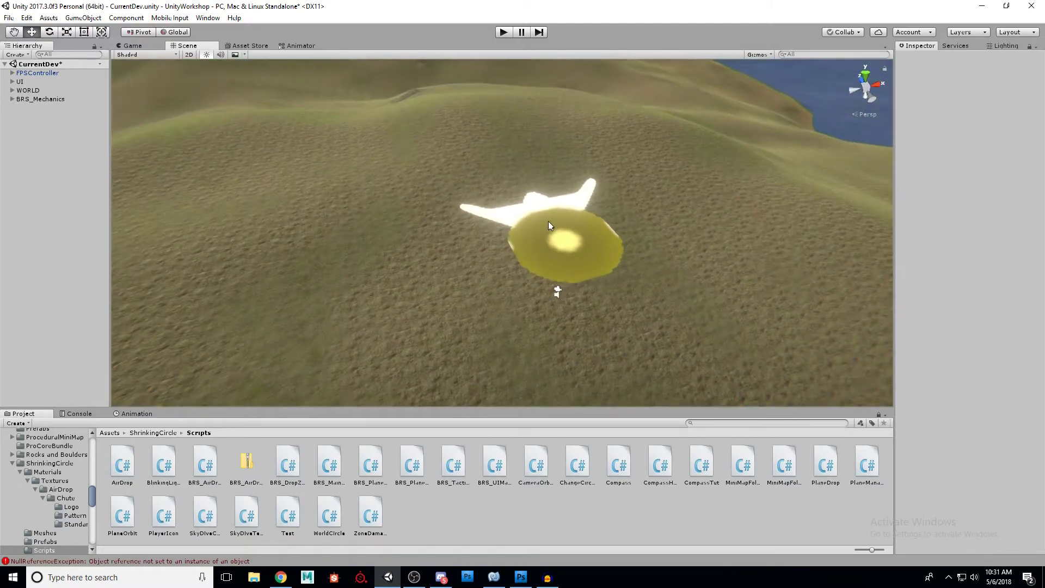
pyautogui.click(559, 248)
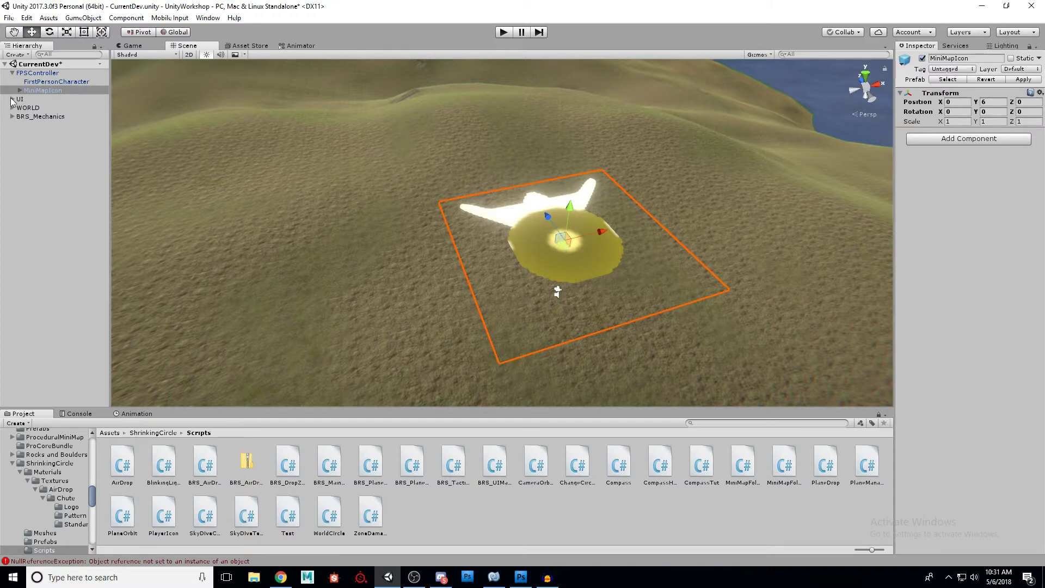
pyautogui.click(45, 91)
pyautogui.press('Right')
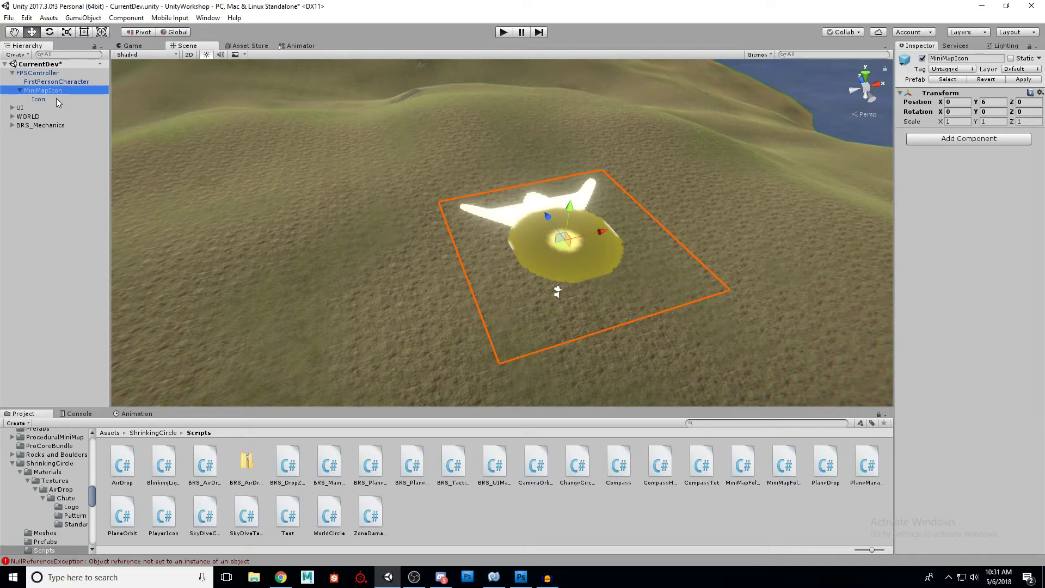
pyautogui.click(13, 73)
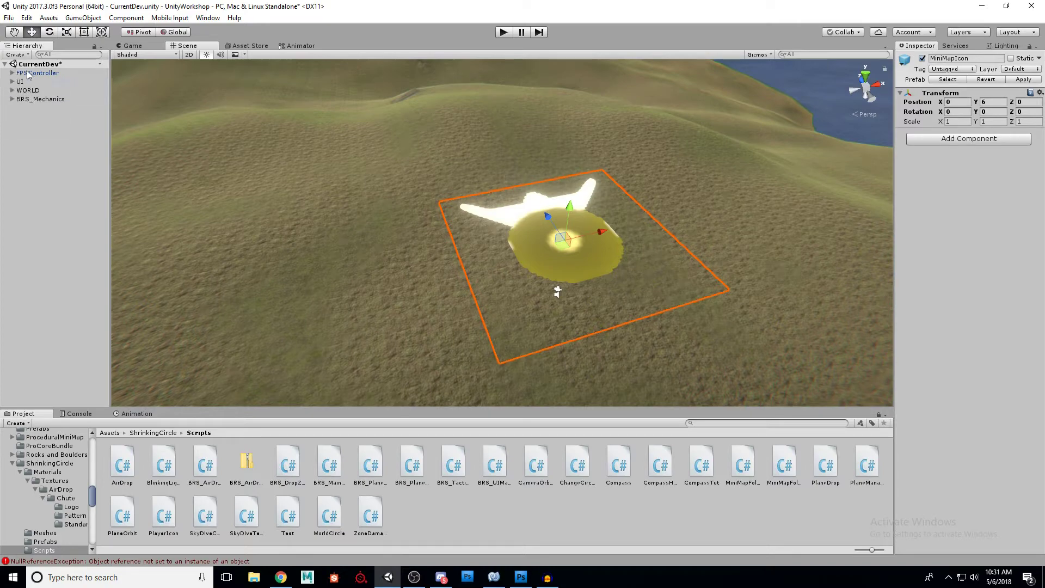
pyautogui.keyDown('alt'); pyautogui.moveTo(651, 279); pyautogui.dragTo(540, 269); pyautogui.keyUp('alt')
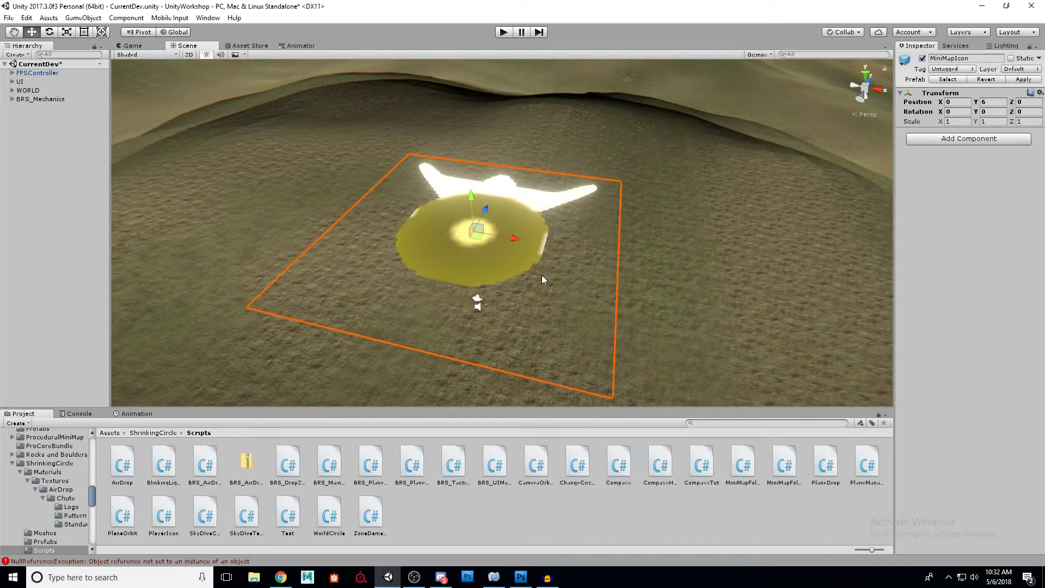
pyautogui.keyDown('alt'); pyautogui.moveTo(564, 278); pyautogui.dragTo(539, 272); pyautogui.keyUp('alt')
# Create an empty game object at the scene root and name it TutTacticalMarker
pyautogui.click(27, 156)
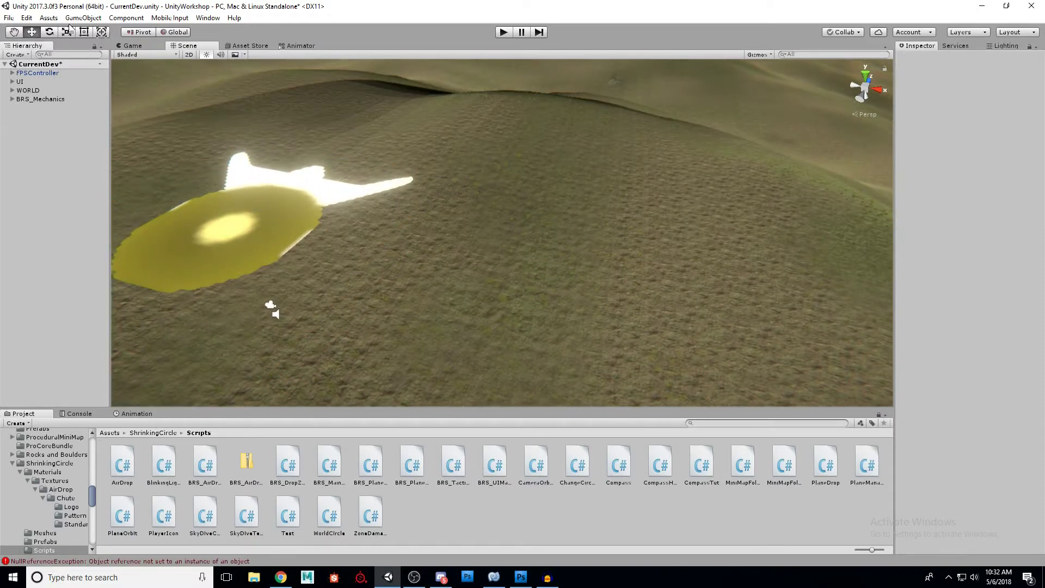
pyautogui.click(82, 18)
pyautogui.click(105, 31)
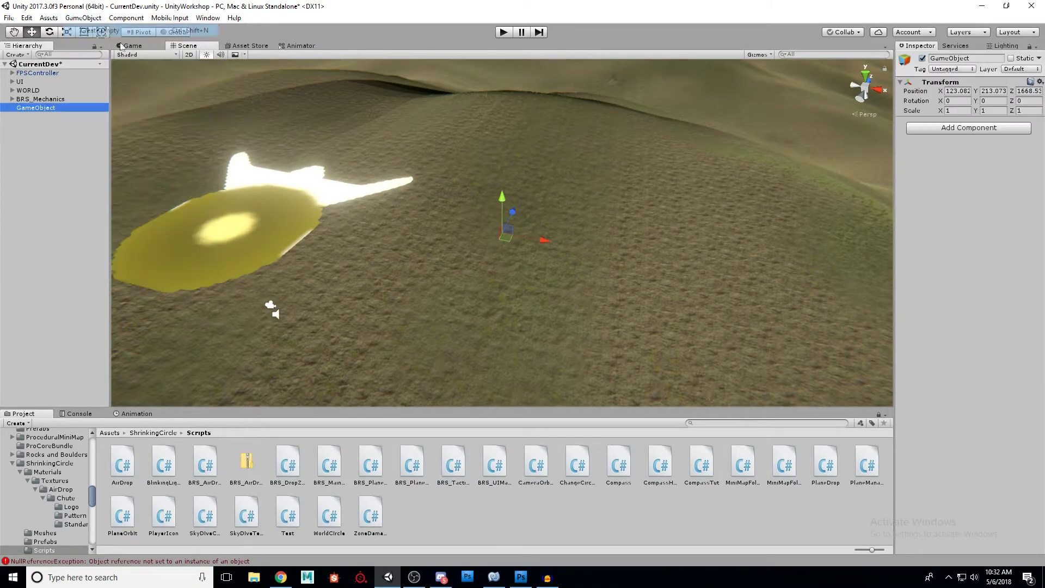
pyautogui.click(973, 59)
pyautogui.write('Tut')
pyautogui.write('TucticalMarker')
pyautogui.press('Return')
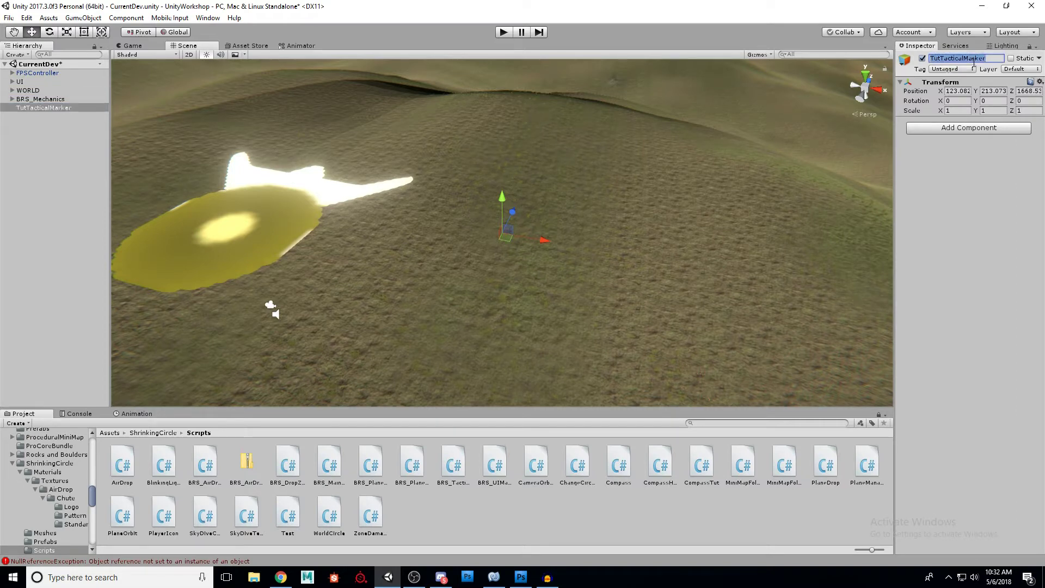
# Set TutTacticalMarker's position to 0, 0, 0 and frame it in the scene
pyautogui.click(957, 90)
pyautogui.write('0')
pyautogui.press('Tab')
pyautogui.write('0')
pyautogui.press('Tab')
pyautogui.write('0')
pyautogui.write('f')
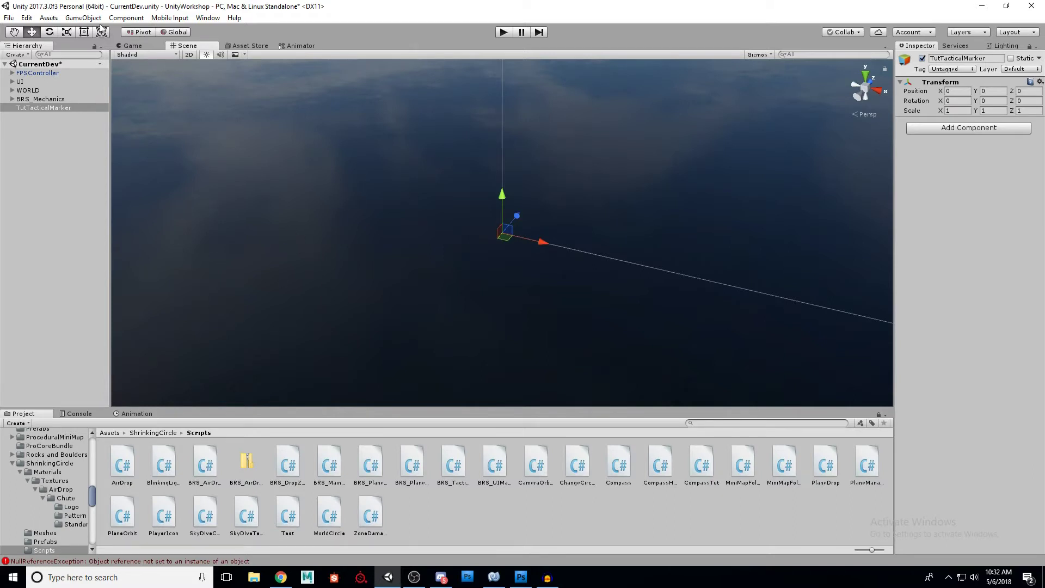
# Add a 3D plane as a child of TutTacticalMarker and name it Icon
pyautogui.click(83, 17)
pyautogui.click(34, 110)
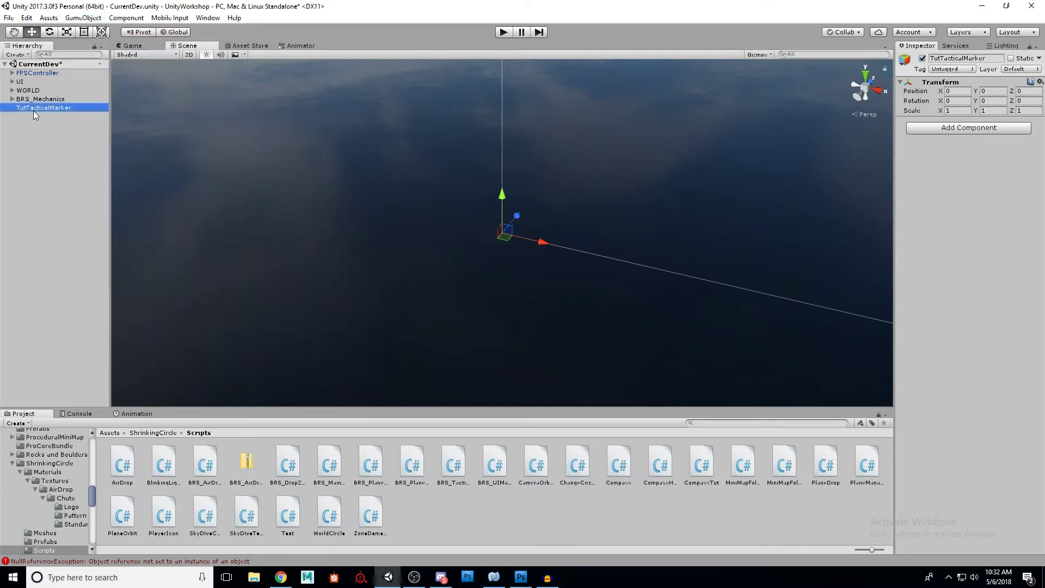
pyautogui.rightClick(34, 109)
pyautogui.moveTo(83, 213)
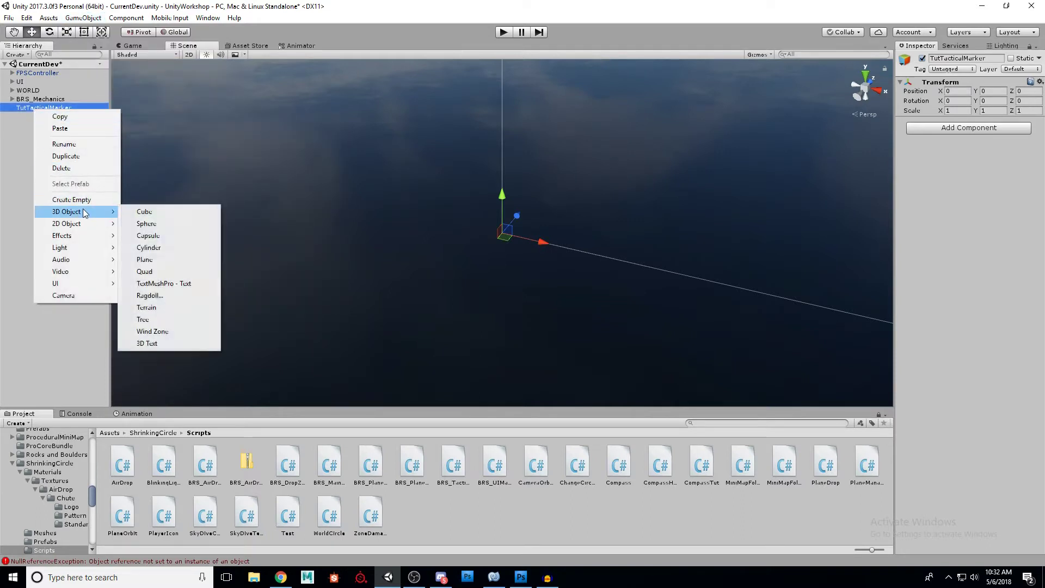
pyautogui.click(154, 261)
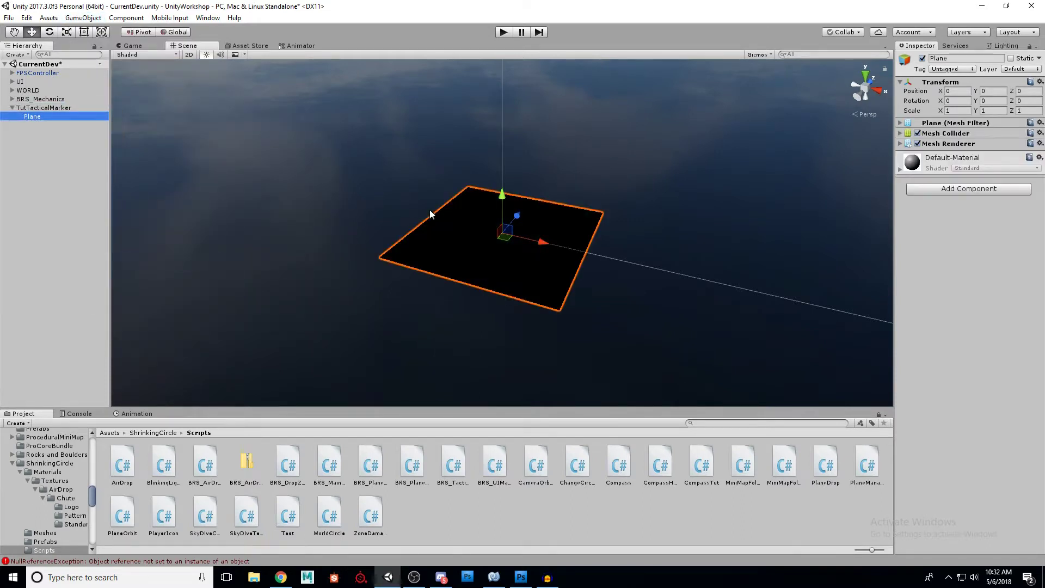
pyautogui.moveTo(598, 245); pyautogui.dragTo(563, 281, button='right')
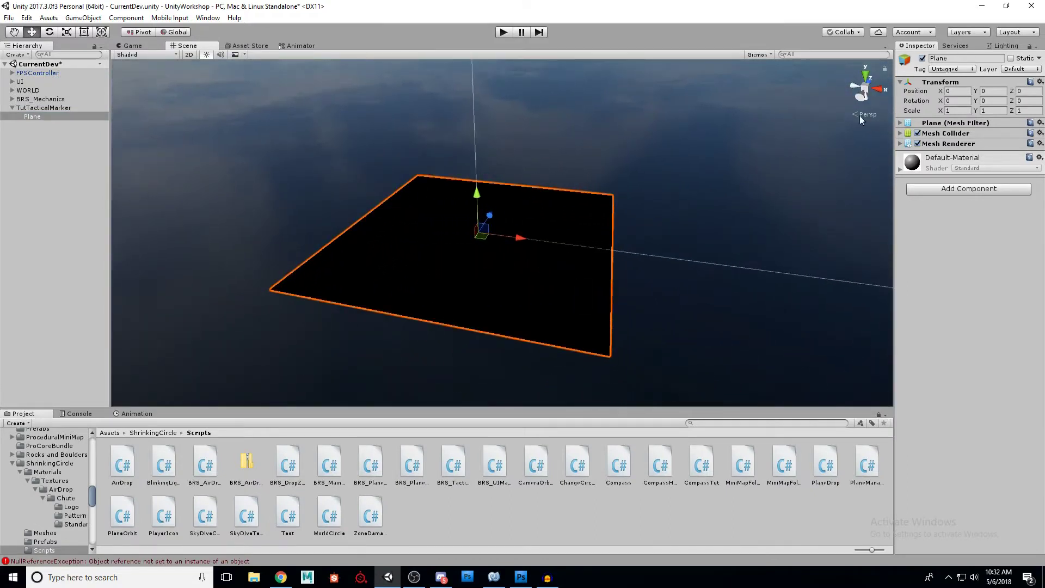
pyautogui.click(957, 58)
pyautogui.write('Icon')
pyautogui.press('Return')
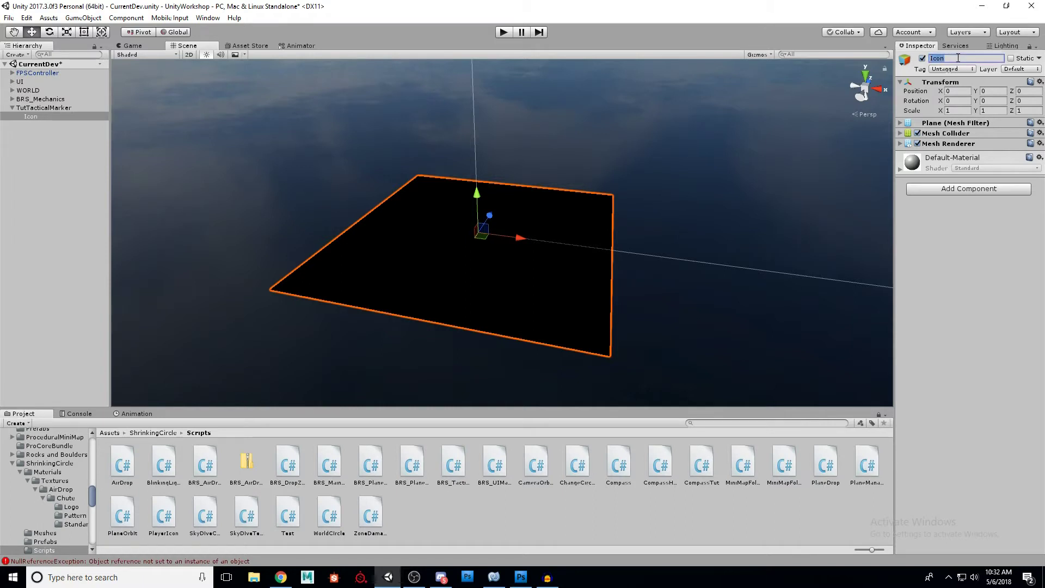
# Add a second 3D plane as a child of TutTacticalMarker and name it Ping
pyautogui.click(47, 108)
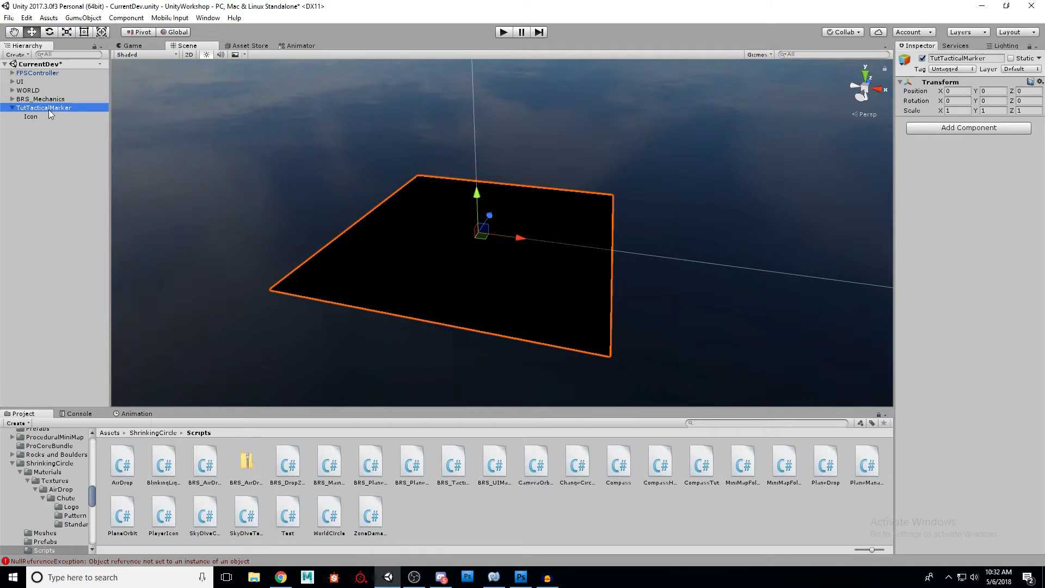
pyautogui.rightClick(49, 111)
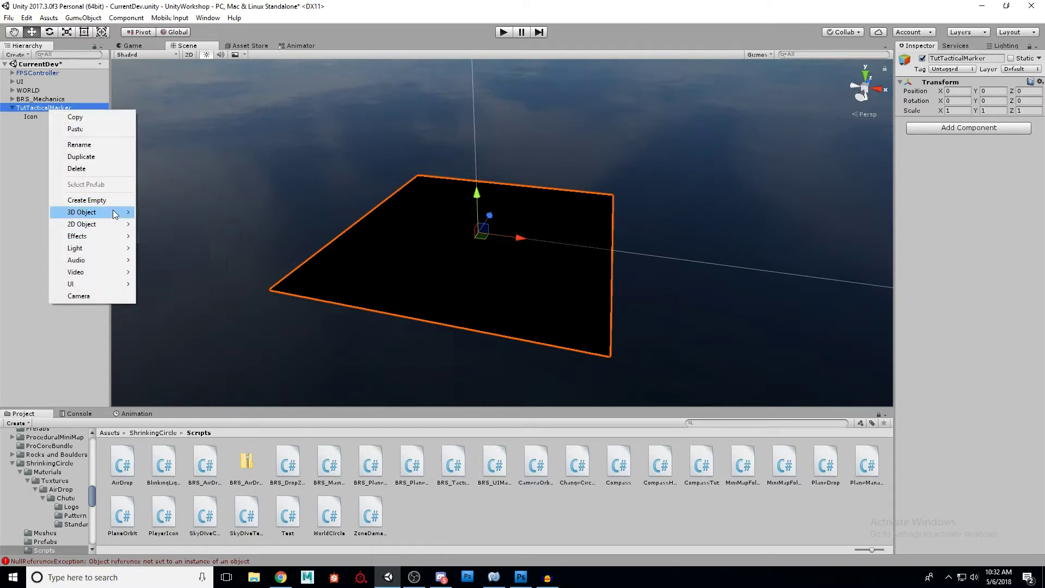
pyautogui.moveTo(116, 214)
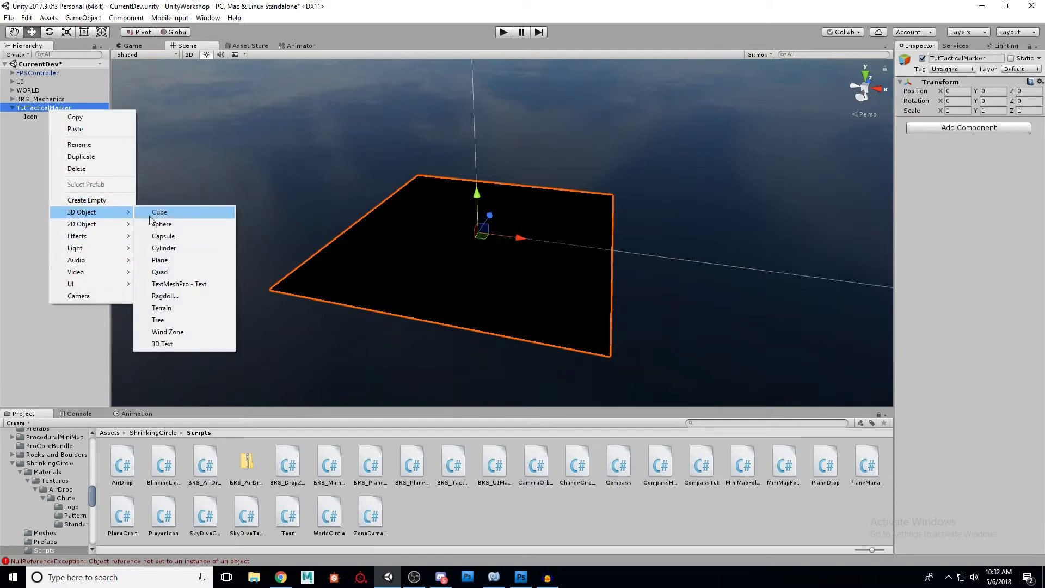
pyautogui.click(159, 260)
pyautogui.click(953, 58)
pyautogui.write('Ping')
pyautogui.press('Return')
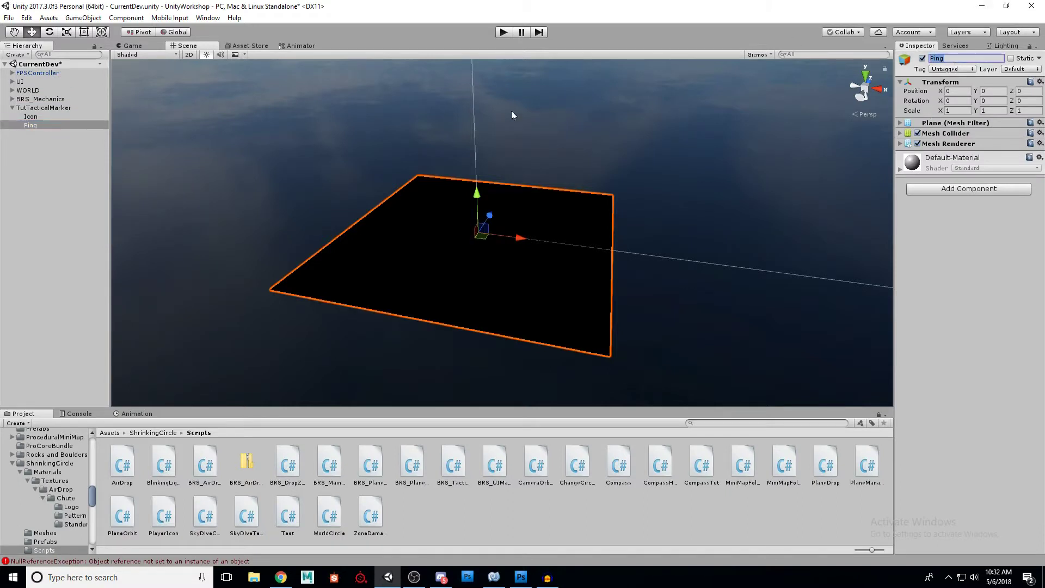
# Disable the Mesh Collider on both the Icon and Ping planes
pyautogui.click(31, 116)
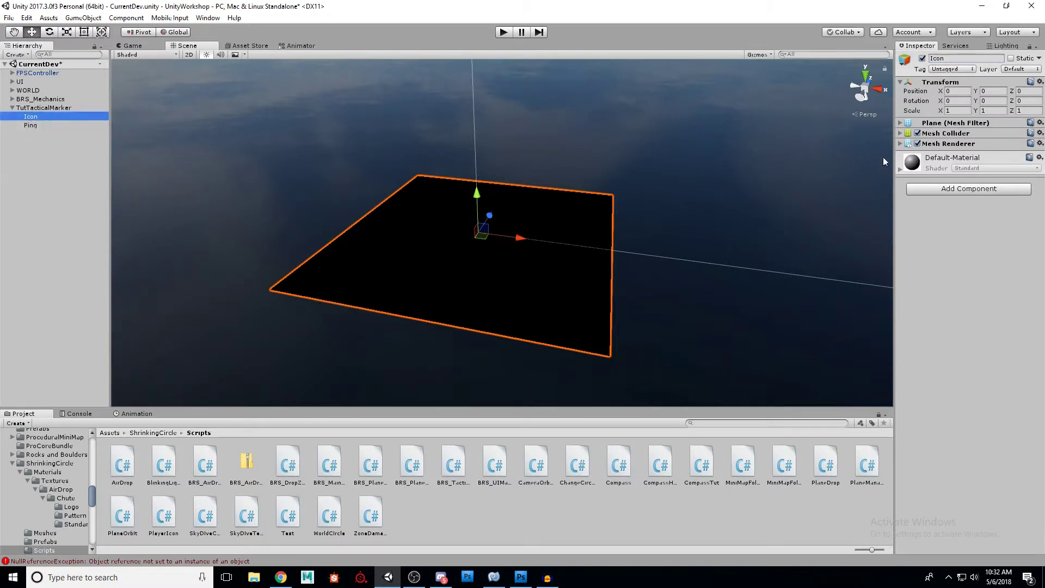
pyautogui.click(916, 133)
pyautogui.click(30, 125)
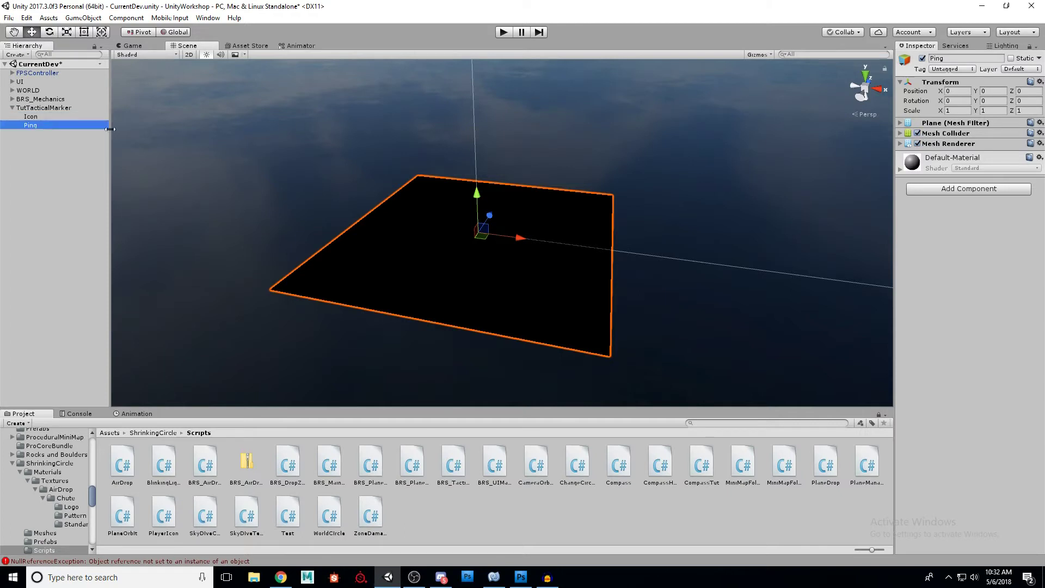
pyautogui.click(917, 133)
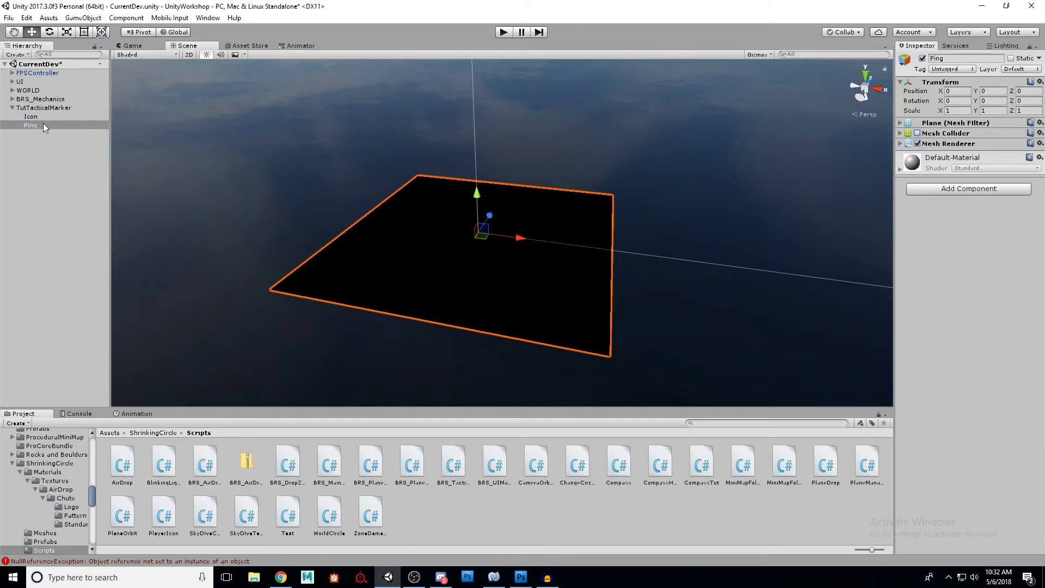
# Set the Ping plane's Y position to 0.15 so it sits just above the Icon plane
pyautogui.click(997, 91)
pyautogui.write('0.15')
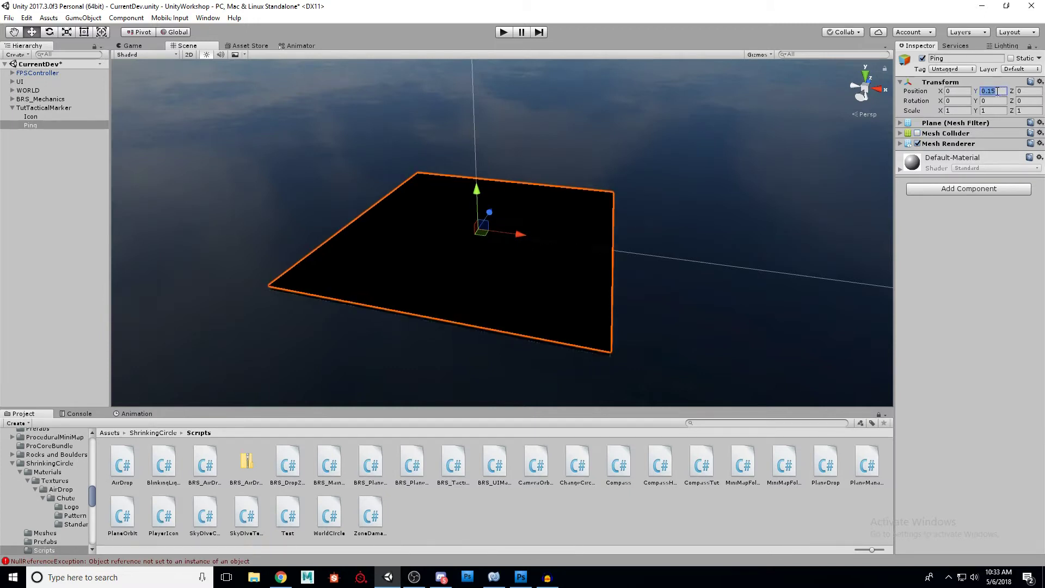
pyautogui.keyDown('alt'); pyautogui.moveTo(438, 222); pyautogui.dragTo(606, 280); pyautogui.keyUp('alt')
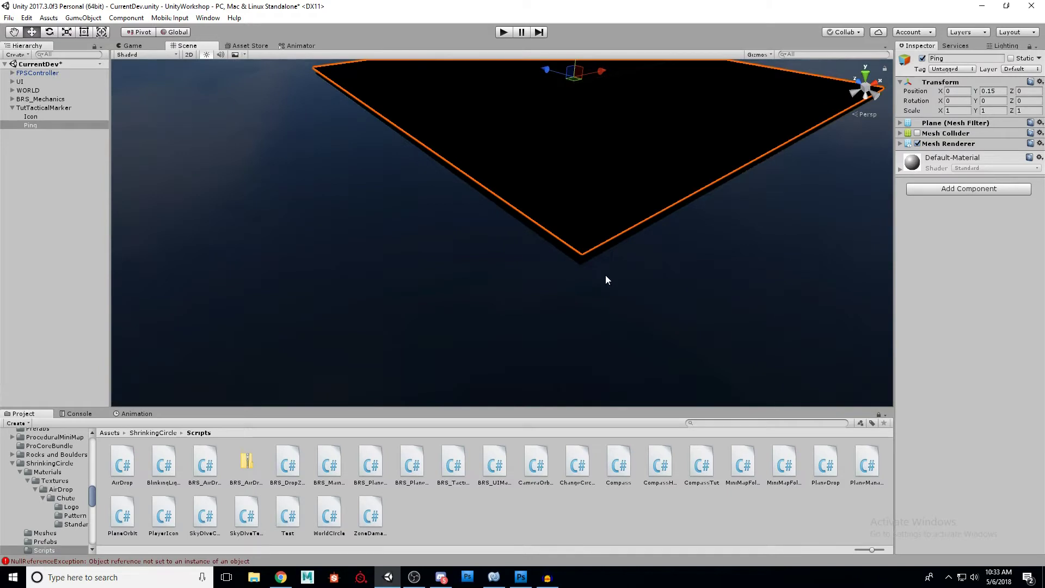
pyautogui.keyDown('alt'); pyautogui.moveTo(604, 252); pyautogui.dragTo(528, 267); pyautogui.keyUp('alt')
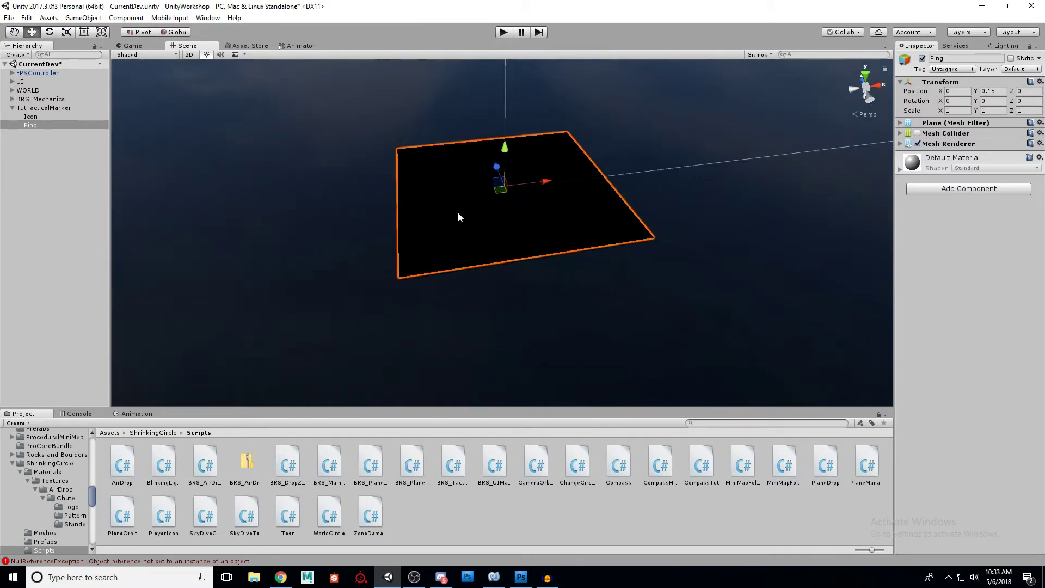
# Assign the BRS_TacticalMarker material from the ShrinkingCircle Materials folder to TutTacticalMarker's Icon plane
pyautogui.click(154, 433)
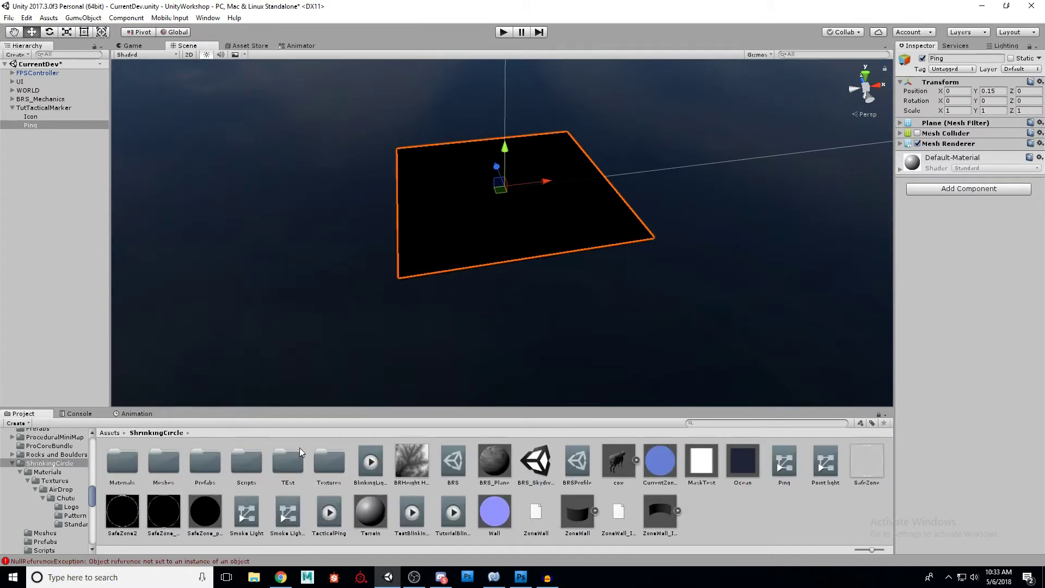
pyautogui.doubleClick(131, 464)
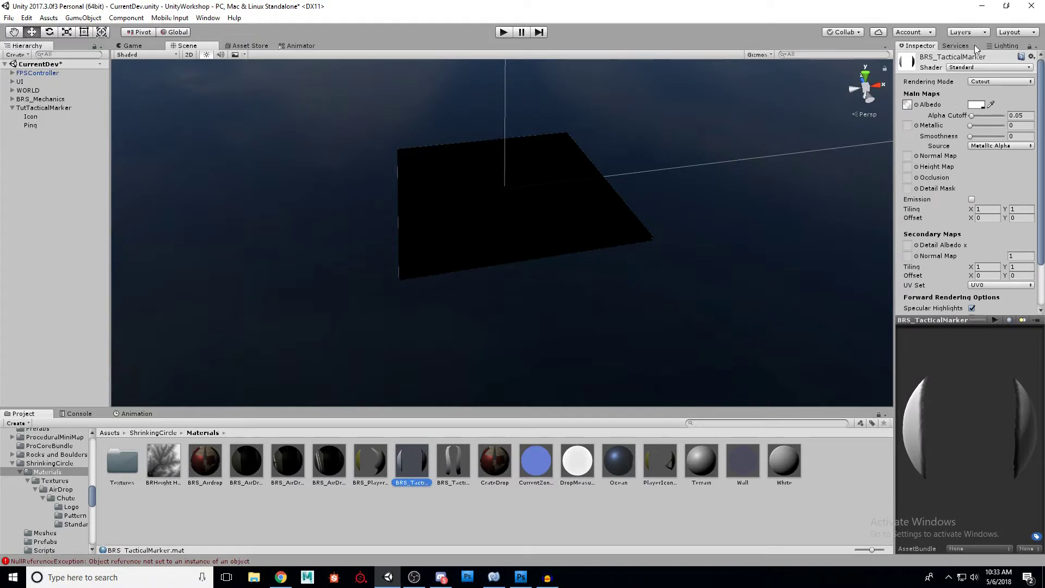
pyautogui.moveTo(955, 412)
pyautogui.mouseDown()
pyautogui.moveTo(1003, 417)
pyautogui.moveTo(958, 421)
pyautogui.moveTo(992, 418)
pyautogui.moveTo(973, 425)
pyautogui.mouseUp()
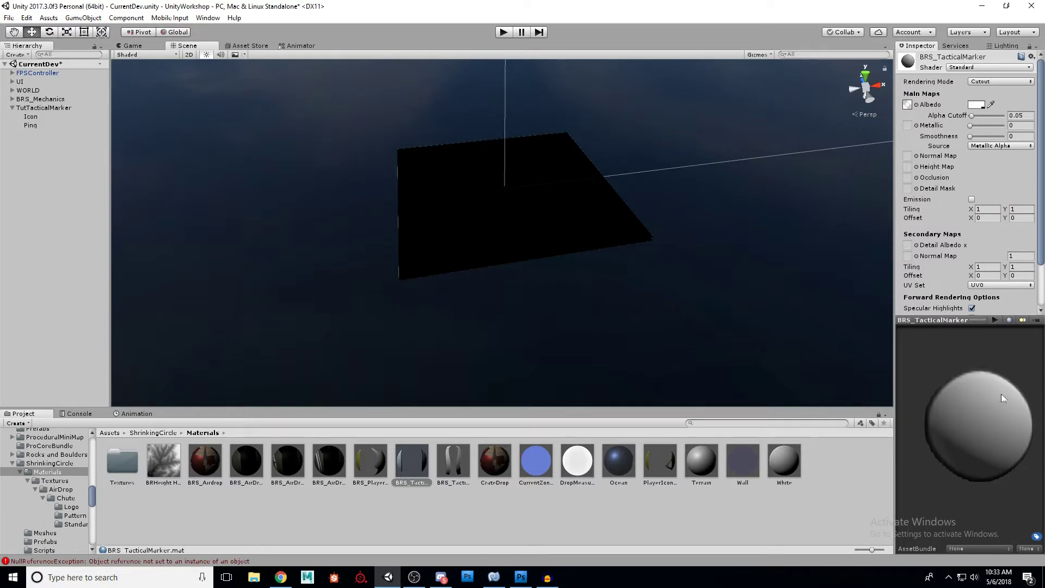
pyautogui.click(31, 117)
pyautogui.moveTo(424, 468); pyautogui.dragTo(959, 285)
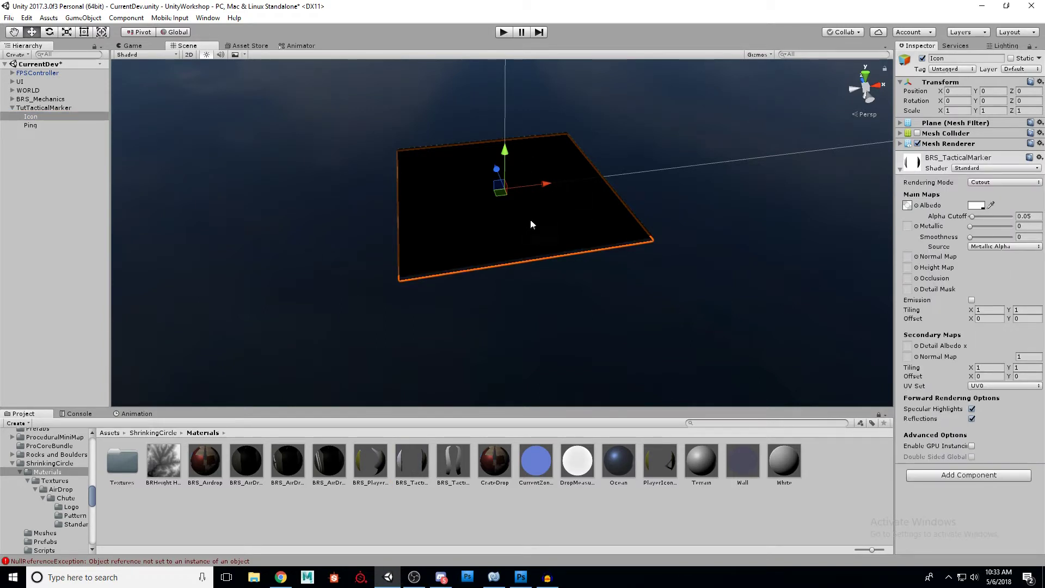
# Apply the BRS_TacticalPing material to TutTacticalMarker's Ping plane
pyautogui.click(30, 125)
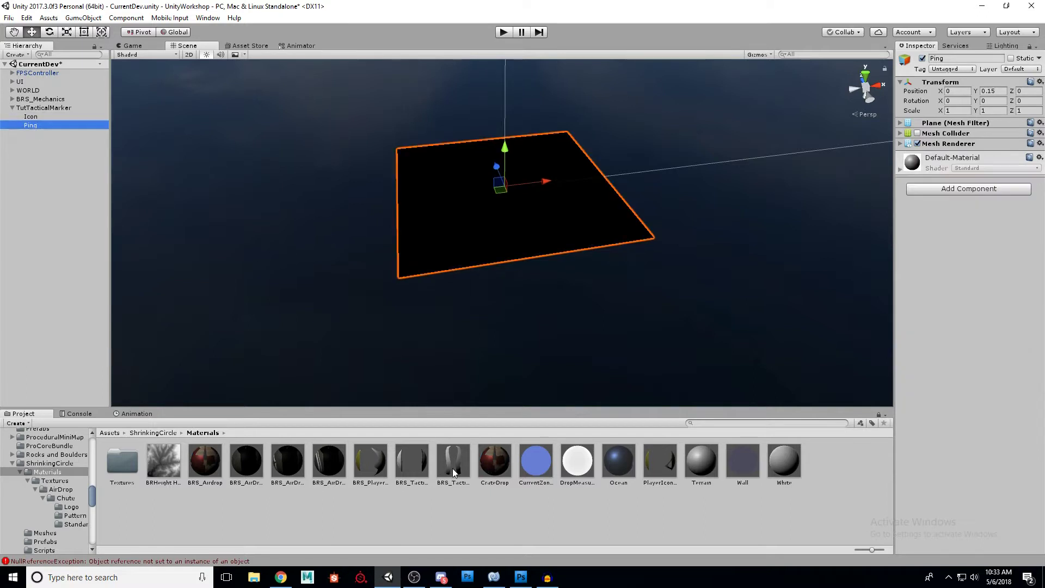
pyautogui.moveTo(453, 473); pyautogui.dragTo(571, 225)
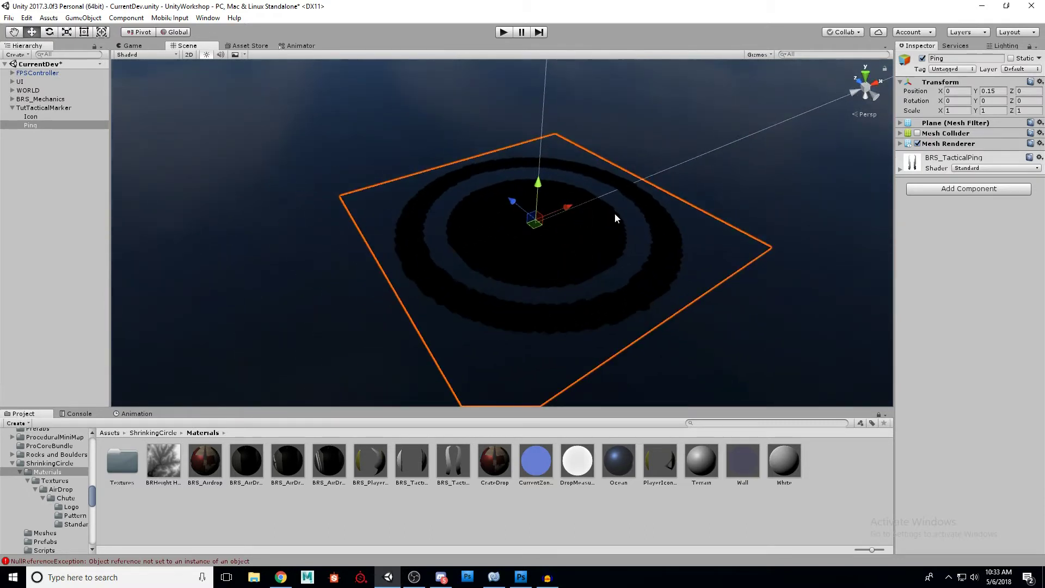
pyautogui.keyDown('alt'); pyautogui.moveTo(615, 218); pyautogui.dragTo(394, 325); pyautogui.keyUp('alt')
# Place the TacticalMarker prefab from the ShrinkingCircle Prefabs folder into the scene
pyautogui.click(152, 432)
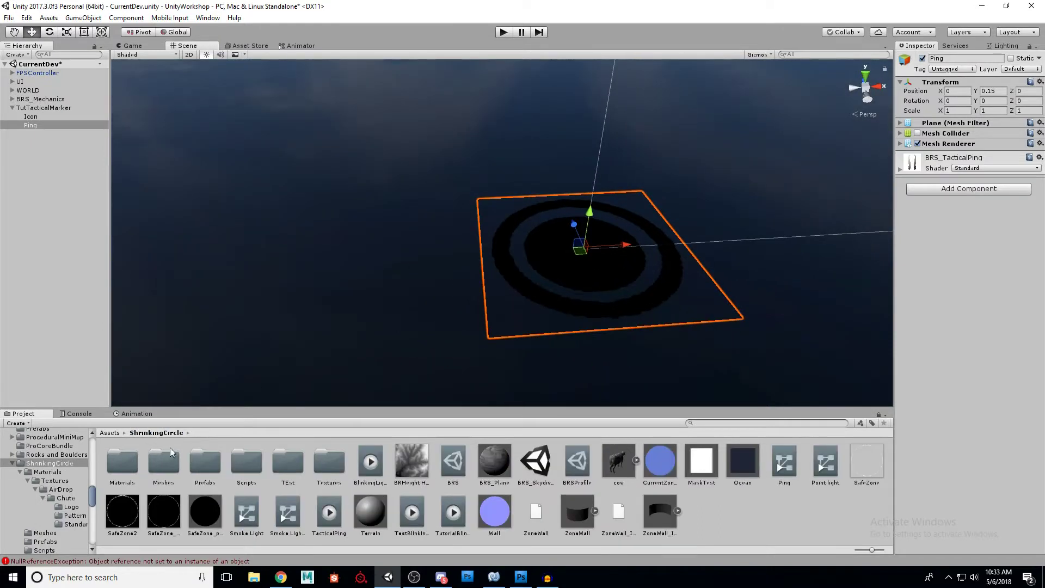
pyautogui.doubleClick(206, 461)
pyautogui.moveTo(93, 257); pyautogui.dragTo(57, 218)
pyautogui.keyDown('alt'); pyautogui.moveTo(455, 210); pyautogui.dragTo(547, 198); pyautogui.keyUp('alt')
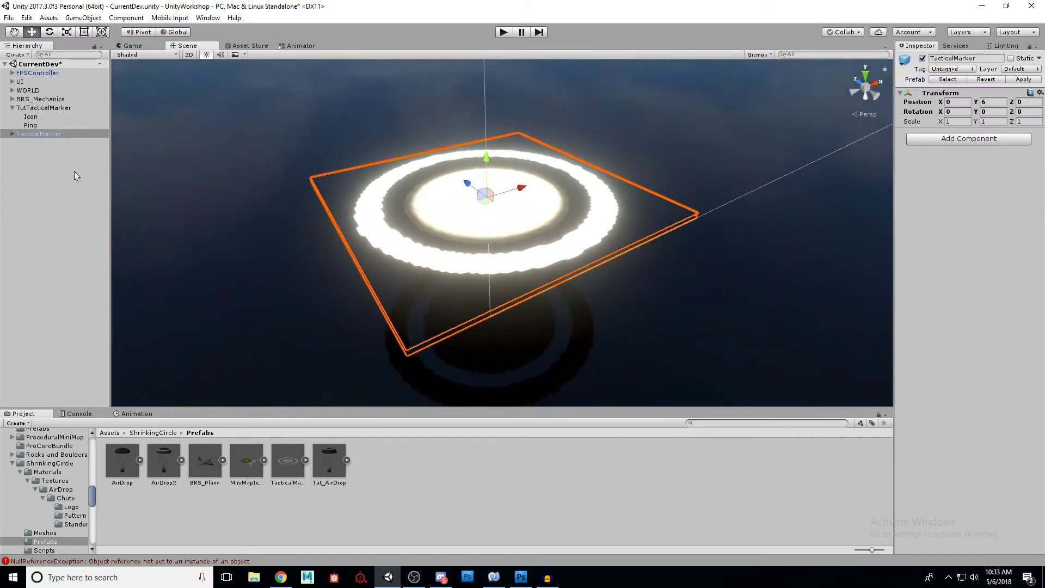
# Compare the structure and settings of TutTacticalMarker and its Icon and Ping children with those of the TacticalMarker prefab
pyautogui.click(12, 134)
pyautogui.click(33, 109)
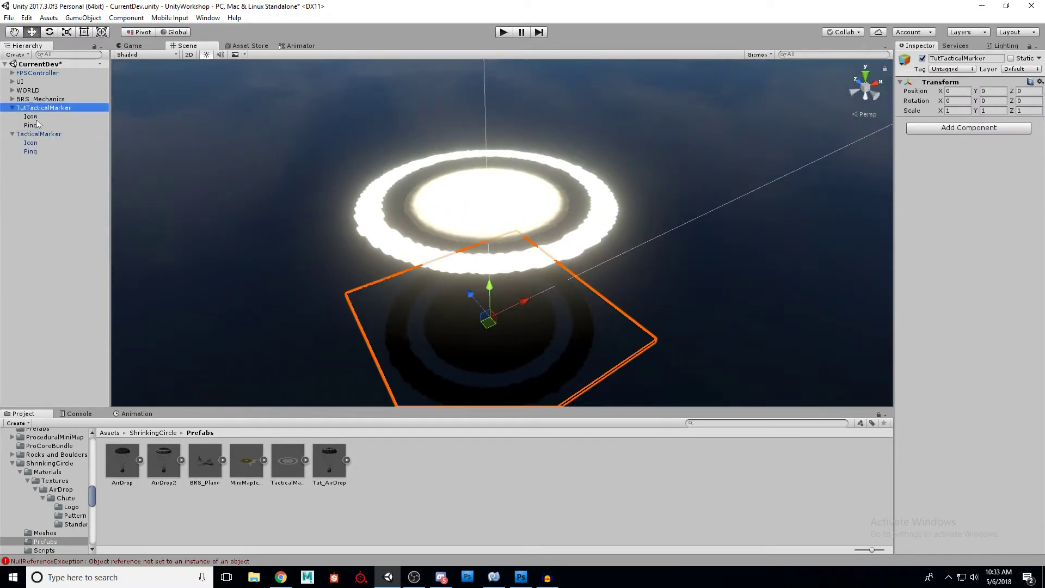
pyautogui.click(41, 135)
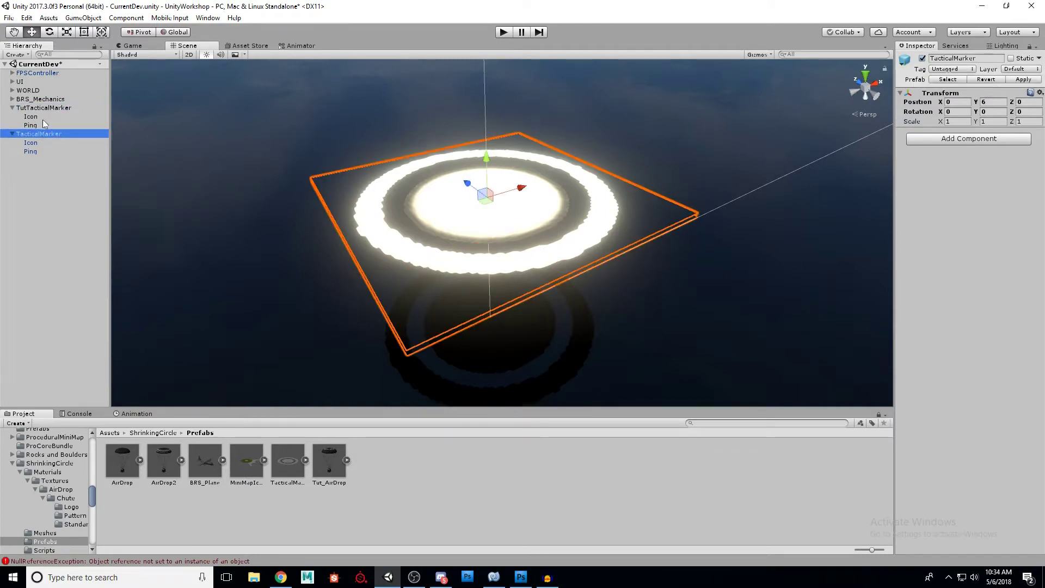
pyautogui.click(34, 142)
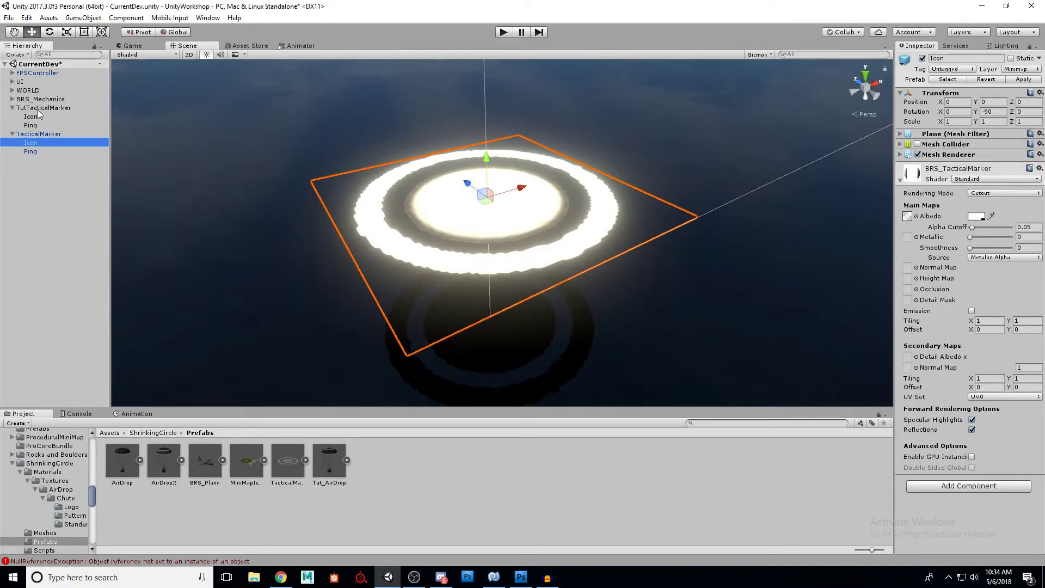
pyautogui.moveTo(525, 220)
pyautogui.keyDown('alt'); pyautogui.mouseDown()
pyautogui.moveTo(615, 250)
pyautogui.moveTo(534, 289)
pyautogui.moveTo(546, 205)
pyautogui.mouseUp(); pyautogui.keyUp('alt')
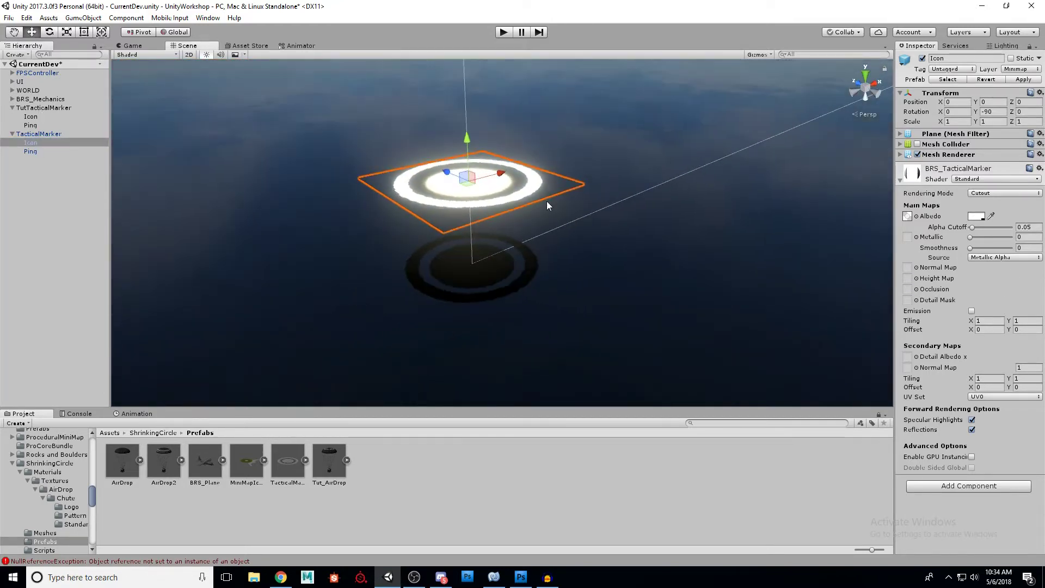
pyautogui.click(49, 108)
pyautogui.click(32, 117)
pyautogui.click(31, 126)
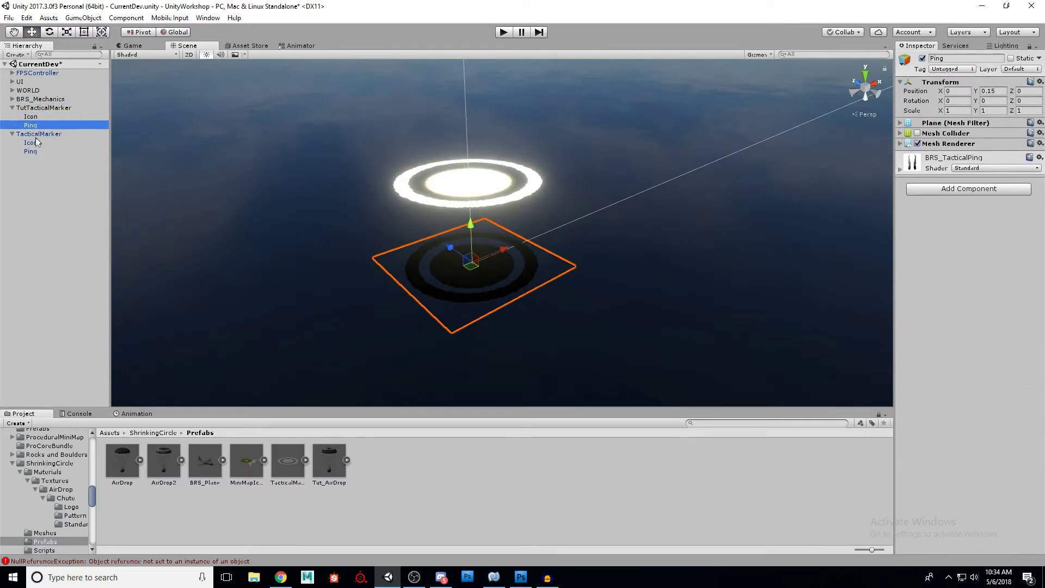
pyautogui.click(38, 133)
pyautogui.keyDown('alt'); pyautogui.moveTo(457, 164); pyautogui.dragTo(525, 180); pyautogui.keyUp('alt')
# Review the BRS_TacticalMarker material and create a new material named TutIcon in the same Materials folder
pyautogui.click(146, 433)
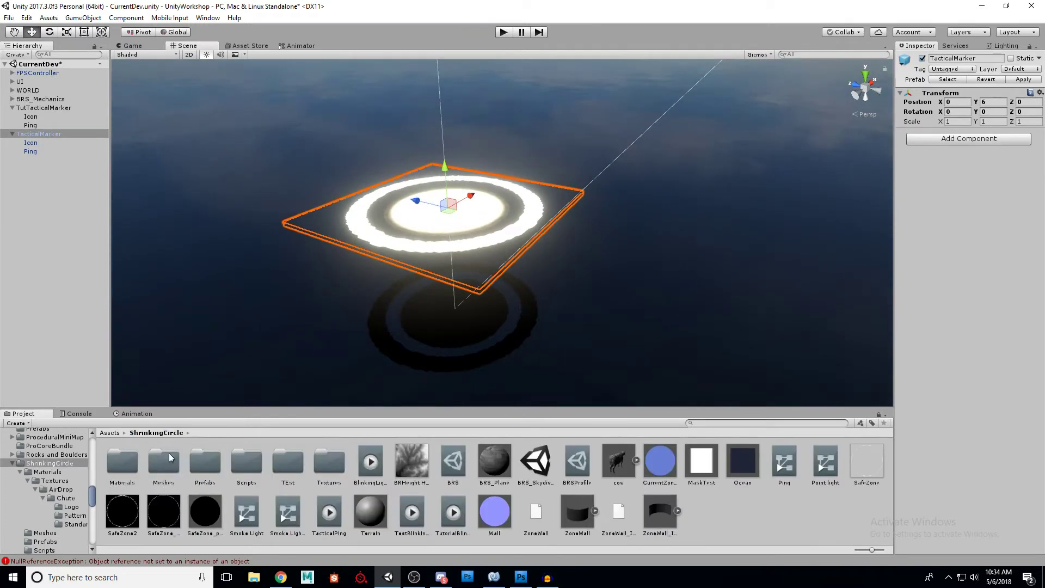
pyautogui.doubleClick(137, 463)
pyautogui.click(411, 461)
pyautogui.moveTo(1002, 419); pyautogui.dragTo(990, 414)
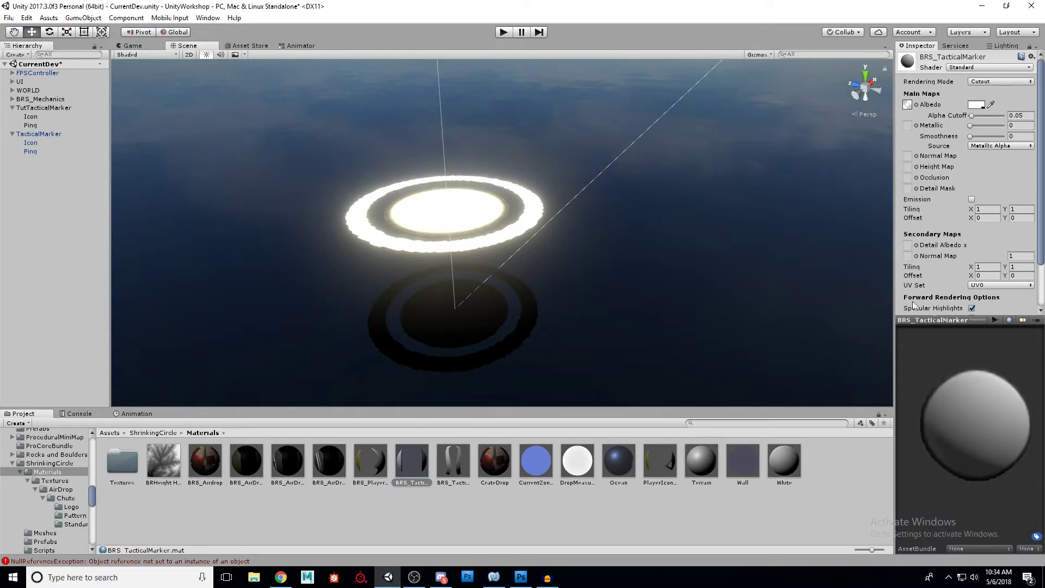
pyautogui.click(858, 477)
pyautogui.rightClick(834, 459)
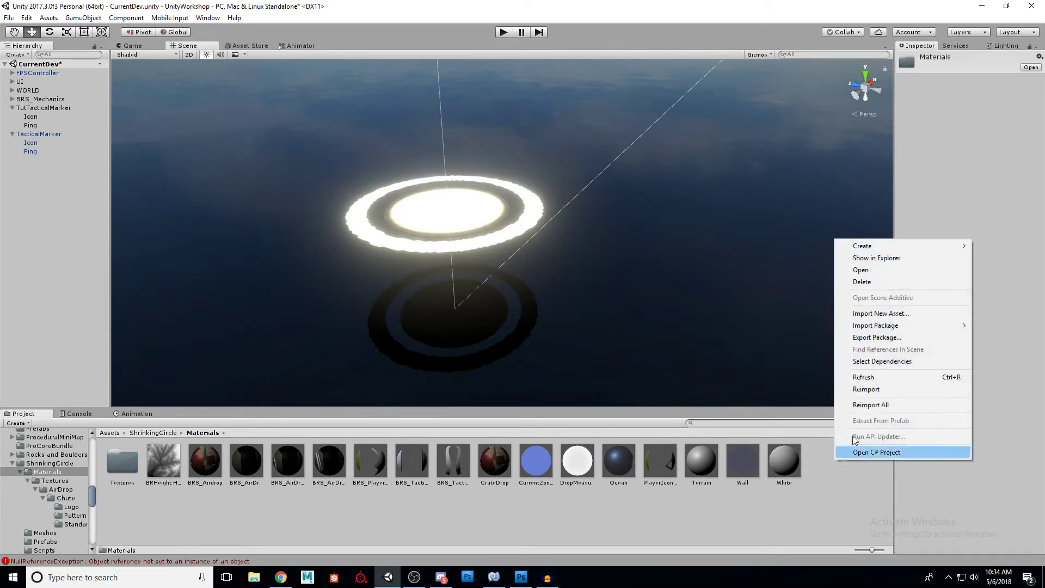
pyautogui.moveTo(864, 249)
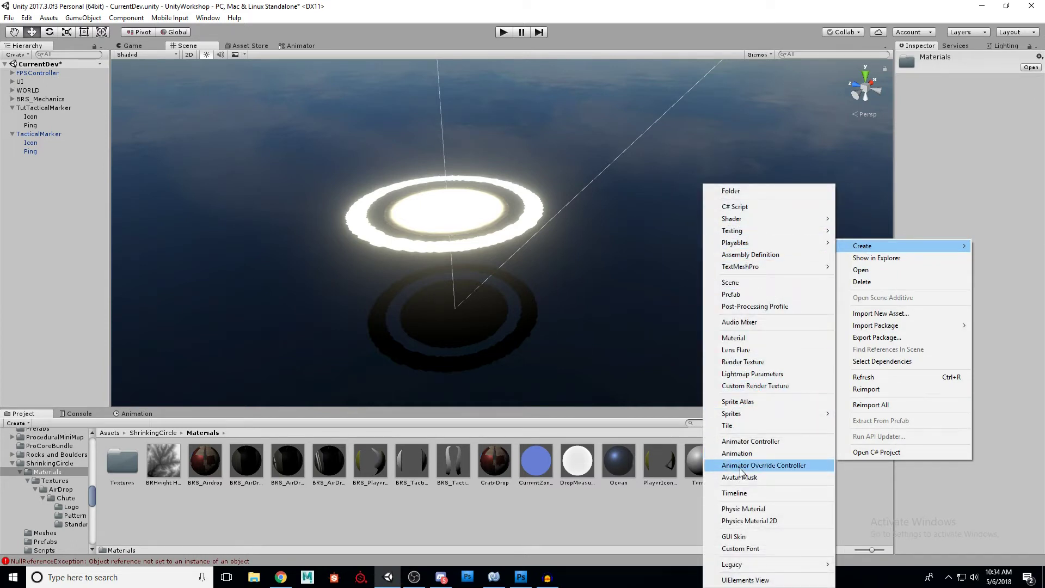
pyautogui.click(739, 338)
pyautogui.write('TutIcon')
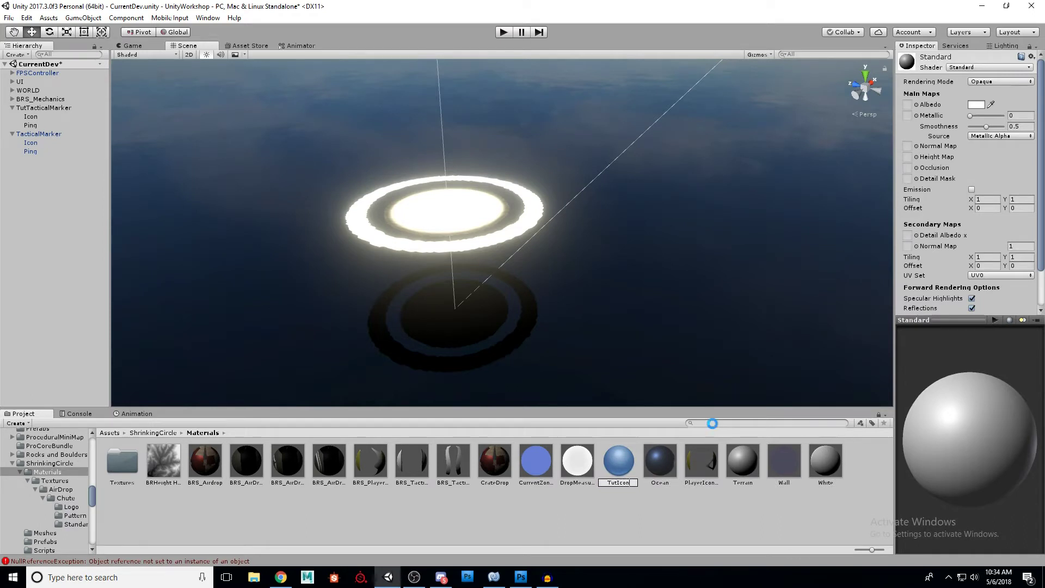
pyautogui.press('Return')
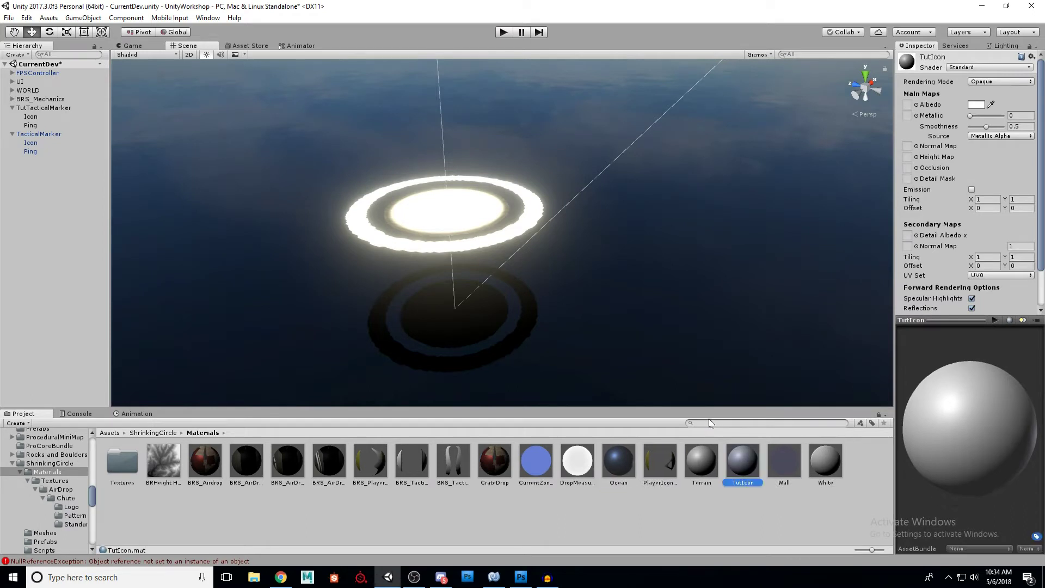
# Set the TutIcon material's rendering mode to Cutout and its alpha cutoff to 0.05
pyautogui.click(980, 82)
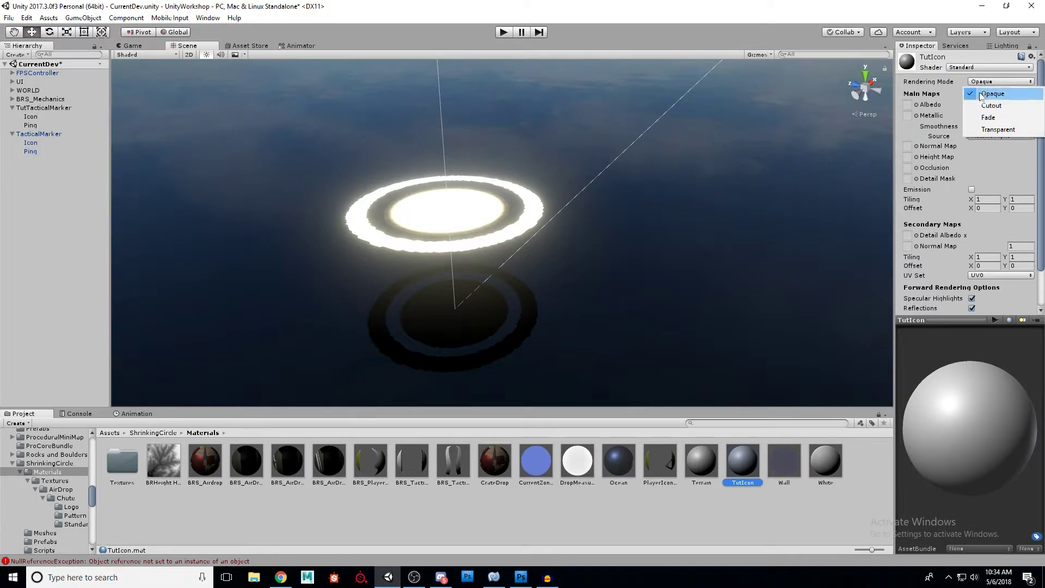
pyautogui.click(987, 106)
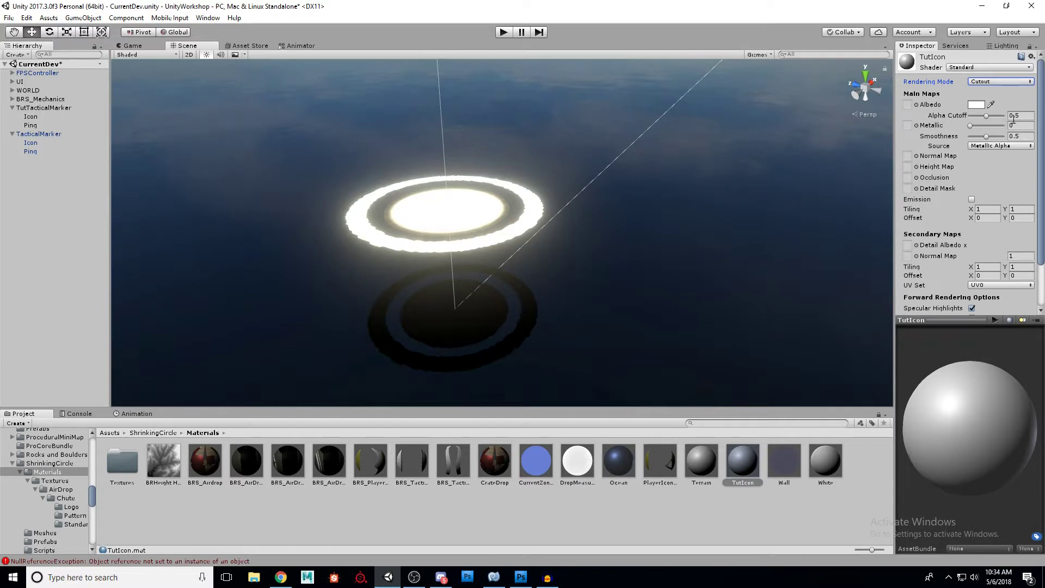
pyautogui.moveTo(978, 119); pyautogui.dragTo(973, 120)
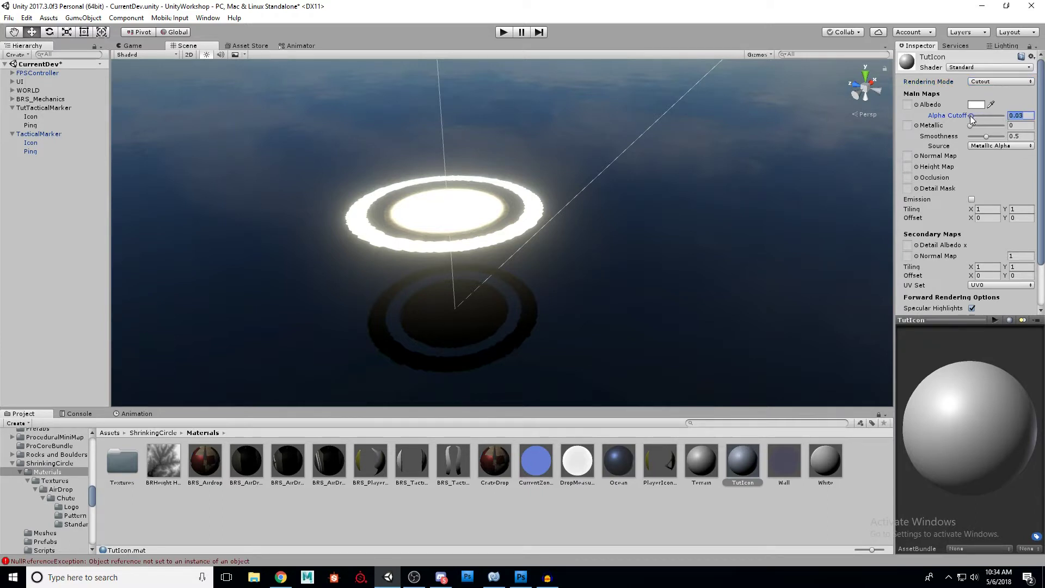
pyautogui.moveTo(973, 118); pyautogui.dragTo(971, 119)
# Assign the built-in Knob texture as TutIcon's albedo map and check the material preview from several angles
pyautogui.click(915, 105)
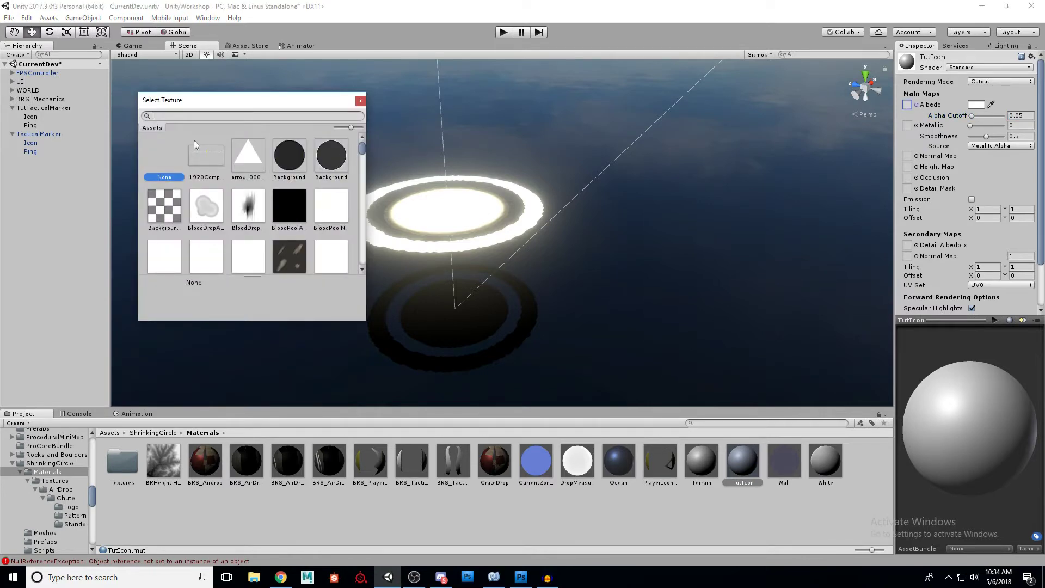
pyautogui.moveTo(361, 158); pyautogui.dragTo(370, 261)
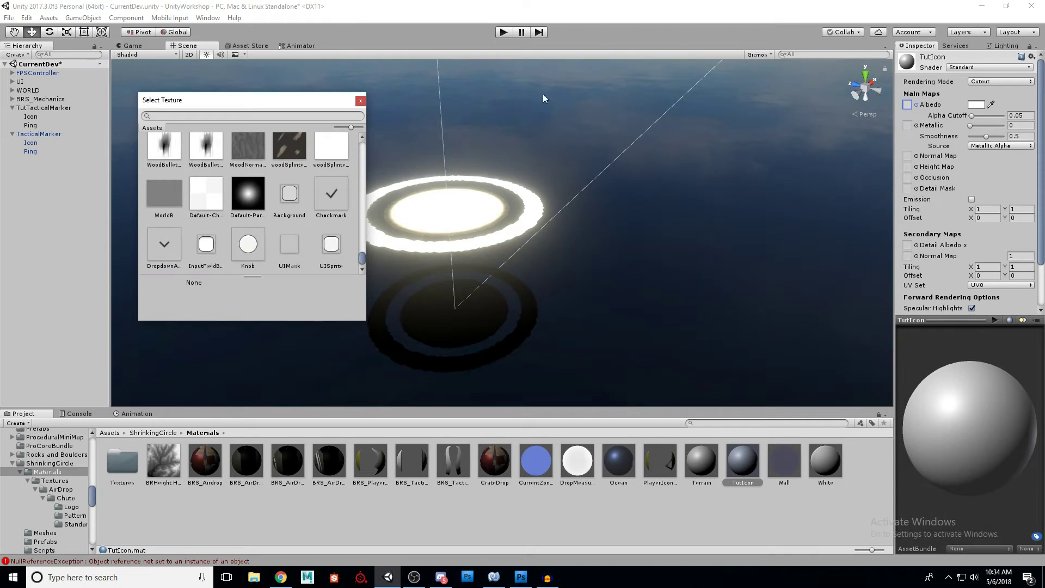
pyautogui.click(248, 250)
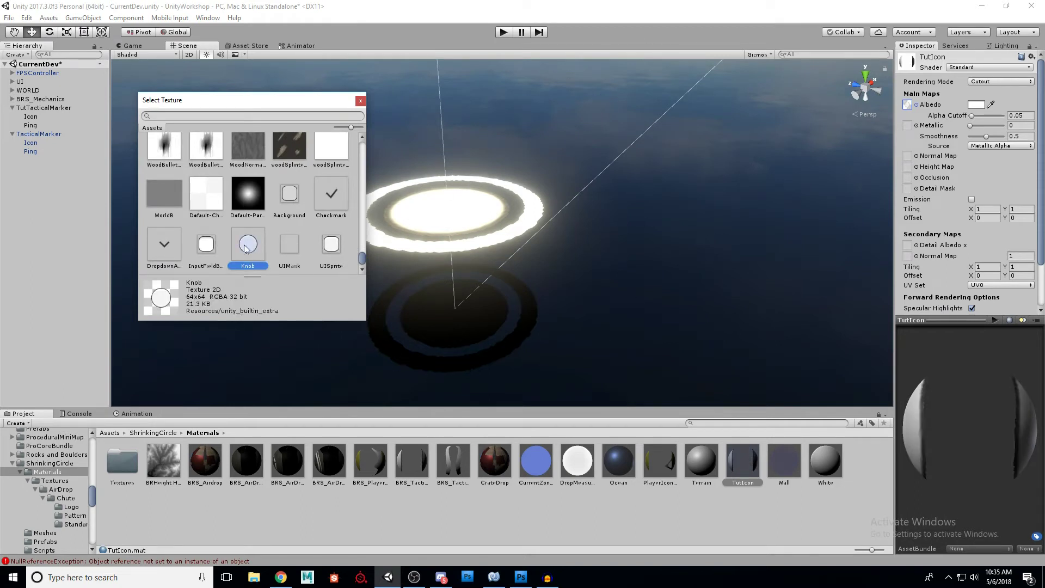
pyautogui.moveTo(945, 422); pyautogui.dragTo(944, 445)
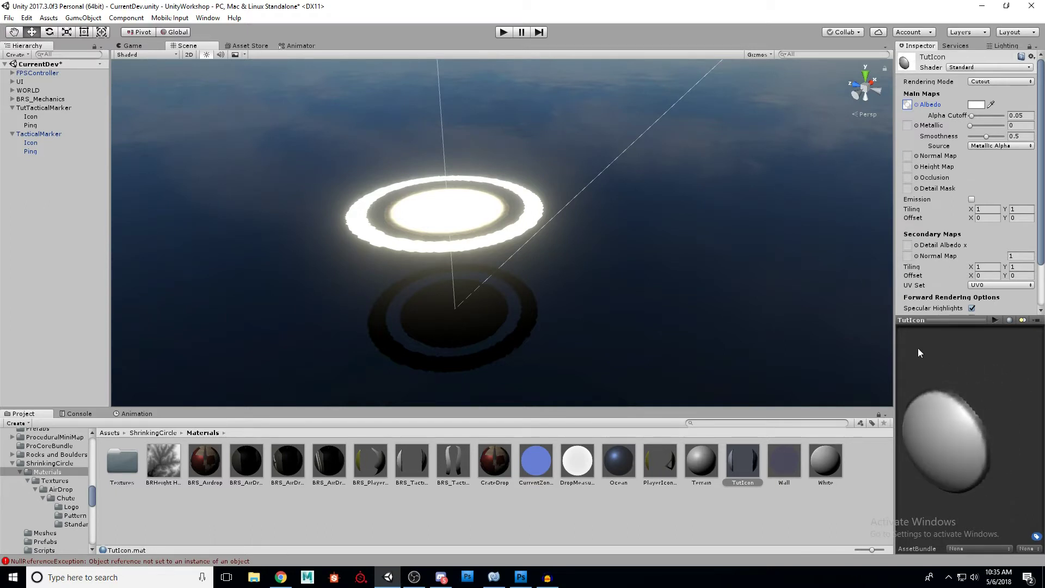
pyautogui.moveTo(972, 433)
pyautogui.mouseDown()
pyautogui.moveTo(964, 383)
pyautogui.moveTo(1004, 437)
pyautogui.moveTo(951, 426)
pyautogui.moveTo(947, 360)
pyautogui.mouseUp()
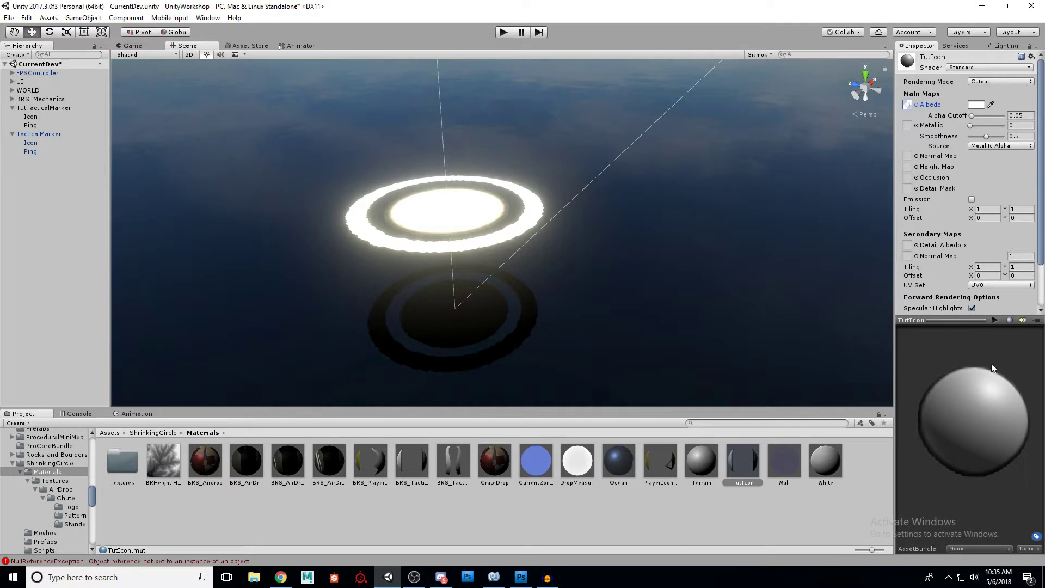
pyautogui.moveTo(993, 375); pyautogui.dragTo(963, 385)
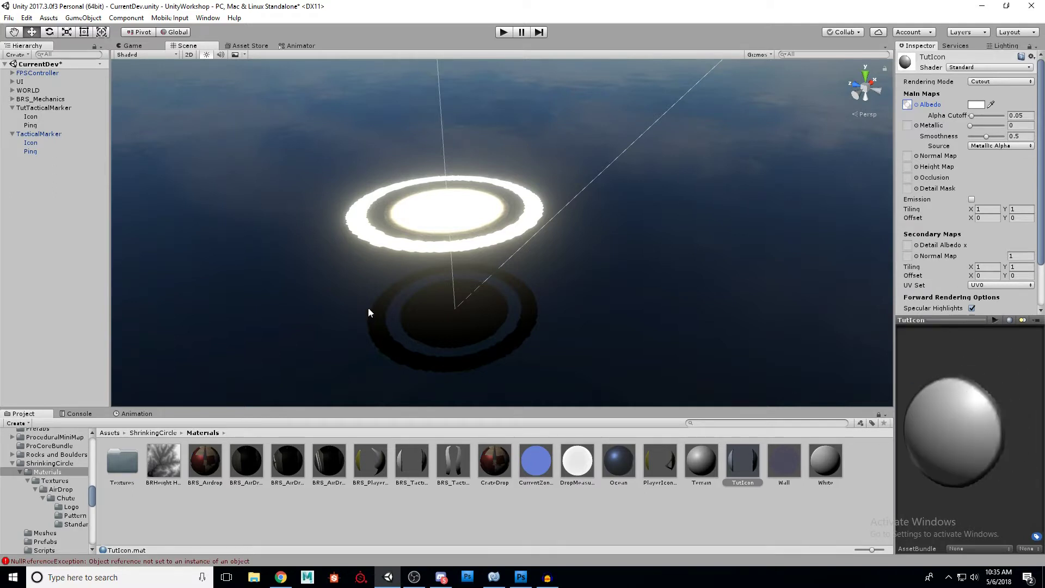
# Create another material named TutPing in the Materials folder
pyautogui.click(608, 504)
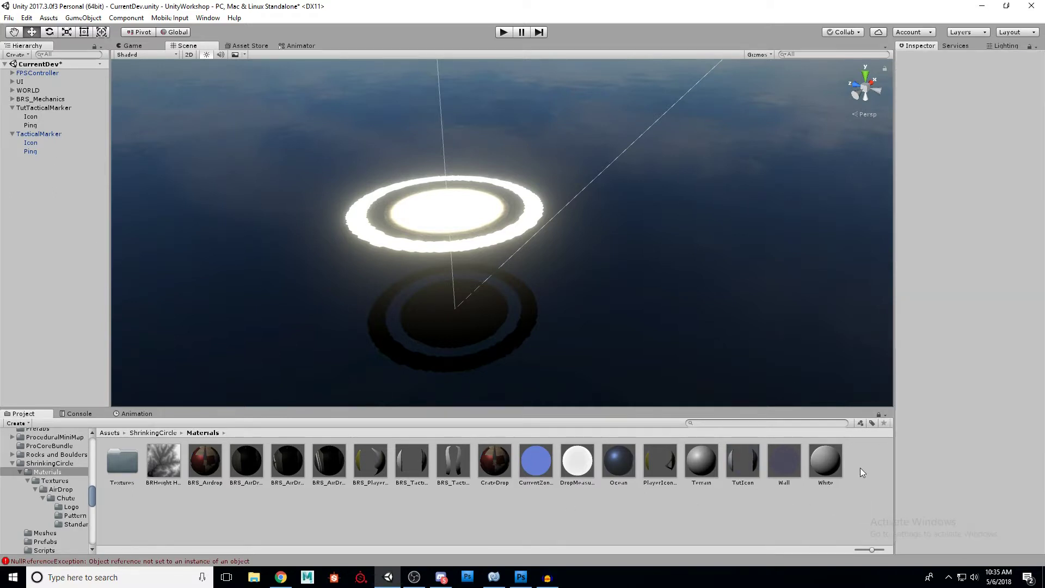
pyautogui.rightClick(860, 468)
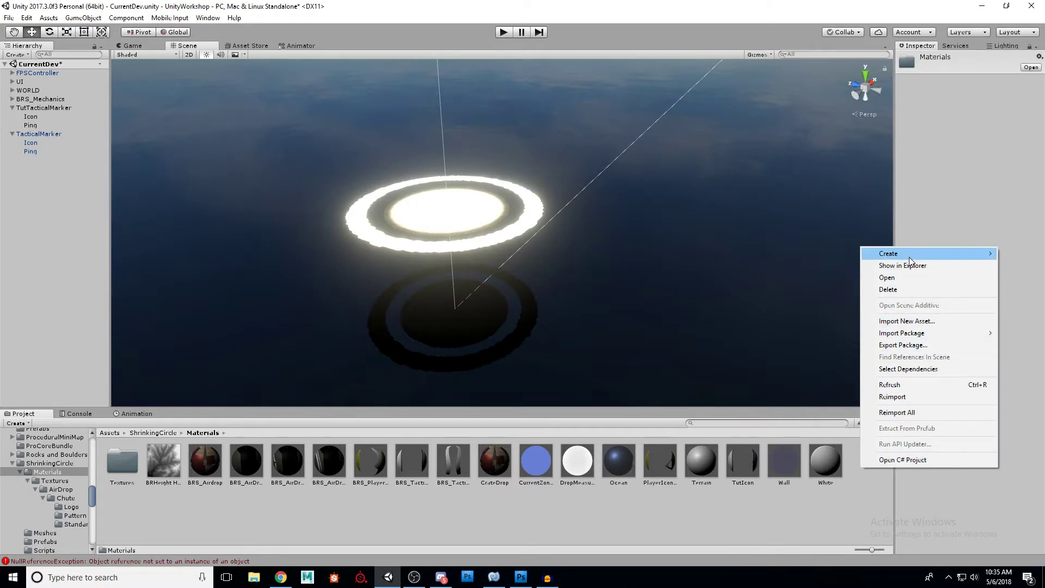
pyautogui.moveTo(908, 255)
pyautogui.click(776, 337)
pyautogui.write('TutPing')
pyautogui.press('Return')
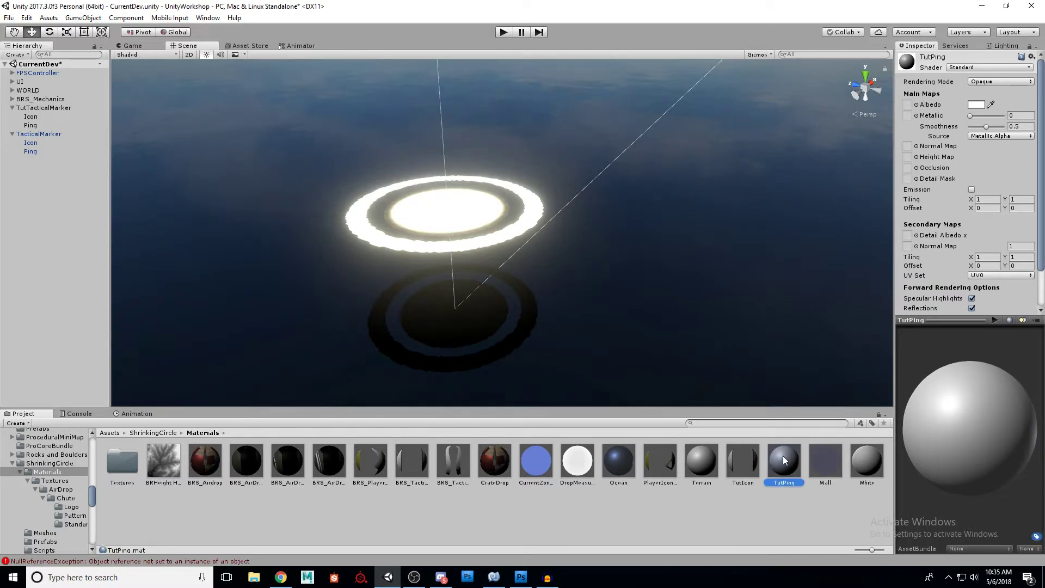
# Display the import settings of the BRS_TacticalPing texture in the ShrinkingCircle Textures folder
pyautogui.click(164, 432)
pyautogui.doubleClick(328, 461)
pyautogui.click(452, 460)
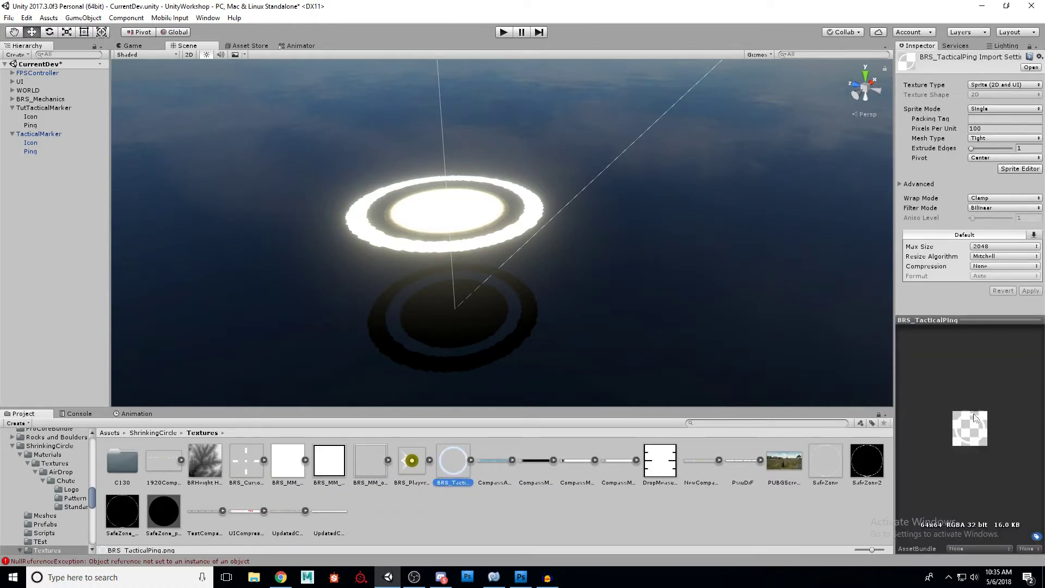
# Examine the import settings and enlarged preview of the BRS_TacticalPing texture
pyautogui.click(973, 433)
pyautogui.moveTo(892, 372); pyautogui.dragTo(658, 365)
pyautogui.moveTo(787, 326); pyautogui.dragTo(788, 320)
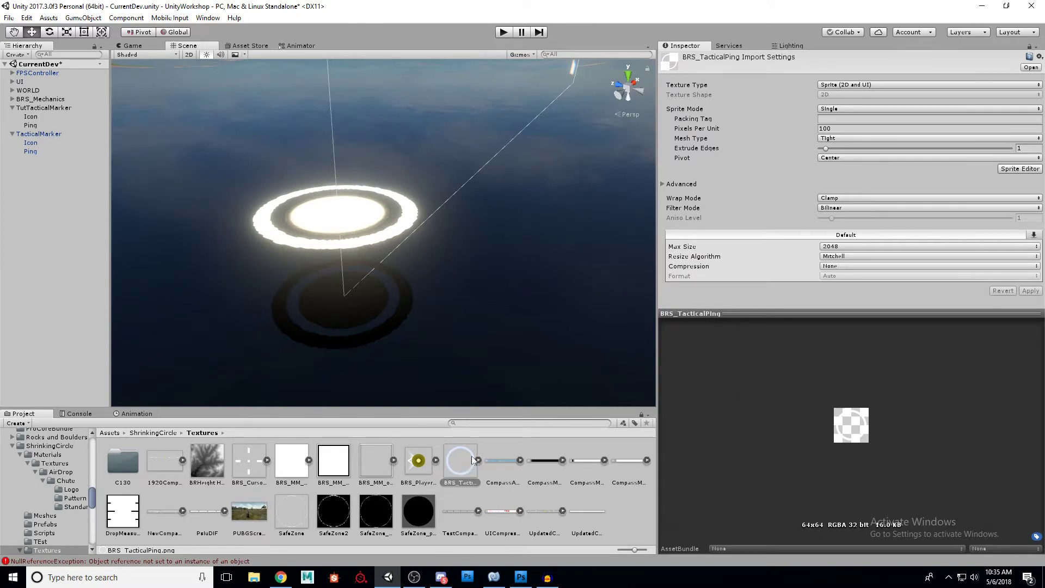
pyautogui.click(459, 469)
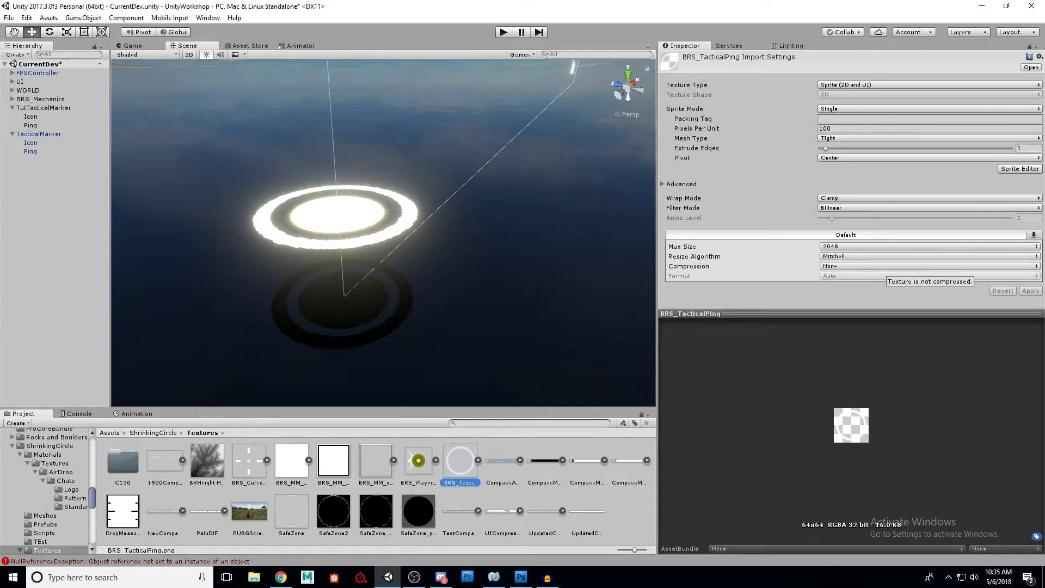
pyautogui.moveTo(657, 161); pyautogui.dragTo(843, 168)
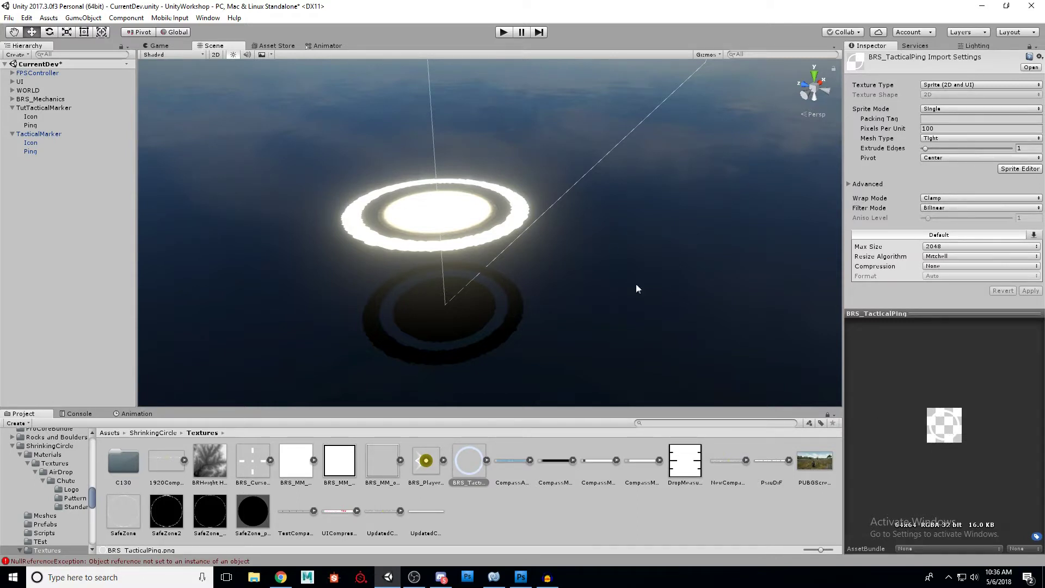
pyautogui.moveTo(841, 285); pyautogui.dragTo(861, 285)
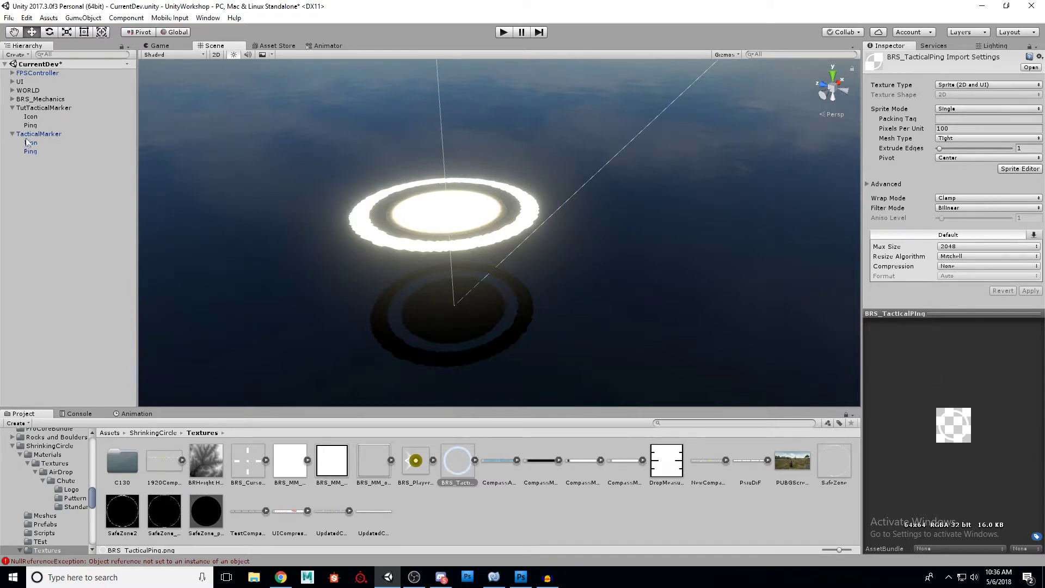
# Check the materials on TutTacticalMarker's Icon and Ping planes, and set the TutPing material's rendering mode to Cutout
pyautogui.click(37, 108)
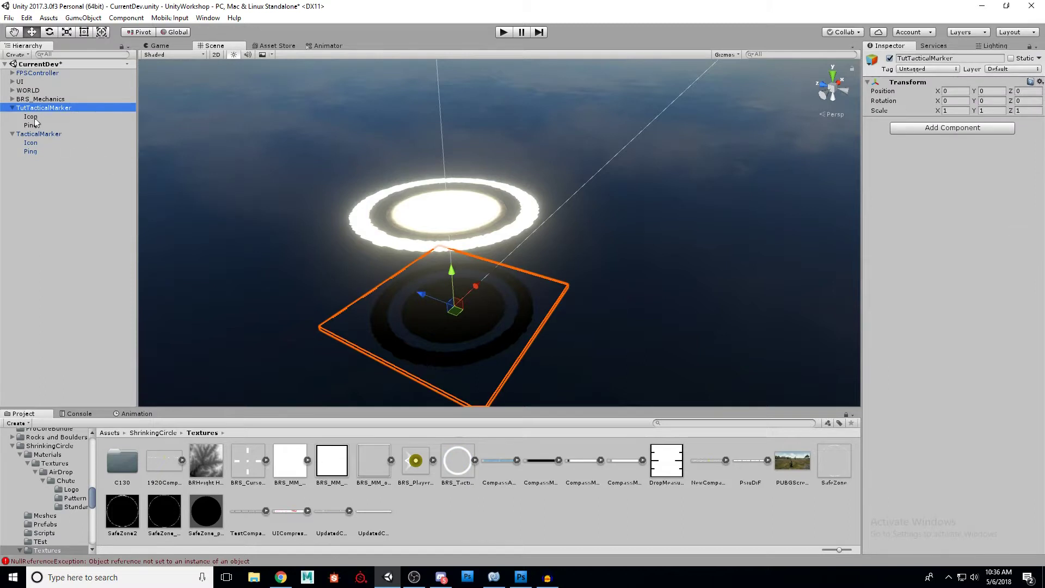
pyautogui.click(34, 117)
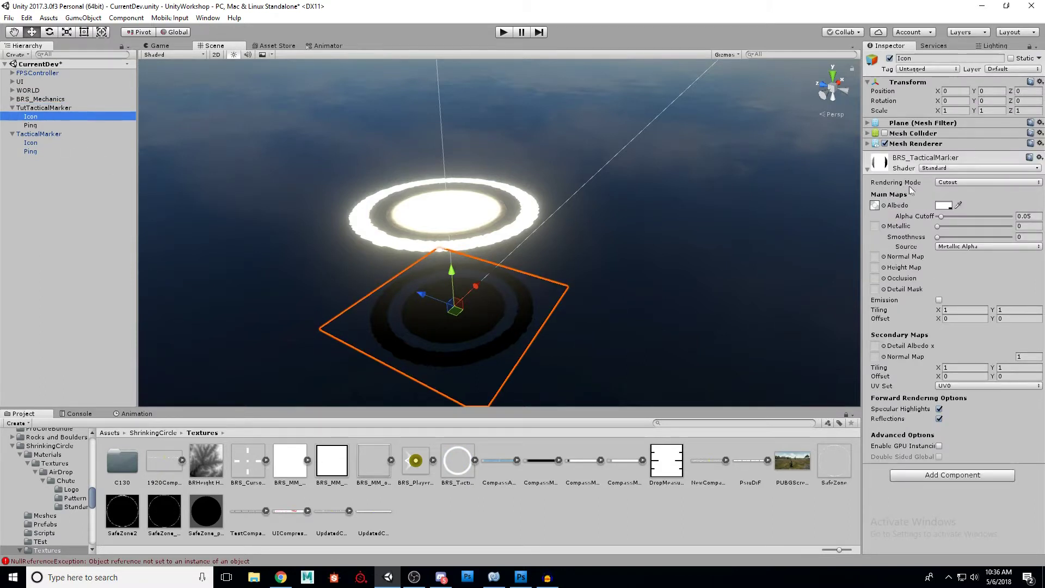
pyautogui.click(29, 126)
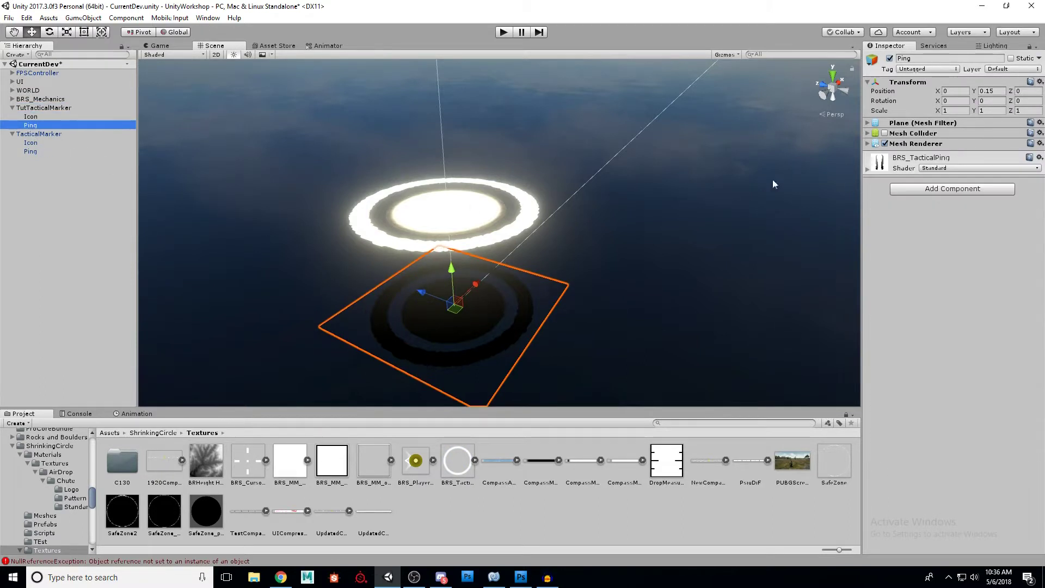
pyautogui.click(174, 433)
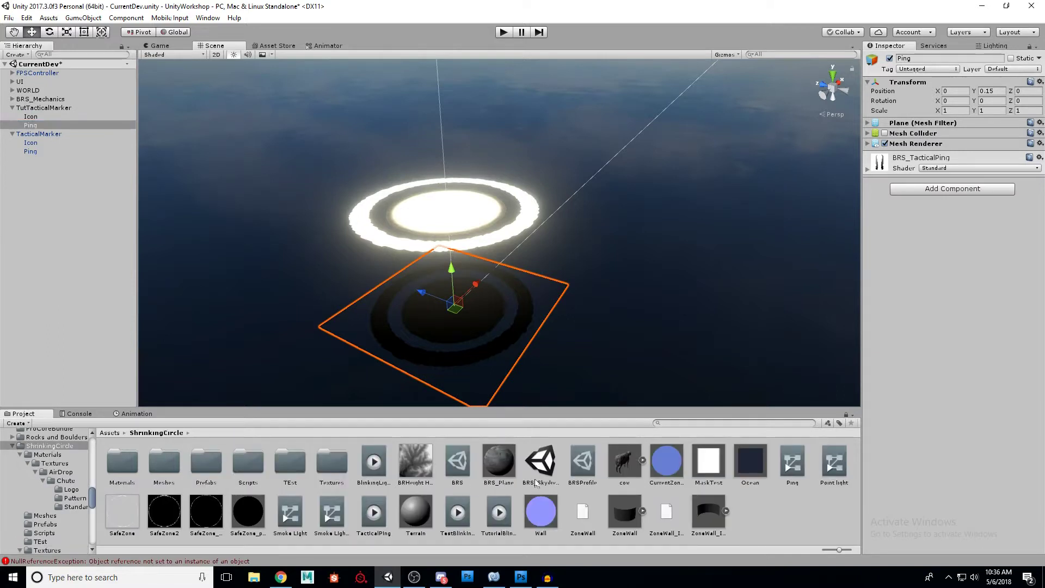
pyautogui.doubleClick(116, 465)
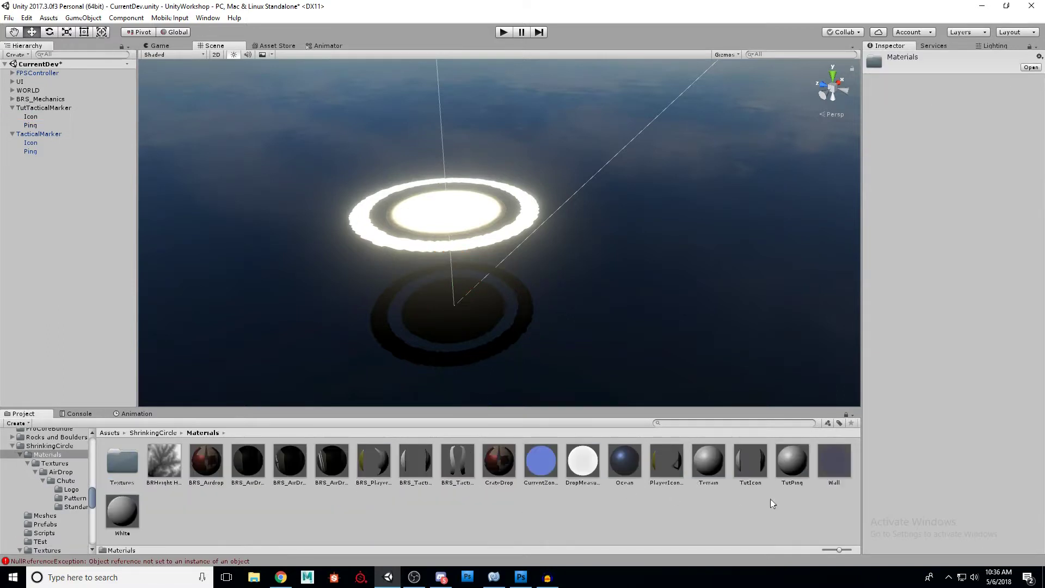
pyautogui.click(783, 465)
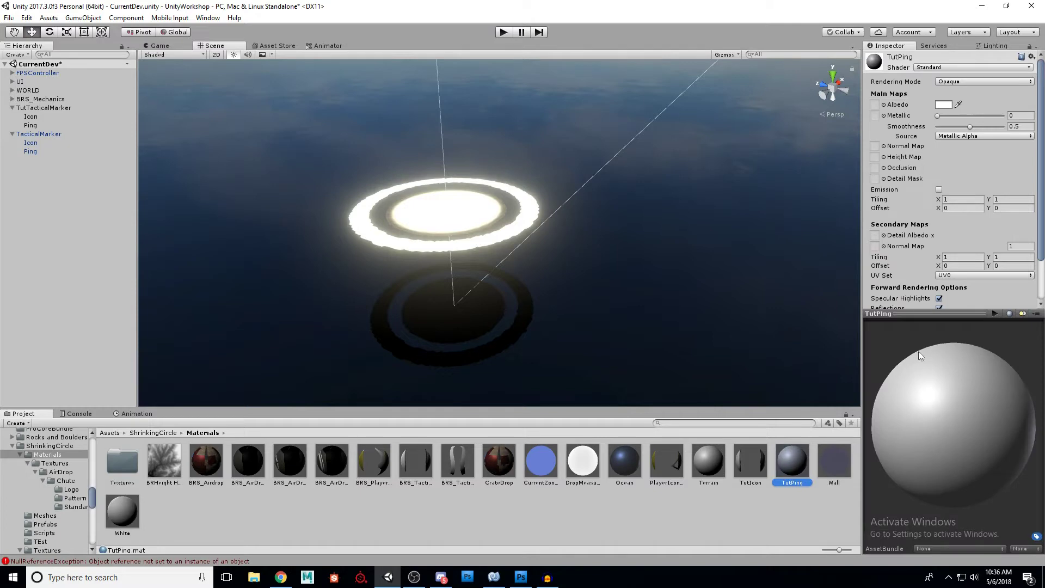
pyautogui.click(958, 82)
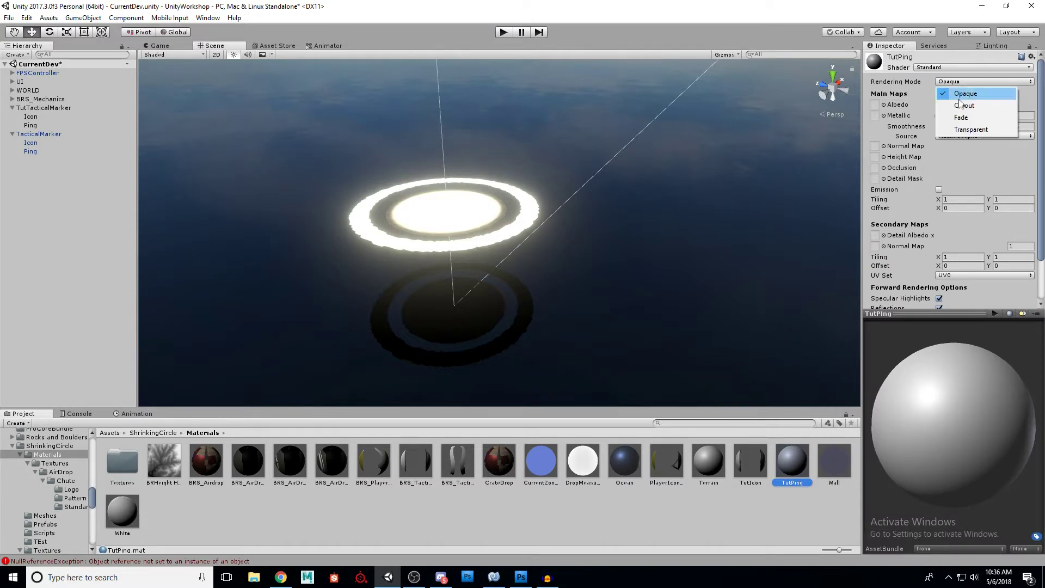
pyautogui.click(960, 106)
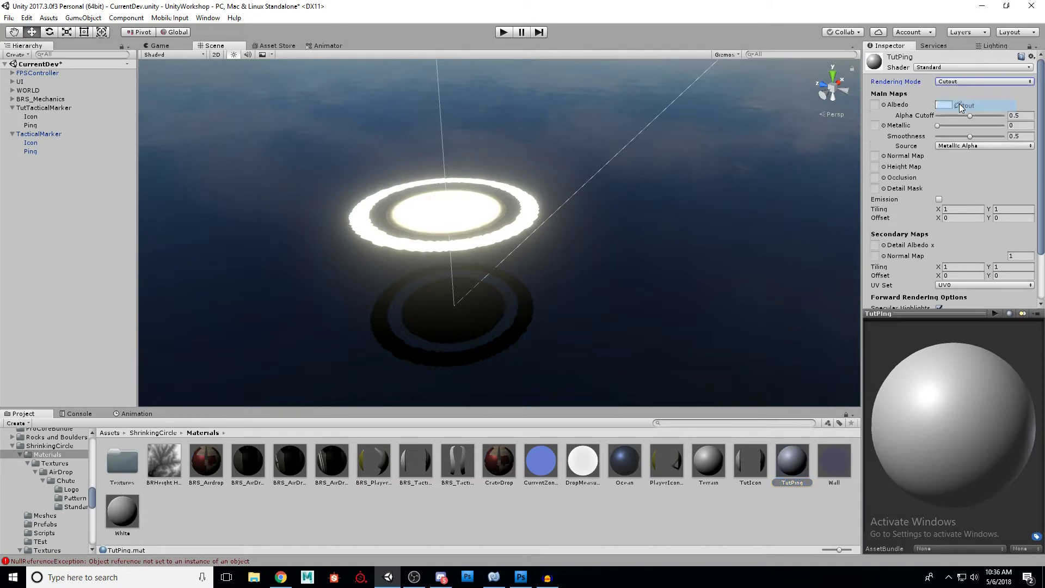
# Assign the BRS_TacticalPing texture as TutPing's albedo map and inspect the material preview from several angles
pyautogui.click(883, 105)
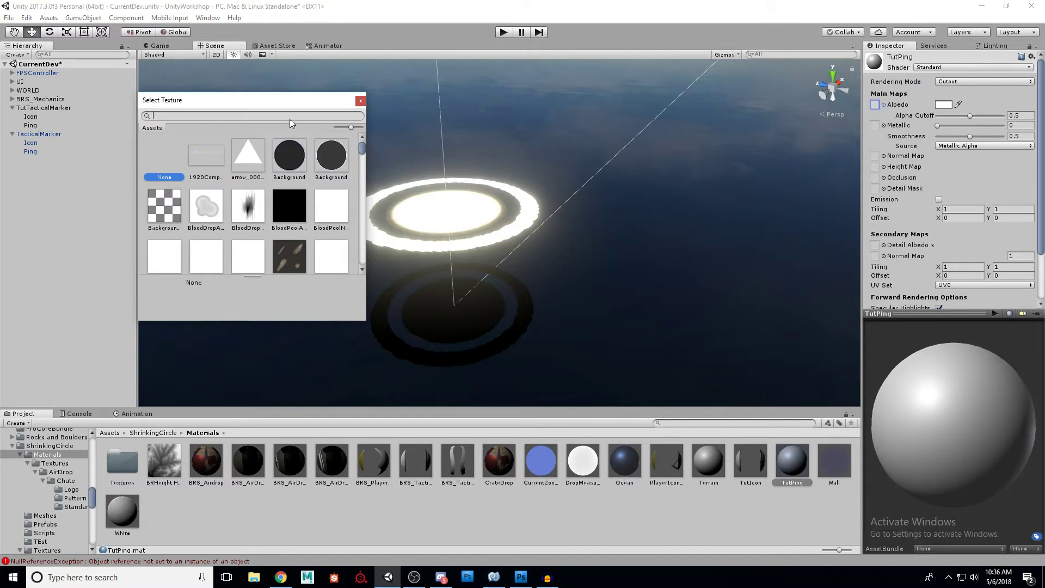
pyautogui.write('BRS_')
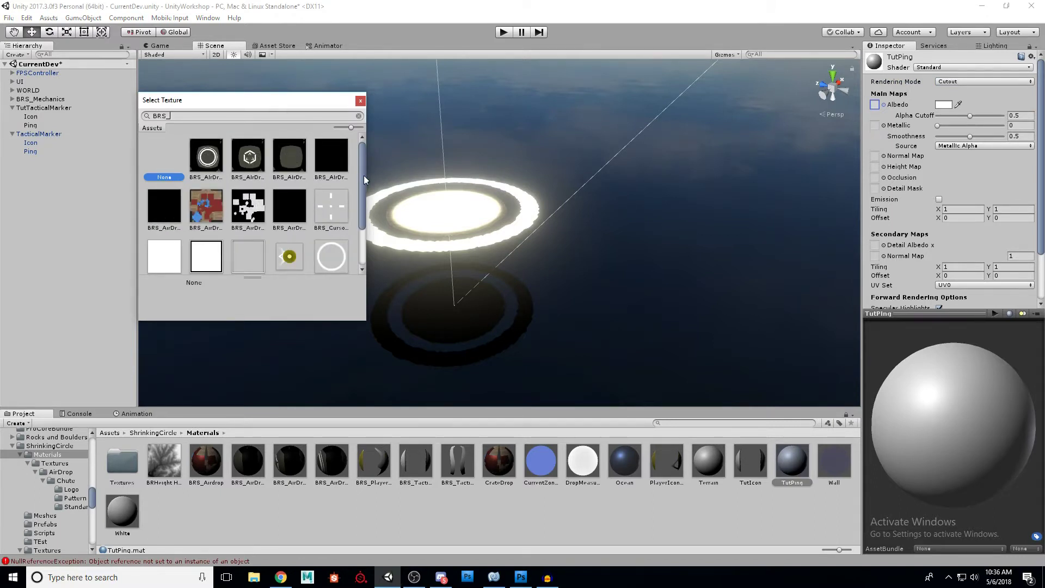
pyautogui.scroll(-2, 362, 174)
pyautogui.click(336, 217)
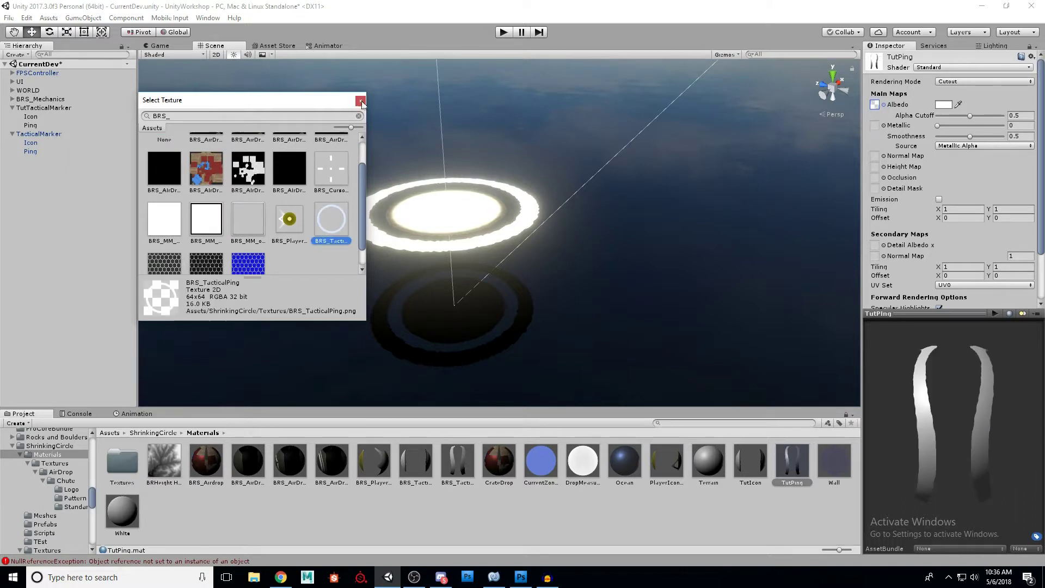
pyautogui.click(360, 101)
pyautogui.moveTo(983, 424); pyautogui.dragTo(970, 364)
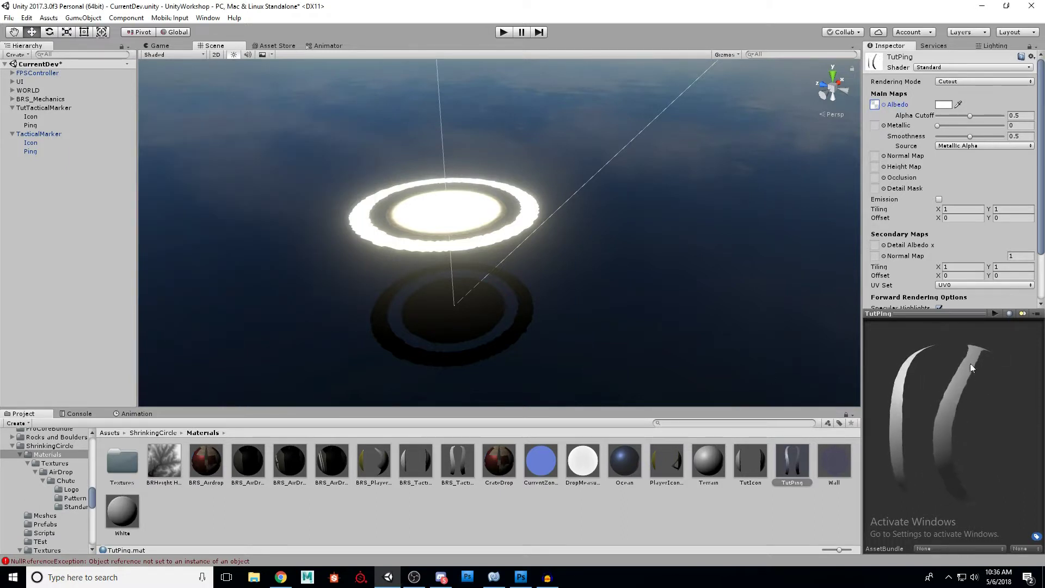
pyautogui.moveTo(910, 407)
pyautogui.mouseDown()
pyautogui.moveTo(876, 386)
pyautogui.moveTo(944, 377)
pyautogui.moveTo(941, 367)
pyautogui.moveTo(967, 393)
pyautogui.moveTo(953, 462)
pyautogui.moveTo(973, 389)
pyautogui.moveTo(1002, 420)
pyautogui.moveTo(930, 419)
pyautogui.moveTo(965, 417)
pyautogui.moveTo(919, 399)
pyautogui.mouseUp()
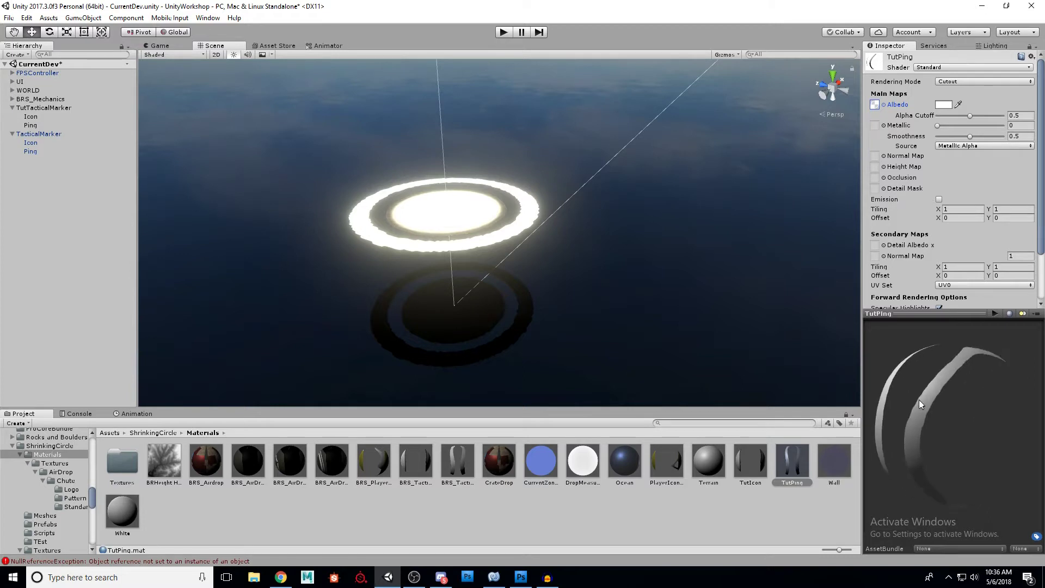
# Apply the TutPing material to TutTacticalMarker's Ping plane and the TutIcon material to its Icon plane
pyautogui.click(35, 126)
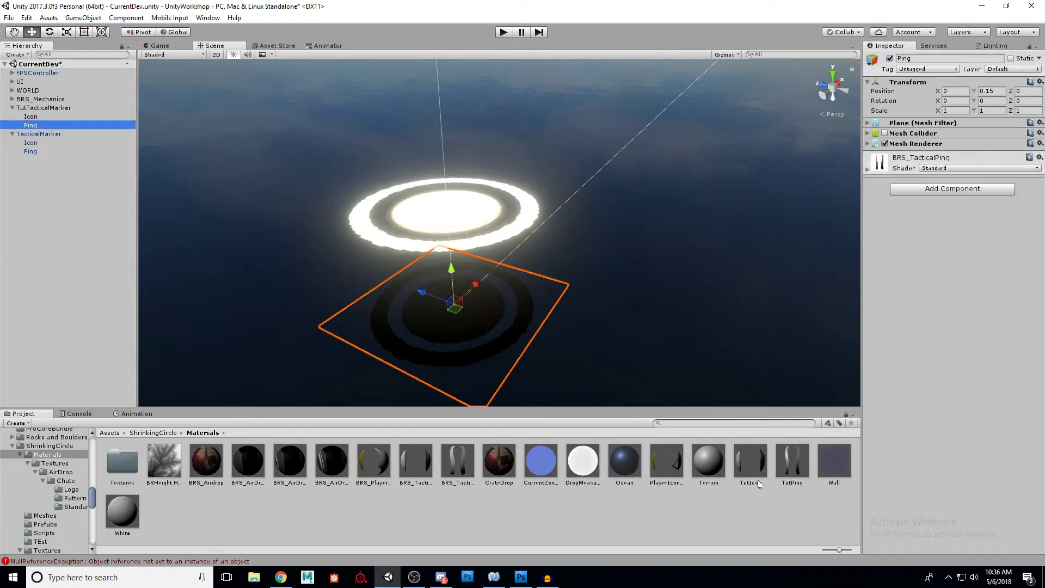
pyautogui.moveTo(785, 461); pyautogui.dragTo(918, 266)
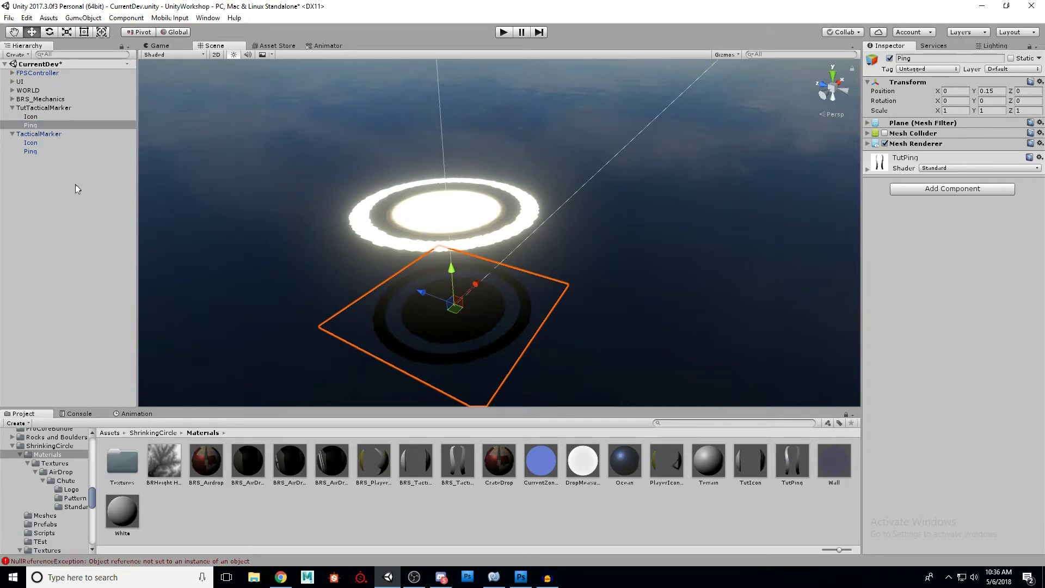
pyautogui.click(32, 116)
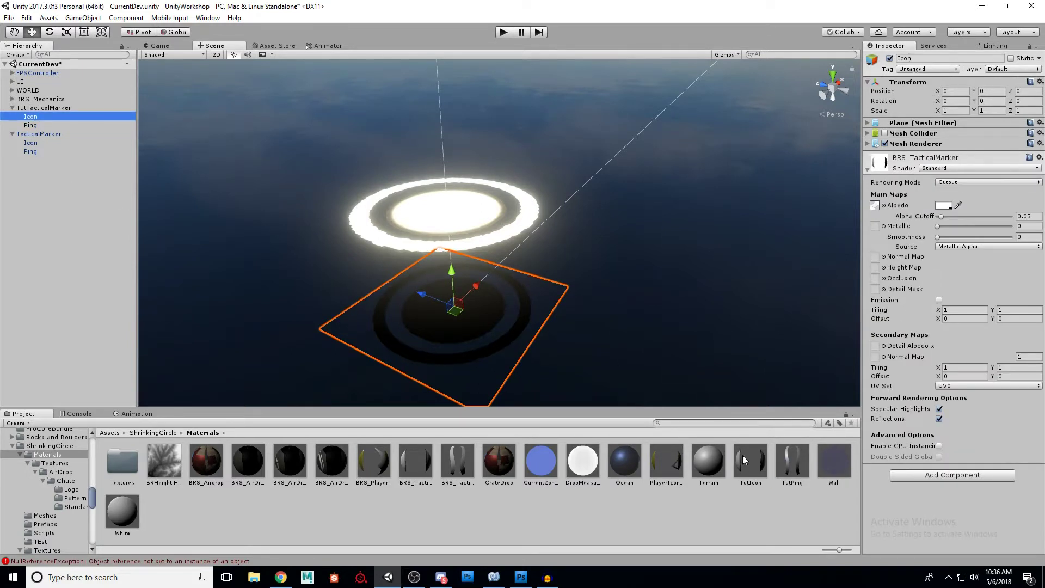
pyautogui.moveTo(744, 459); pyautogui.dragTo(923, 406)
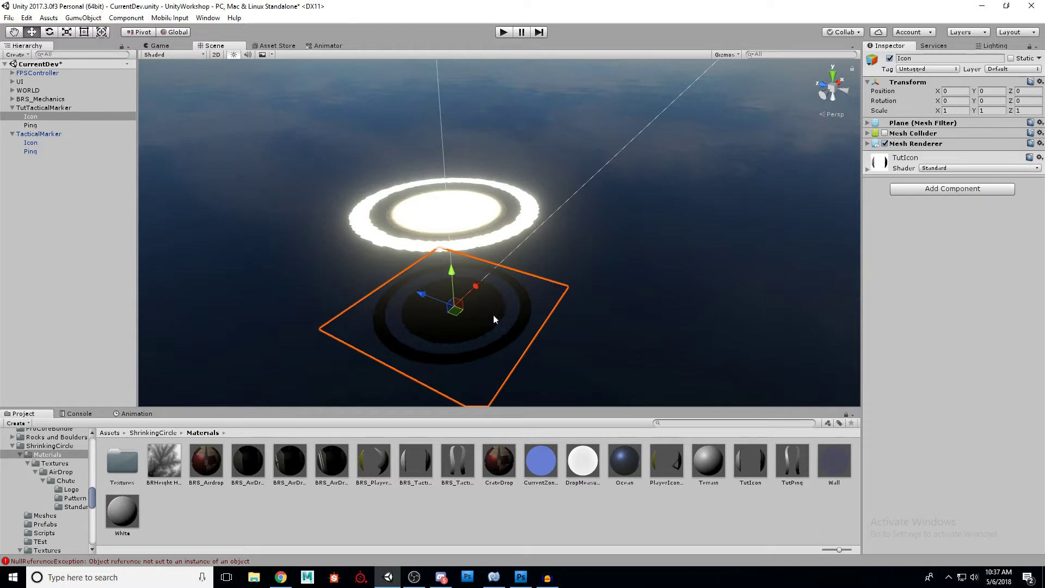
# Inspect the original TacticalMarker's Icon and Ping planes, and move that marker along the X axis to about -11.14
pyautogui.click(31, 108)
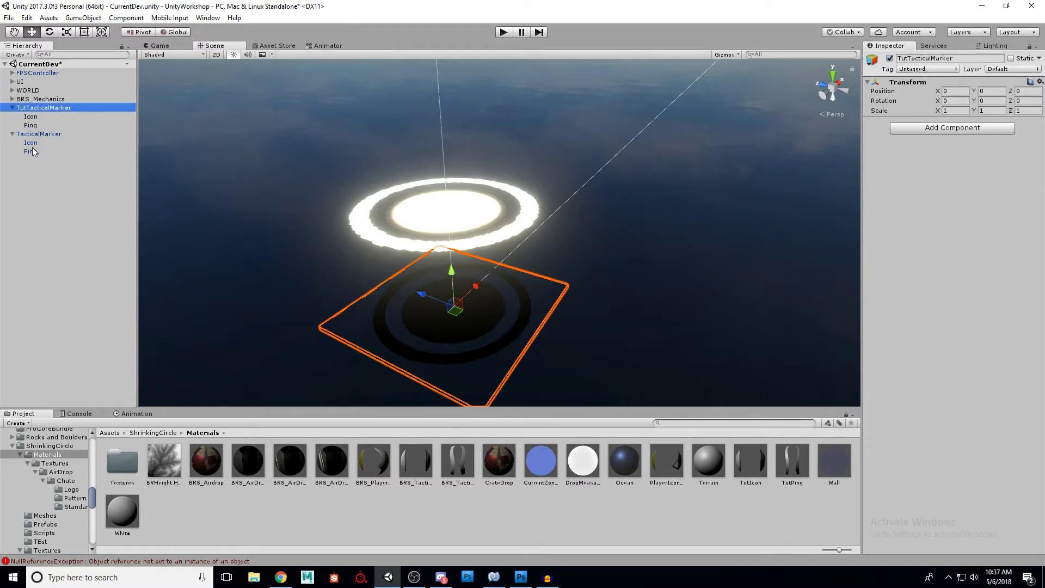
pyautogui.click(35, 134)
pyautogui.click(30, 152)
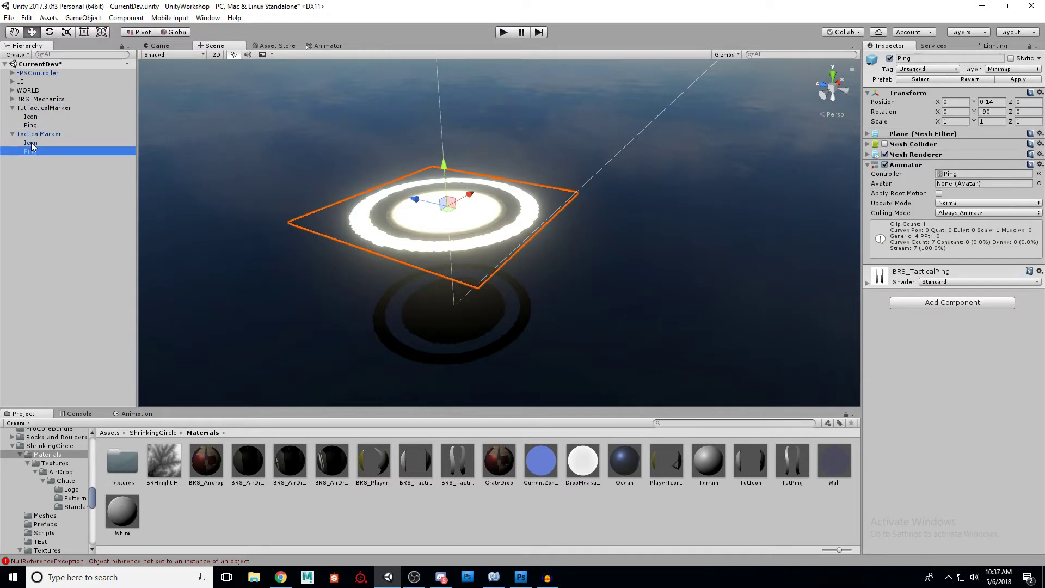
pyautogui.click(31, 143)
pyautogui.click(30, 153)
pyautogui.keyDown('alt'); pyautogui.moveTo(571, 240); pyautogui.dragTo(446, 269); pyautogui.keyUp('alt')
pyautogui.click(49, 134)
pyautogui.moveTo(515, 231); pyautogui.dragTo(286, 233)
# Raise TutTacticalMarker to a Y position of about 7.22 and compare it with the original TacticalMarker
pyautogui.click(54, 108)
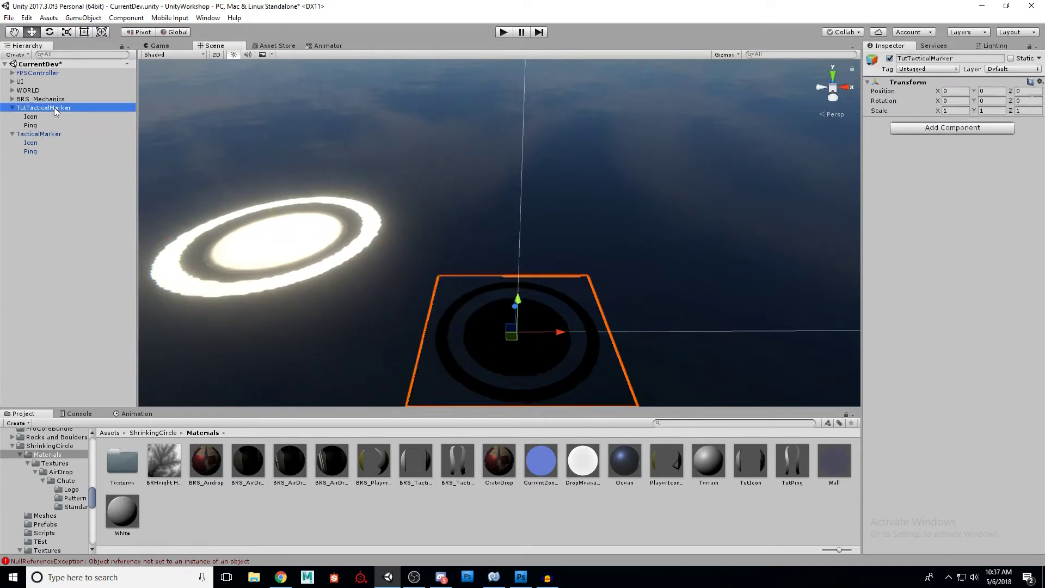
pyautogui.moveTo(519, 301)
pyautogui.mouseDown()
pyautogui.moveTo(502, 199)
pyautogui.moveTo(476, 228)
pyautogui.moveTo(482, 241)
pyautogui.mouseUp()
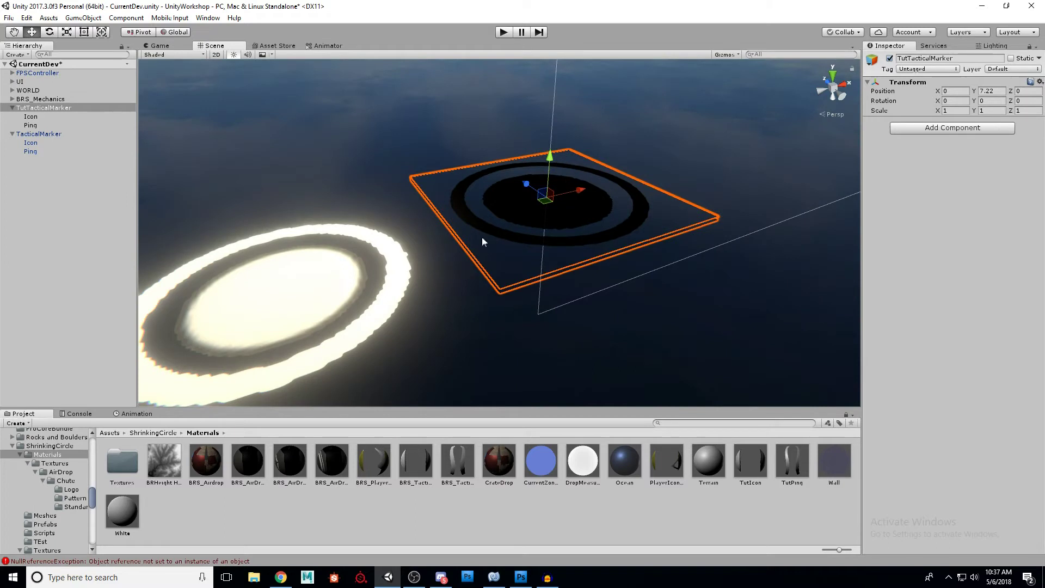
pyautogui.moveTo(525, 275)
pyautogui.keyDown('alt'); pyautogui.mouseDown()
pyautogui.moveTo(488, 282)
pyautogui.moveTo(434, 222)
pyautogui.mouseUp(); pyautogui.keyUp('alt')
pyautogui.click(435, 224)
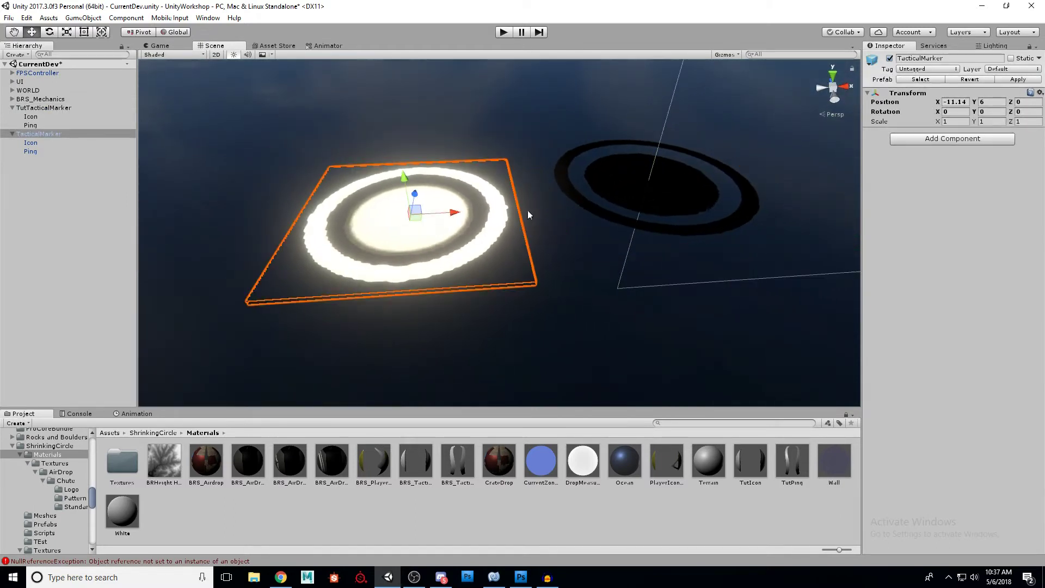
pyautogui.click(48, 109)
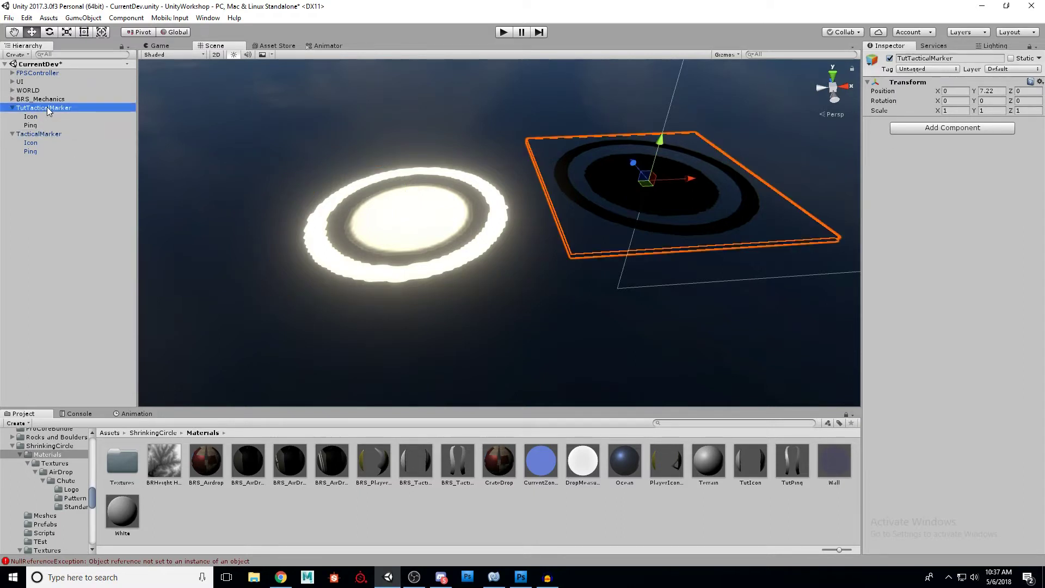
pyautogui.moveTo(443, 180)
pyautogui.keyDown('alt'); pyautogui.mouseDown()
pyautogui.moveTo(479, 240)
pyautogui.moveTo(470, 233)
pyautogui.moveTo(516, 224)
pyautogui.mouseUp(); pyautogui.keyUp('alt')
# Display the Animation window for TutTacticalMarker's Ping plane
pyautogui.click(35, 125)
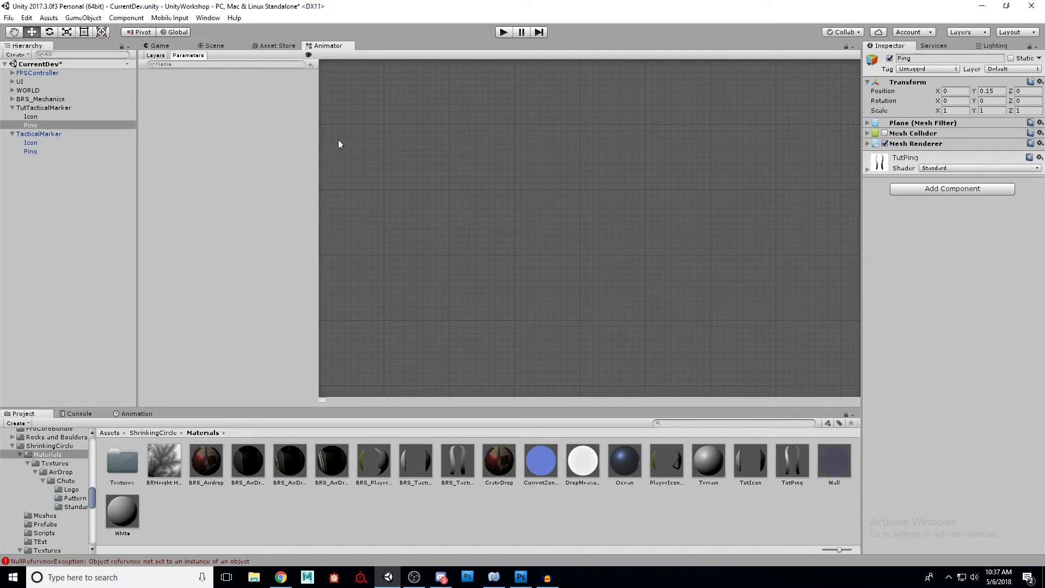
pyautogui.click(161, 46)
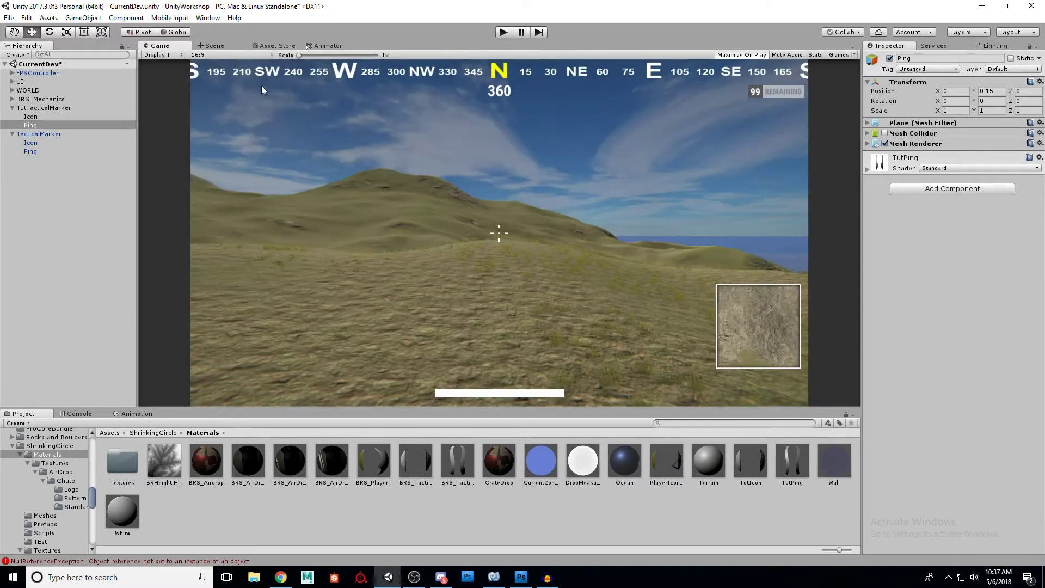
pyautogui.click(213, 46)
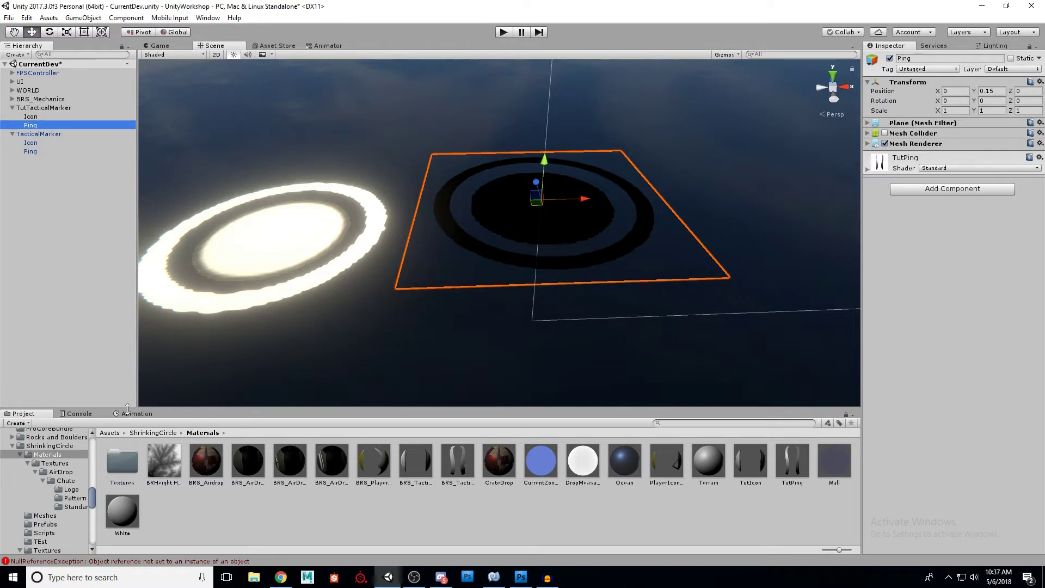
pyautogui.click(129, 416)
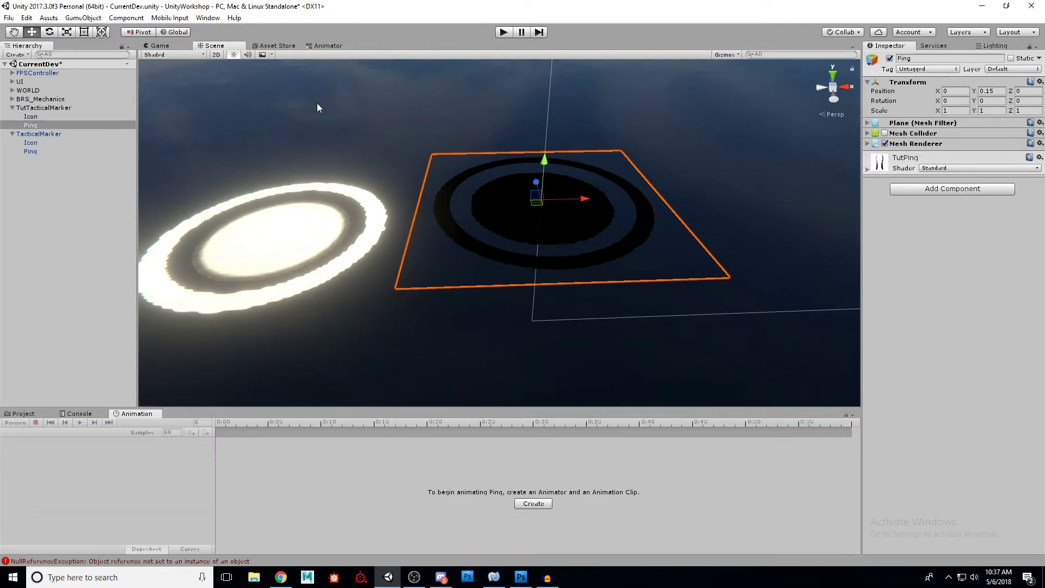
pyautogui.click(214, 22)
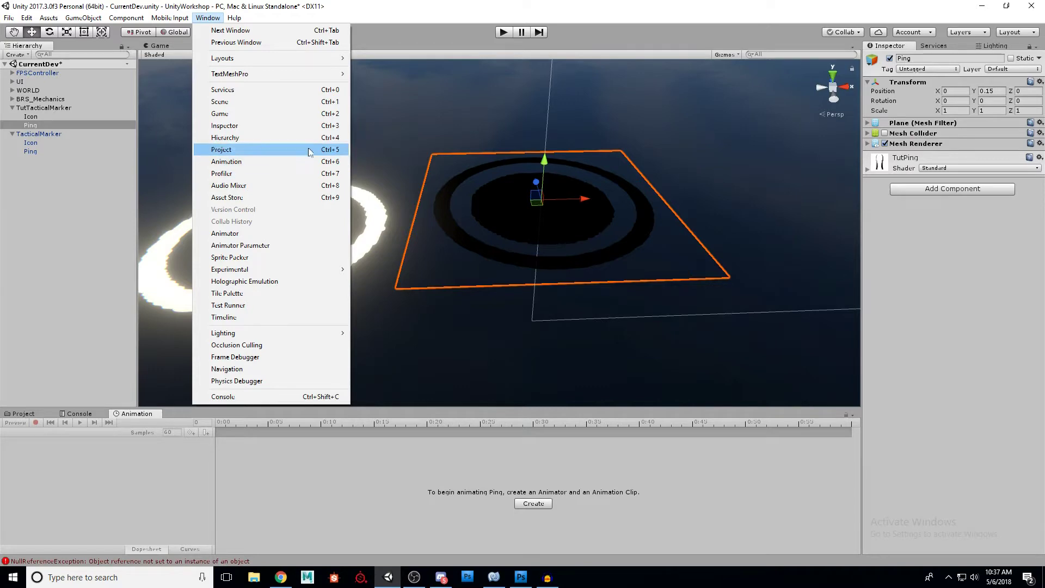
pyautogui.click(415, 2)
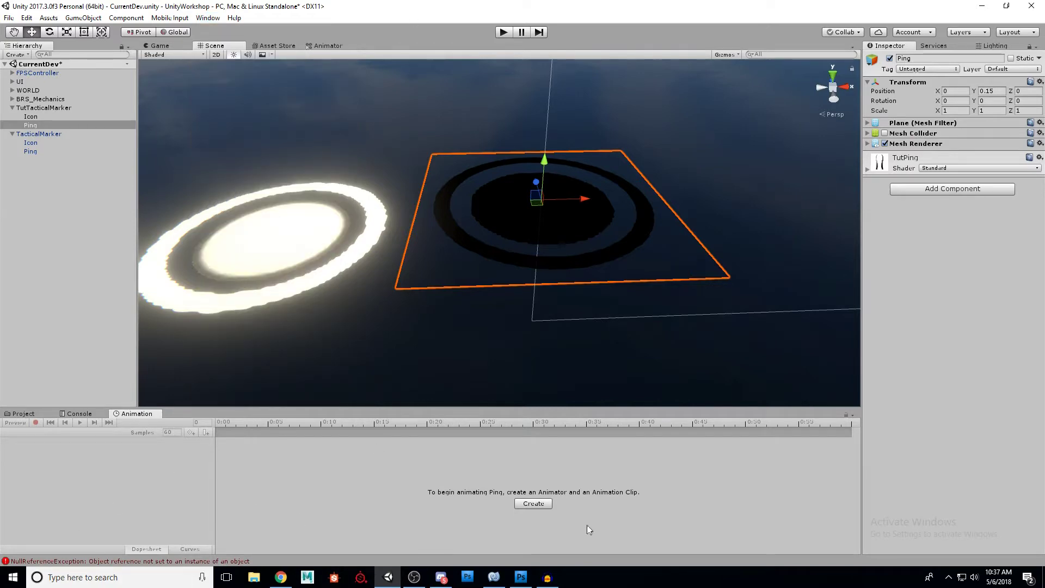
# Create an animation clip named TutPing in the ShrinkingCircle folder for the Ping plane
pyautogui.click(533, 503)
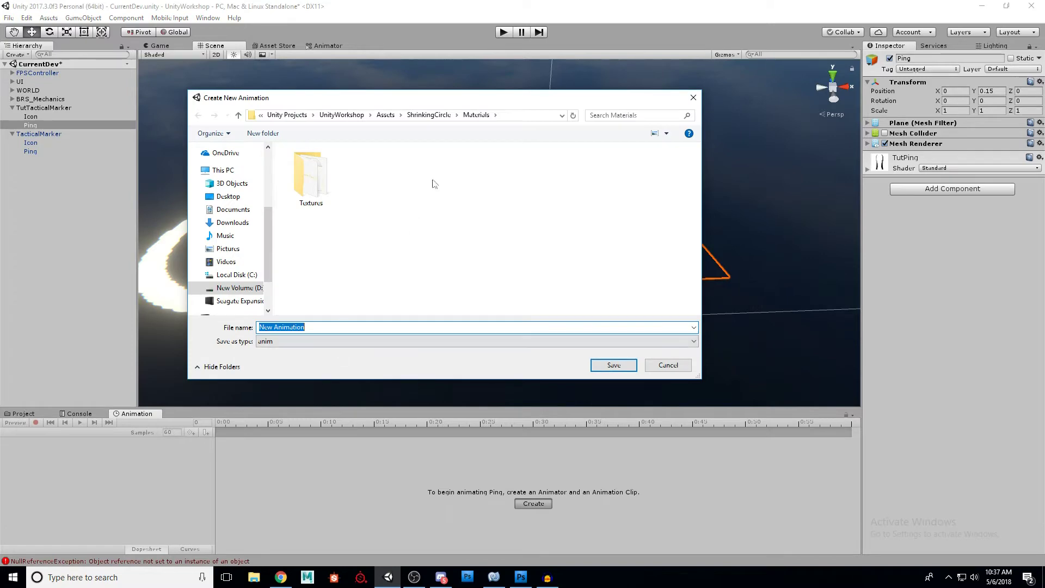
pyautogui.click(436, 116)
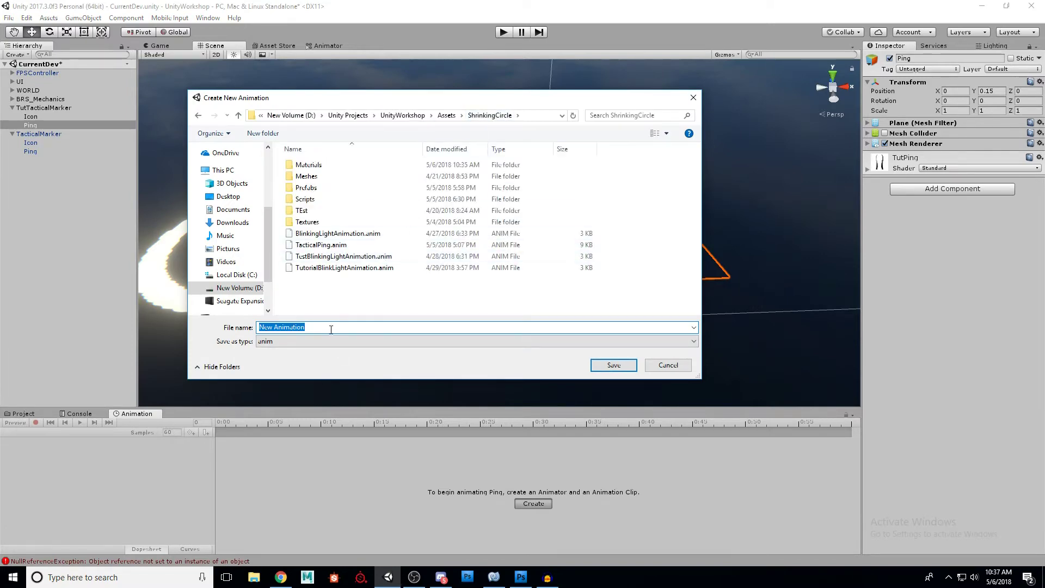
pyautogui.write('TutPing')
pyautogui.press('Return')
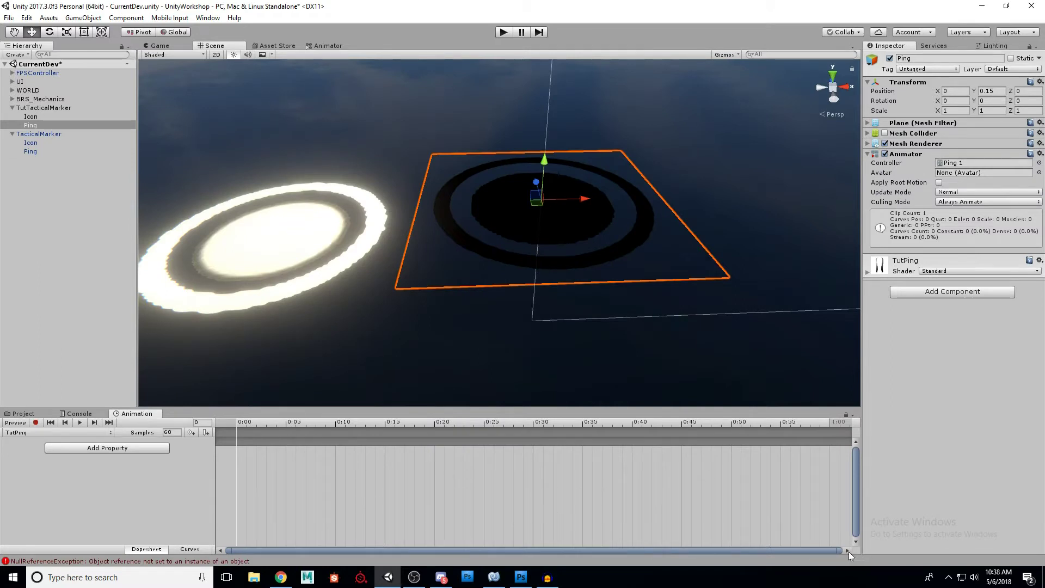
# Add the Transform Scale and Mesh Renderer Material._Color properties to the TutPing animation
pyautogui.click(146, 450)
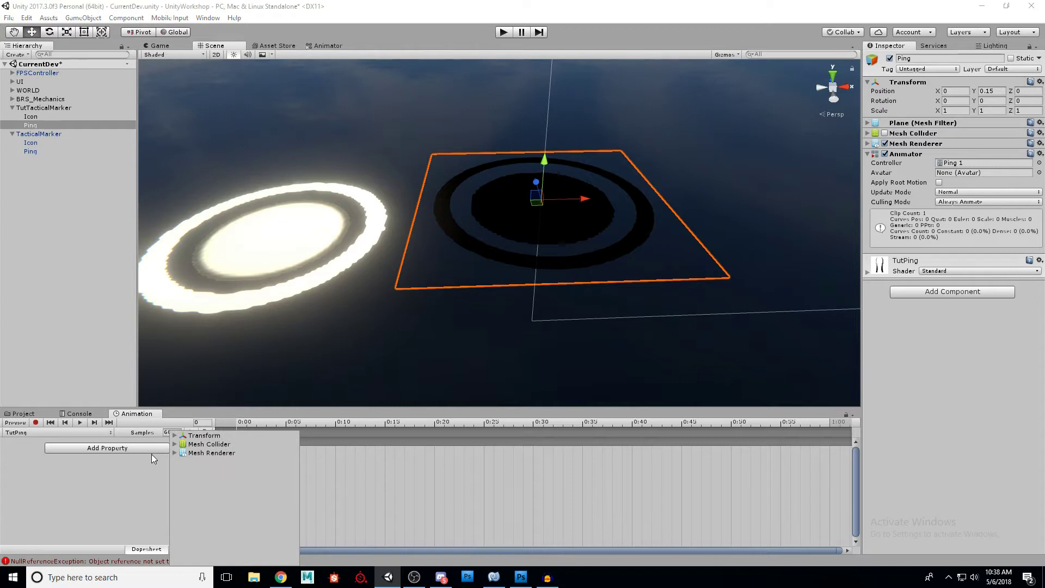
pyautogui.click(175, 436)
pyautogui.click(293, 462)
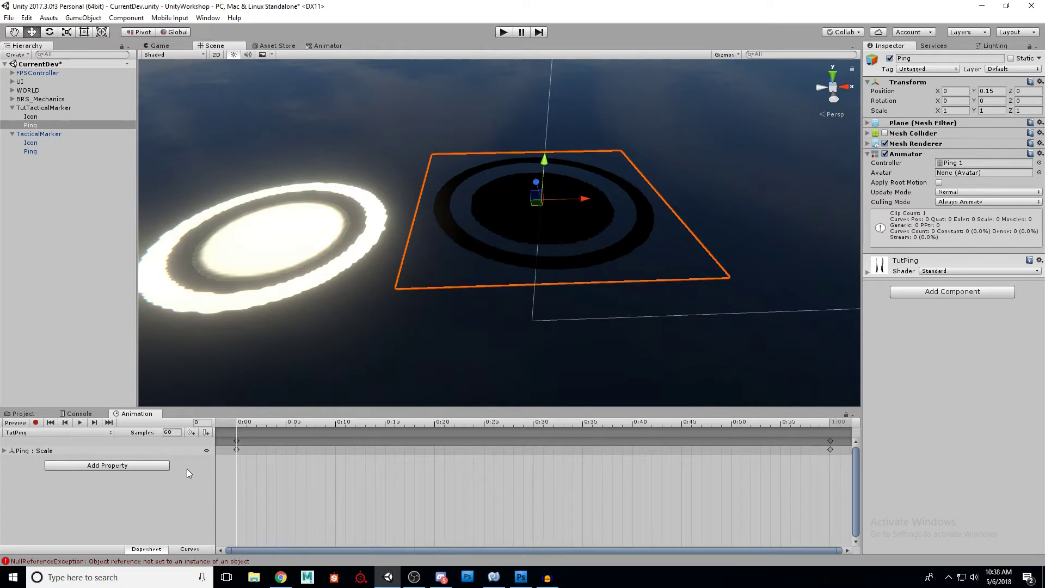
pyautogui.click(148, 467)
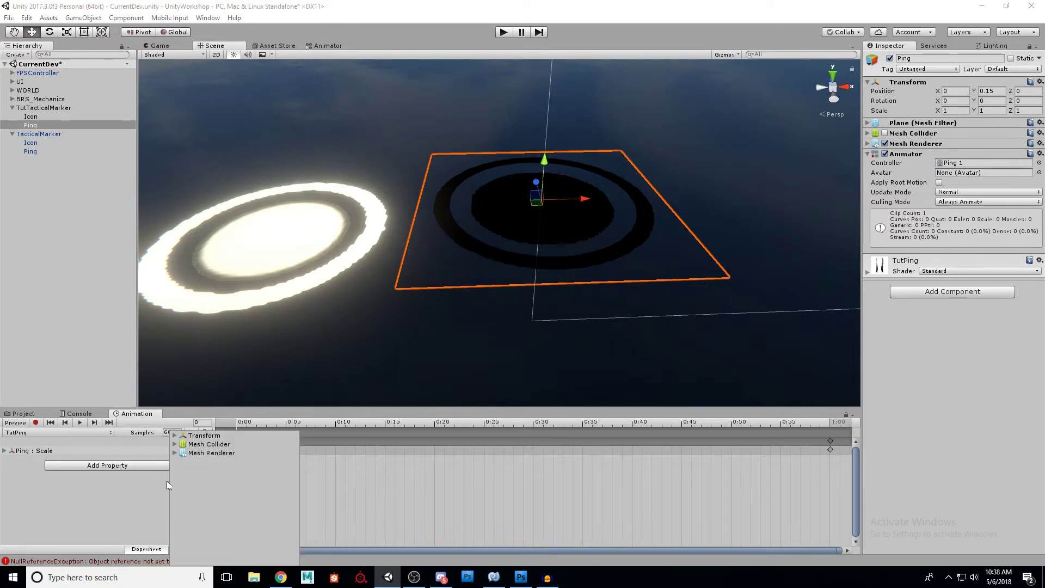
pyautogui.click(175, 453)
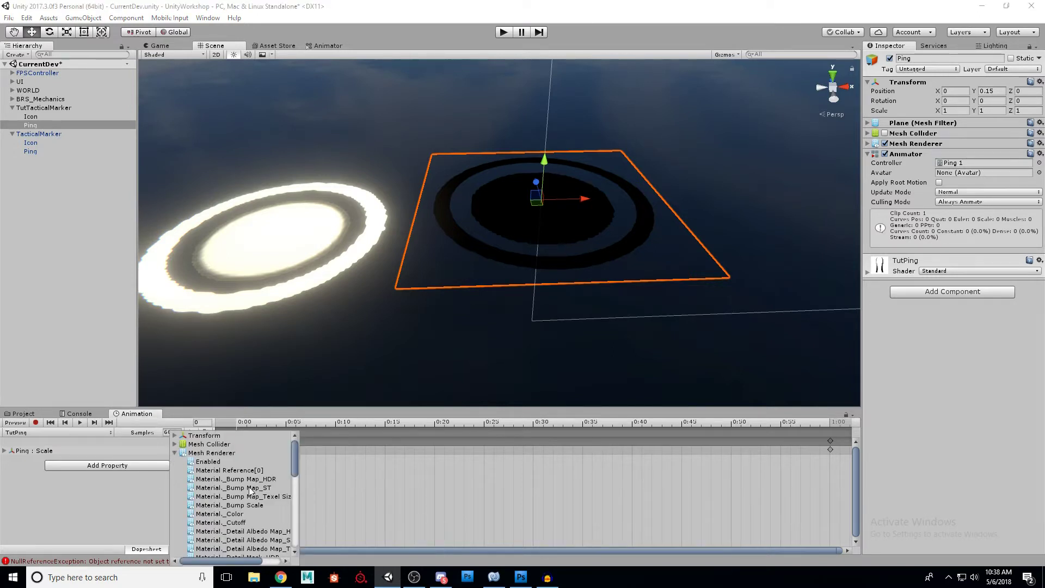
pyautogui.scroll(-2, 296, 456)
pyautogui.scroll(-2, 295, 457)
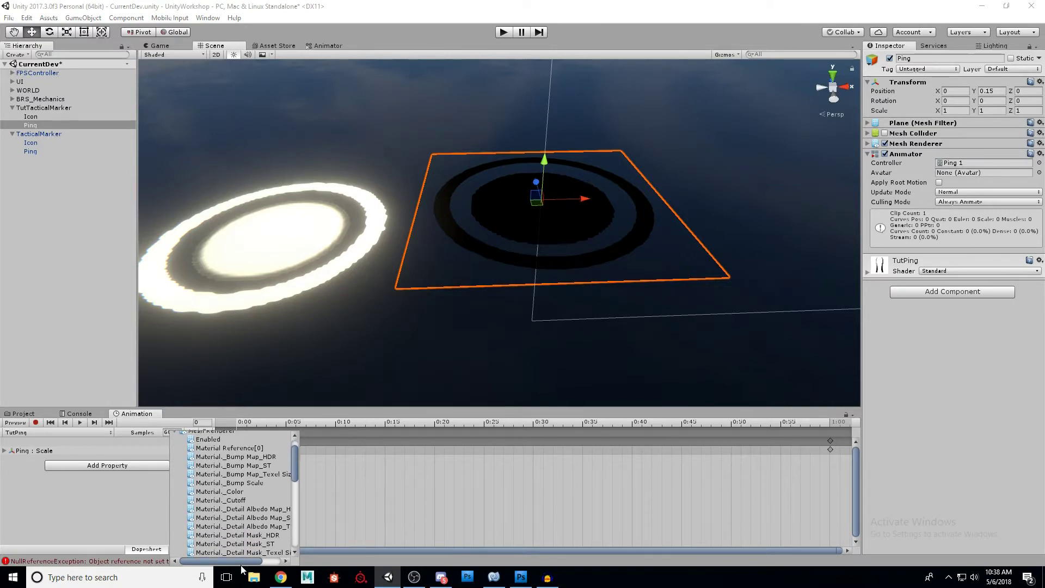
pyautogui.moveTo(240, 561); pyautogui.dragTo(259, 560)
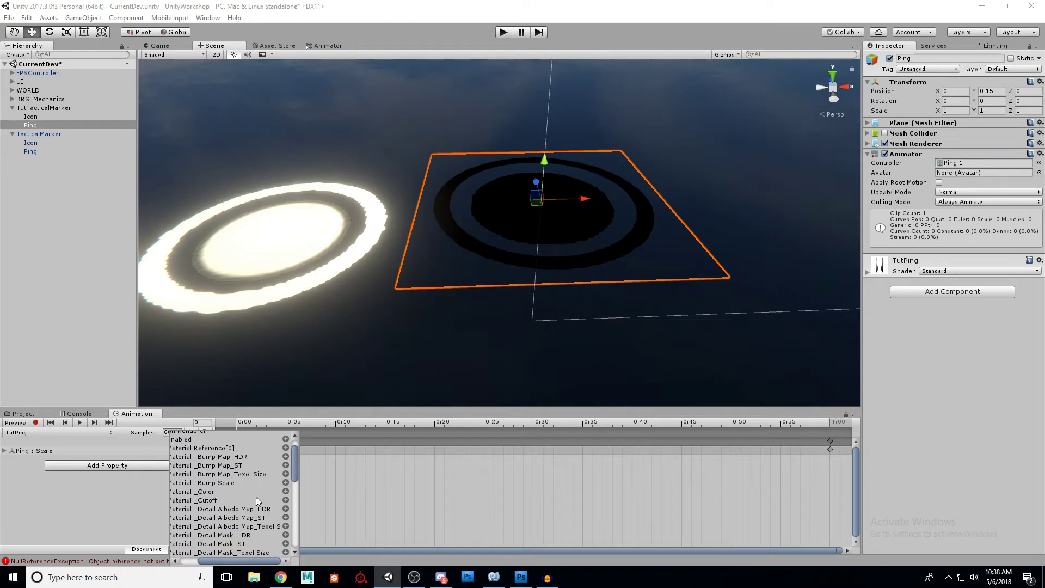
pyautogui.click(285, 491)
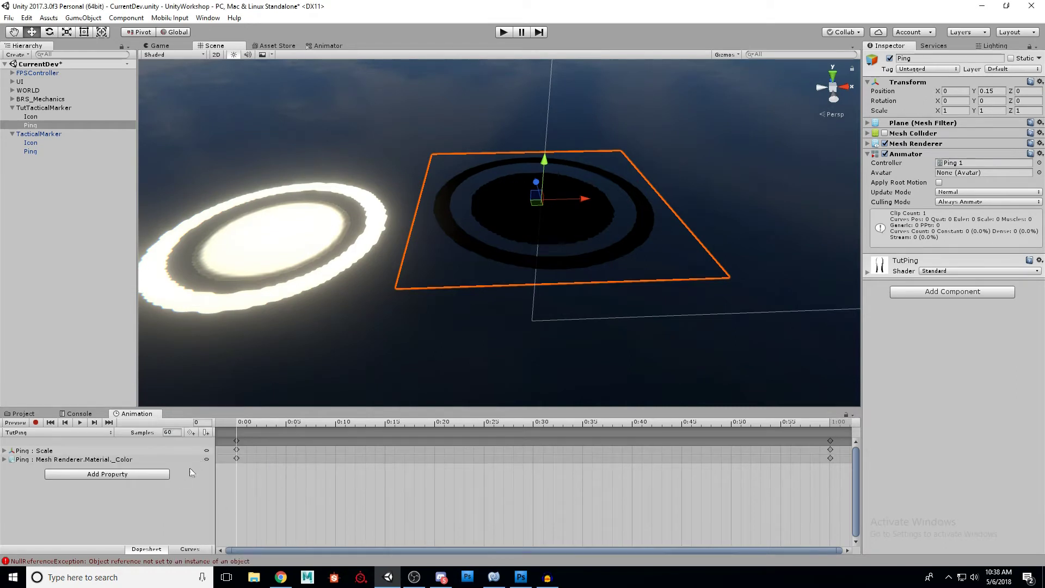
# Expand the Material._Color channels and add a keyframe for all animated properties at frame 111
pyautogui.click(4, 459)
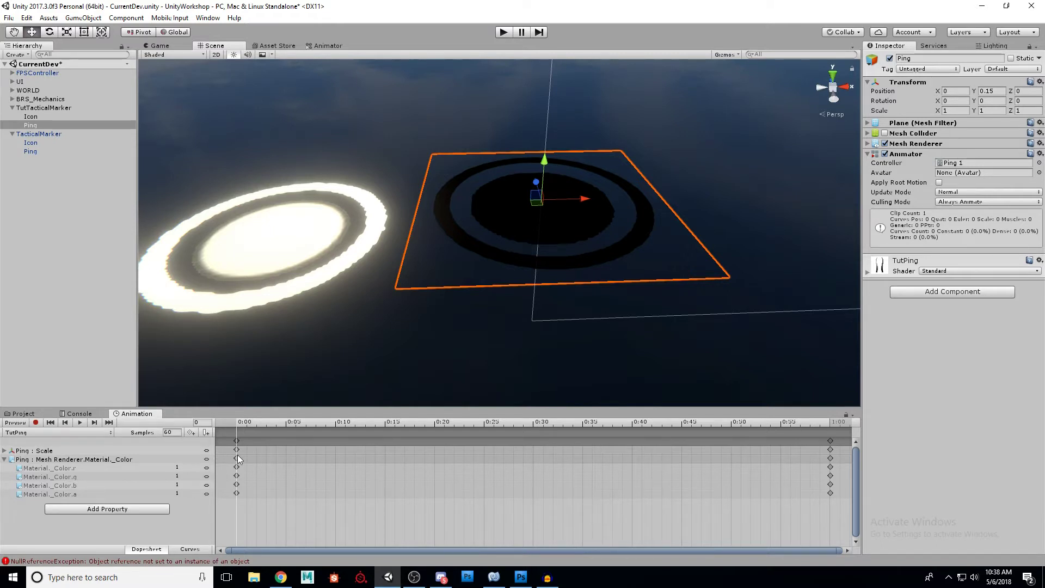
pyautogui.moveTo(848, 549); pyautogui.dragTo(849, 550)
pyautogui.moveTo(456, 422); pyautogui.dragTo(801, 423)
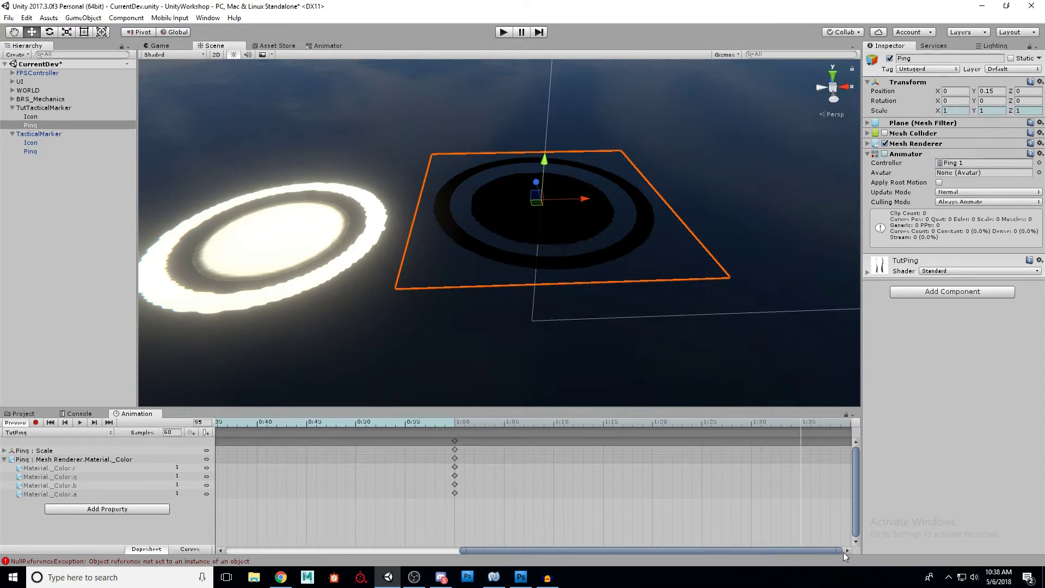
pyautogui.moveTo(846, 550); pyautogui.dragTo(846, 550)
pyautogui.moveTo(684, 426); pyautogui.dragTo(831, 422)
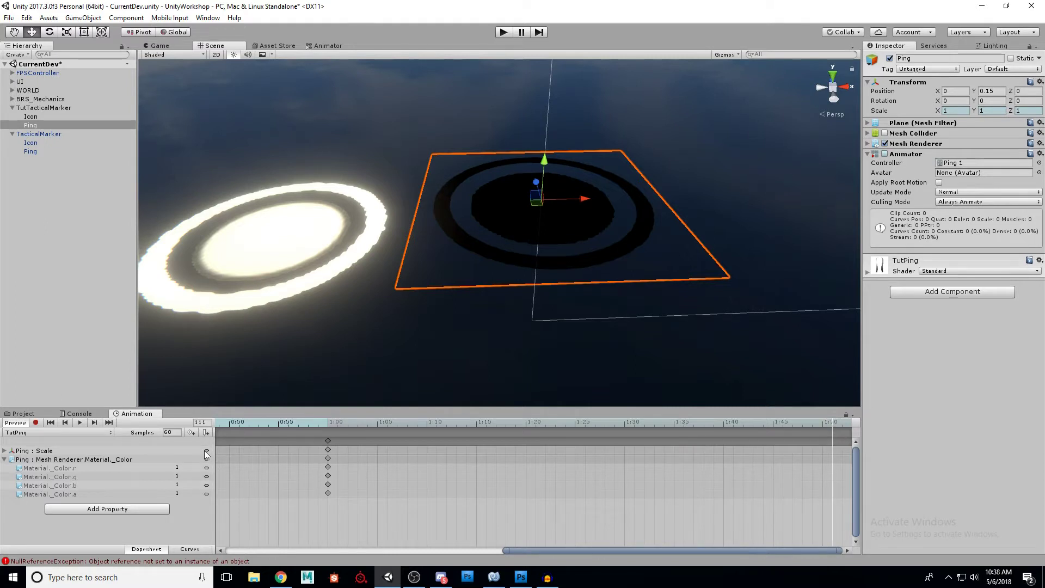
pyautogui.rightClick(834, 439)
pyautogui.click(854, 445)
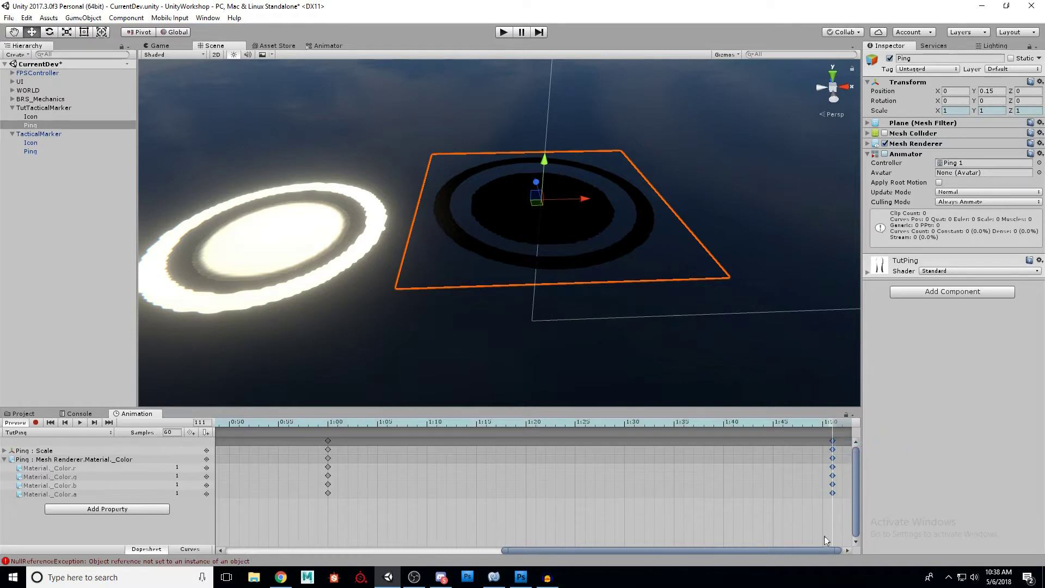
# Review the TutPing keyframes at the start and at 1:00 on the timeline
pyautogui.moveTo(818, 549); pyautogui.dragTo(520, 564)
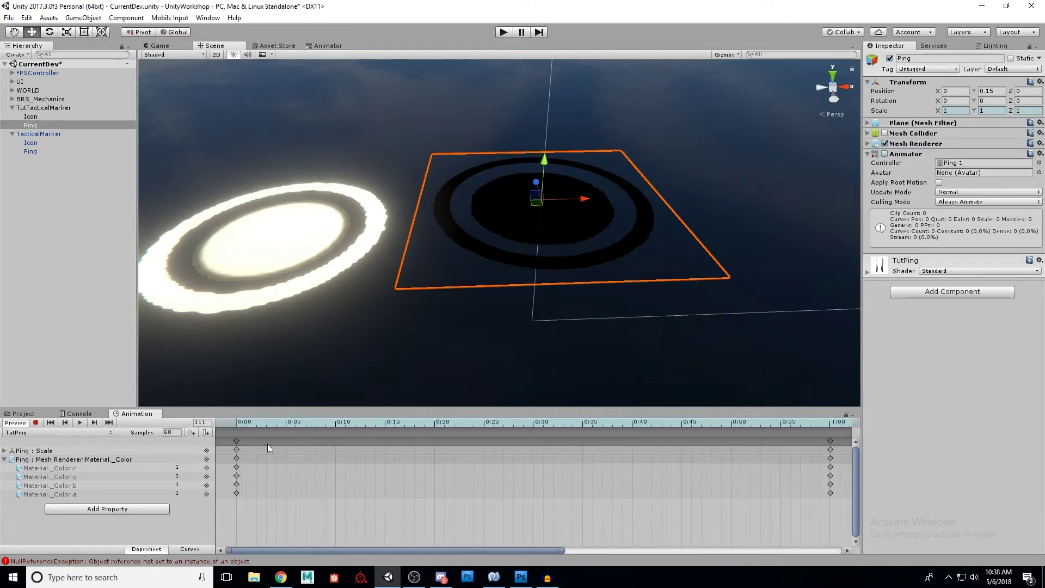
pyautogui.click(236, 422)
pyautogui.click(831, 423)
pyautogui.moveTo(527, 552); pyautogui.dragTo(696, 552)
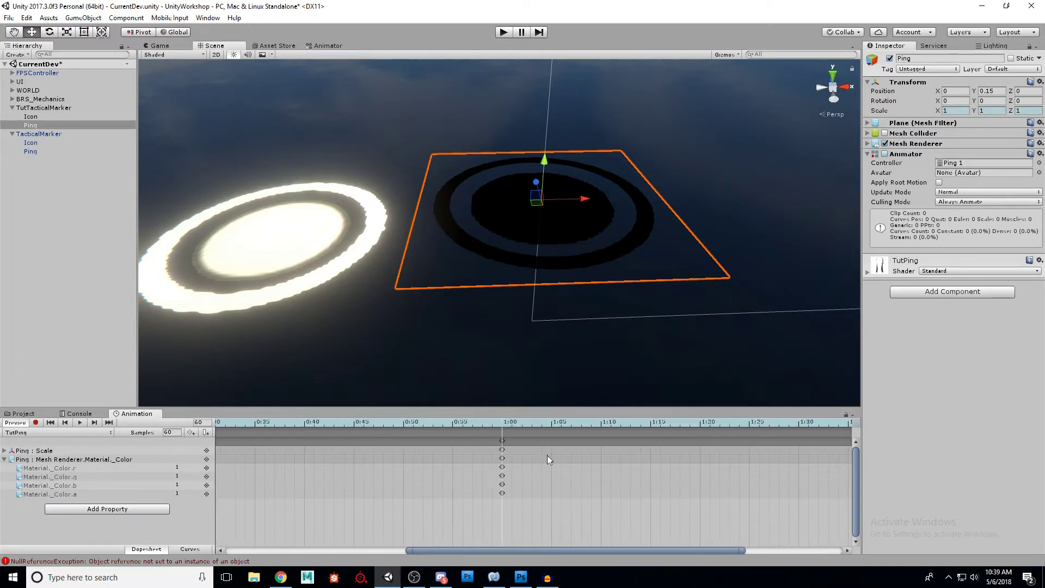
pyautogui.press('.')
pyautogui.click(275, 422)
pyautogui.moveTo(485, 550); pyautogui.dragTo(325, 521)
pyautogui.moveTo(597, 423); pyautogui.dragTo(232, 422)
# Expand the Ping plane's Scale property and set Scale.x to 2 at frame 111
pyautogui.click(89, 450)
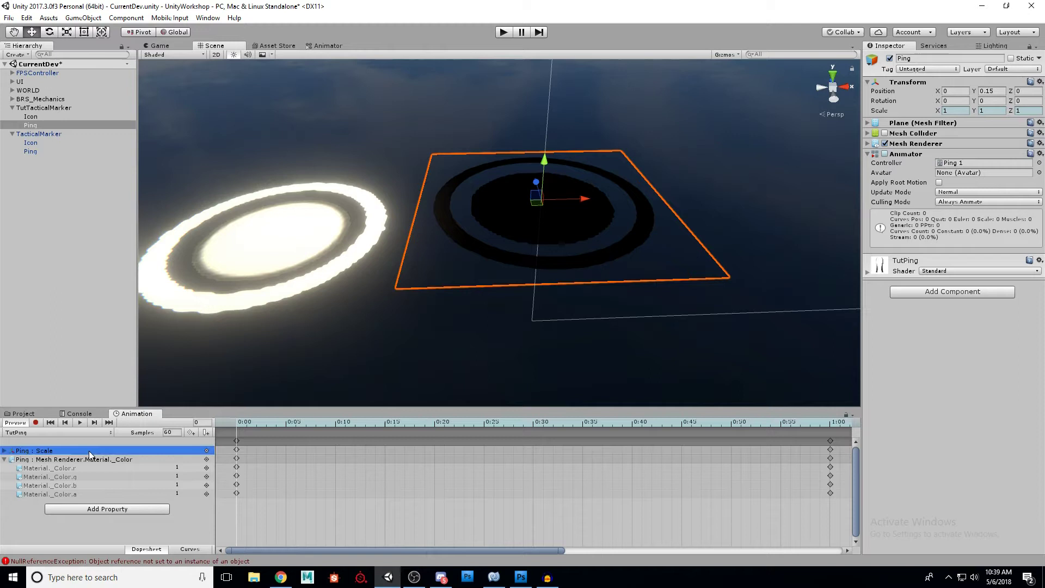
pyautogui.click(5, 451)
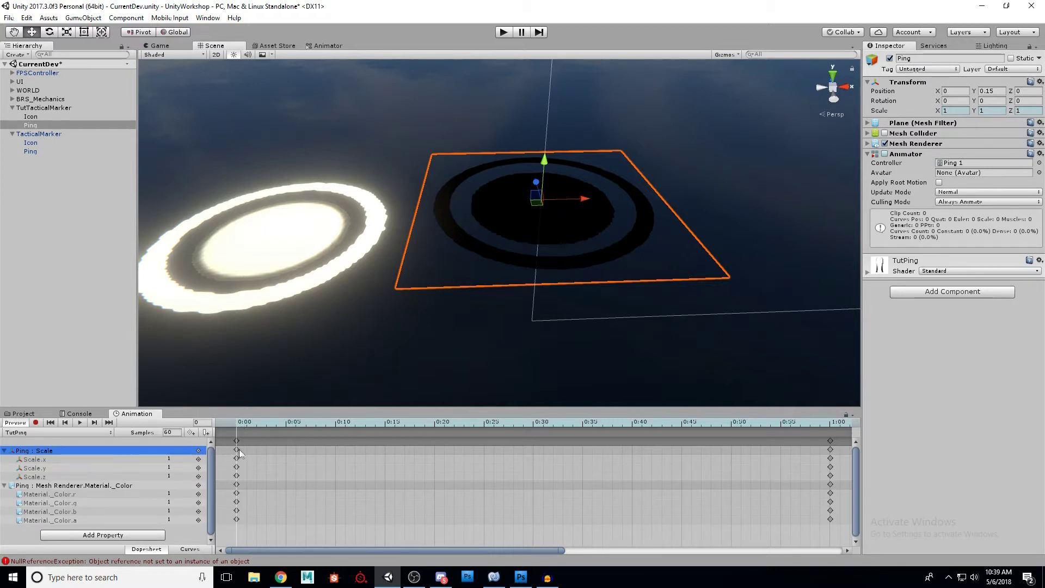
pyautogui.moveTo(315, 550); pyautogui.dragTo(605, 551)
pyautogui.click(829, 423)
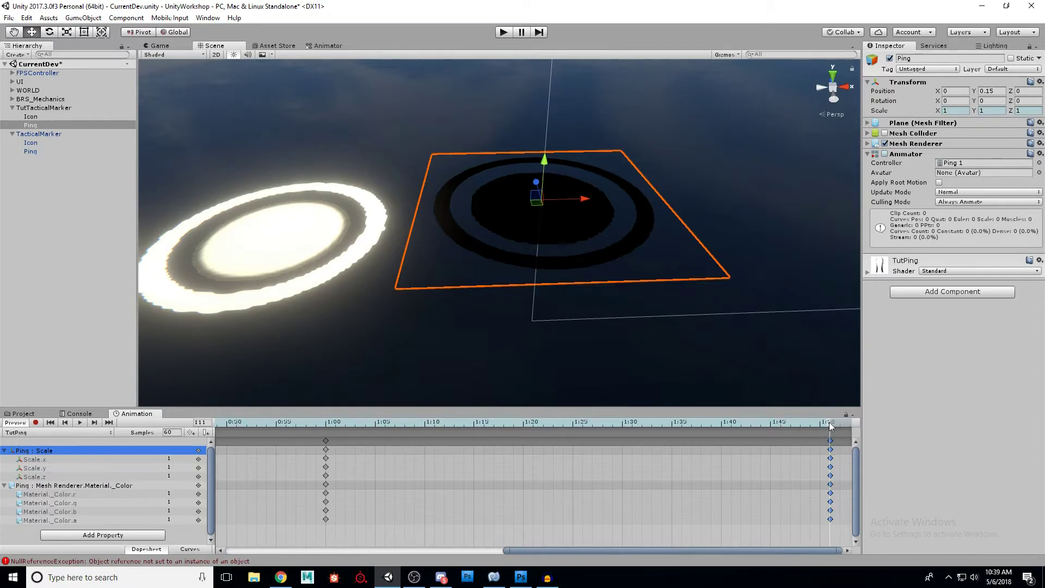
pyautogui.click(169, 460)
pyautogui.write('2')
pyautogui.press('Tab')
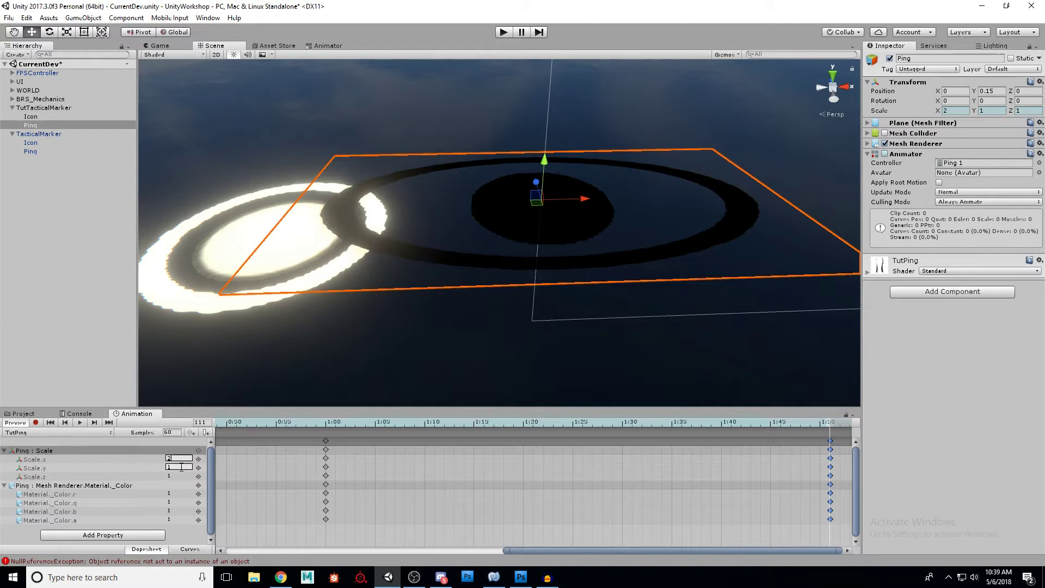
pyautogui.rightClick(206, 459)
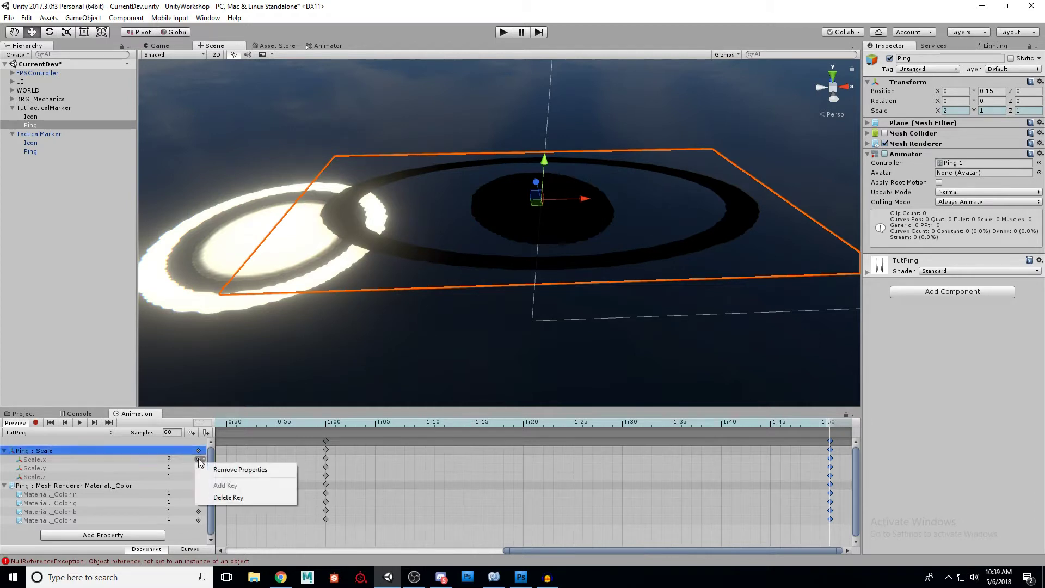
pyautogui.click(207, 471)
# Set Scale.z to 2 at frame 111 and compare the ping's size at frames 60 and 111
pyautogui.click(171, 477)
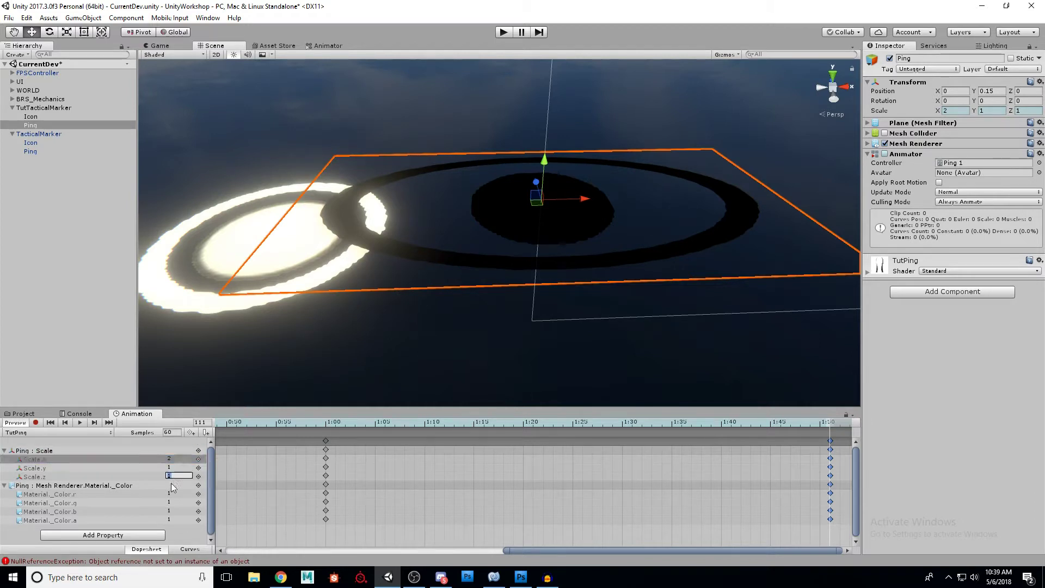
pyautogui.write('2')
pyautogui.rightClick(200, 481)
pyautogui.click(211, 471)
pyautogui.moveTo(795, 422); pyautogui.dragTo(324, 435)
pyautogui.moveTo(575, 548); pyautogui.dragTo(523, 551)
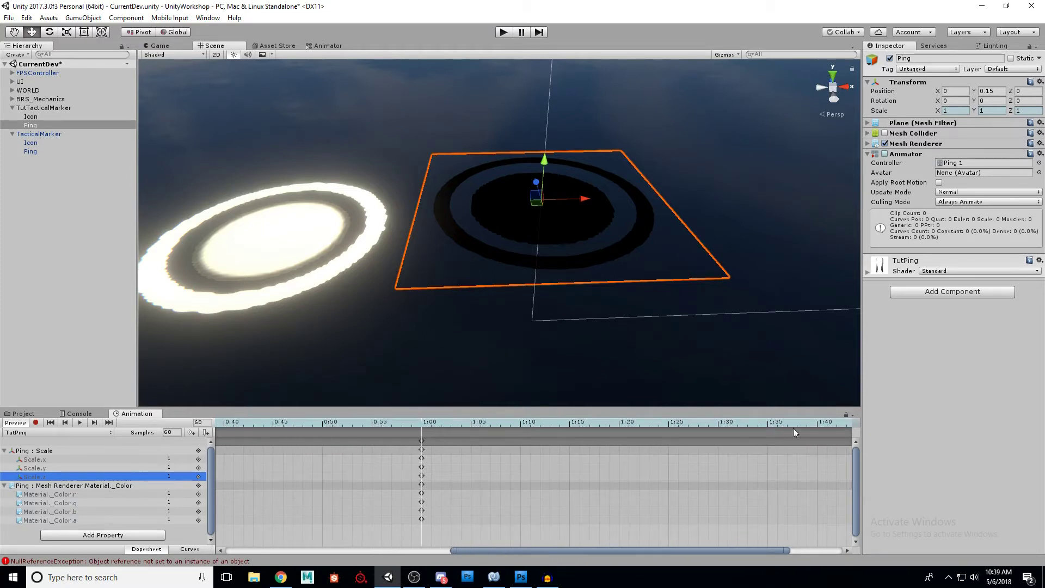
pyautogui.moveTo(751, 551); pyautogui.dragTo(804, 550)
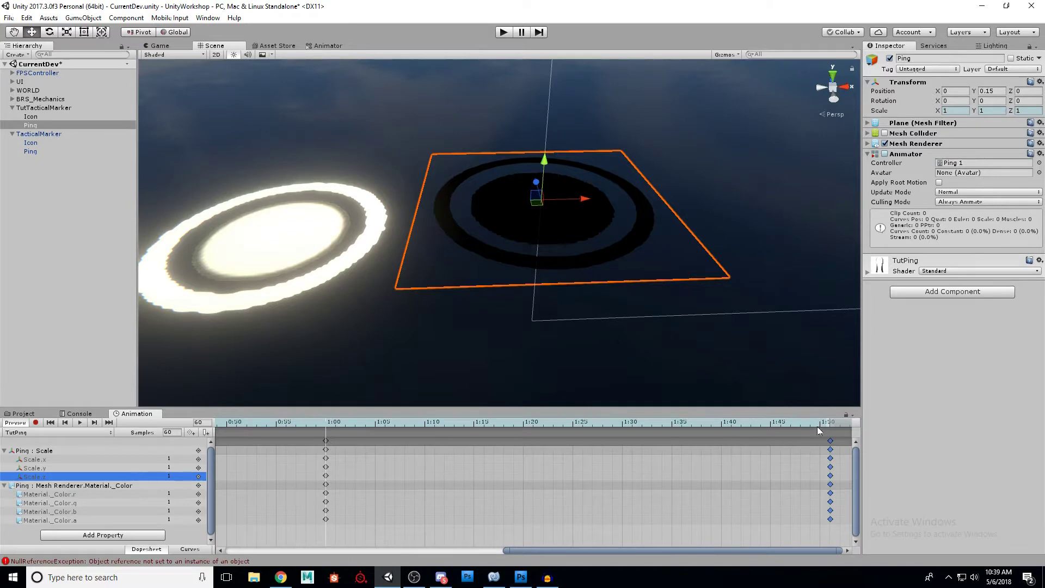
pyautogui.moveTo(817, 426); pyautogui.dragTo(831, 426)
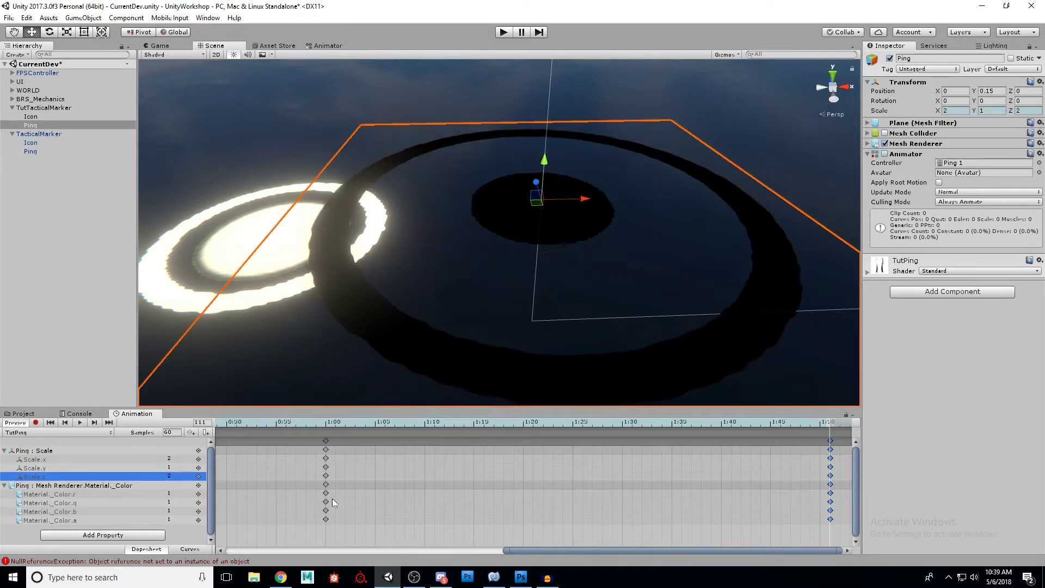
# Set the Material._Color alpha channel to 0 at frame 111
pyautogui.click(175, 519)
pyautogui.write('0')
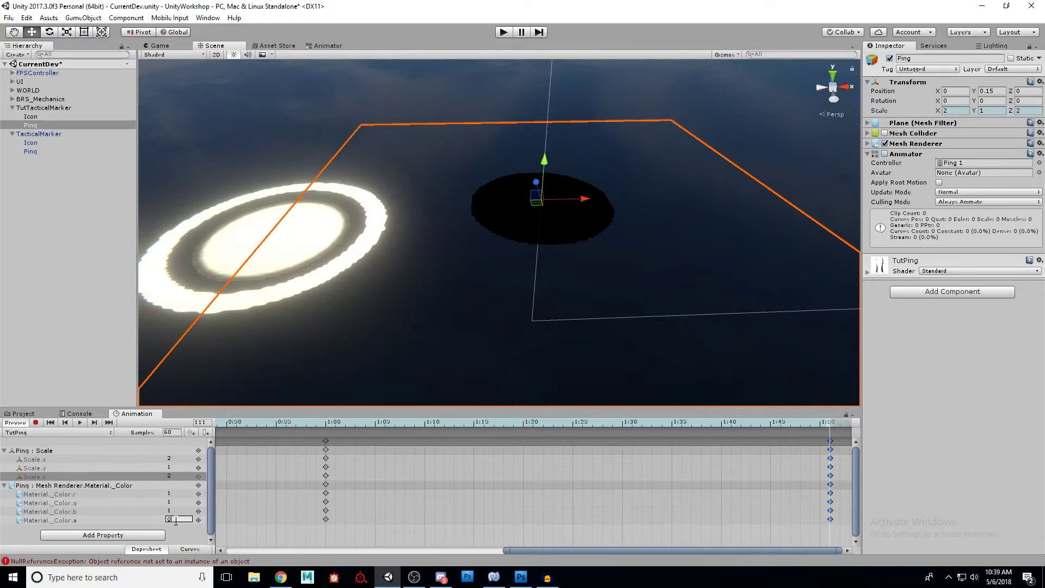
pyautogui.rightClick(201, 524)
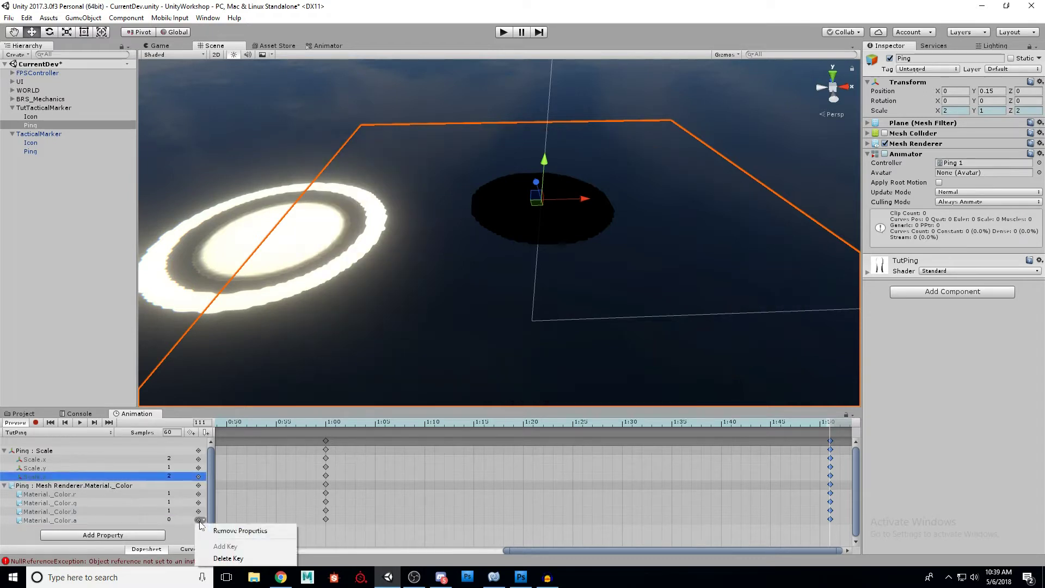
pyautogui.click(864, 392)
pyautogui.moveTo(819, 422)
pyautogui.mouseDown()
pyautogui.moveTo(328, 430)
pyautogui.moveTo(833, 428)
pyautogui.mouseUp()
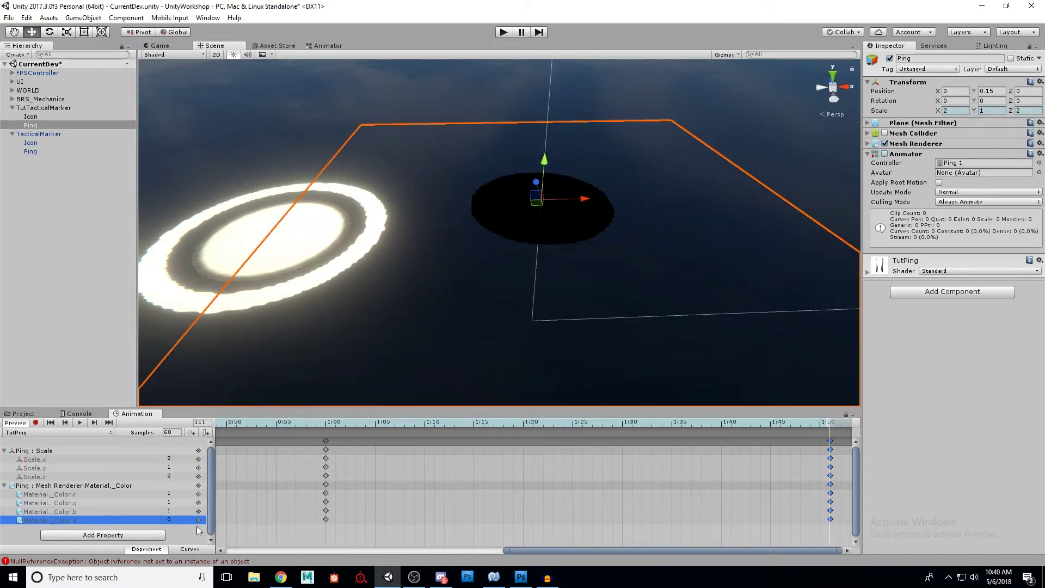
# Set the red, green and blue channels of Material._Color to 0 at frame 111
pyautogui.click(179, 493)
pyautogui.click(175, 491)
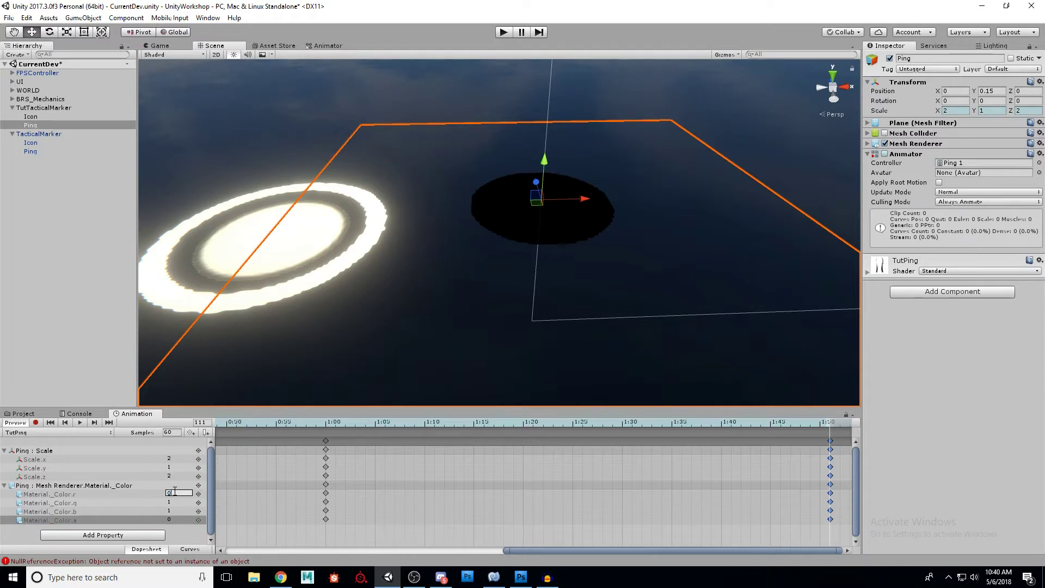
pyautogui.rightClick(199, 494)
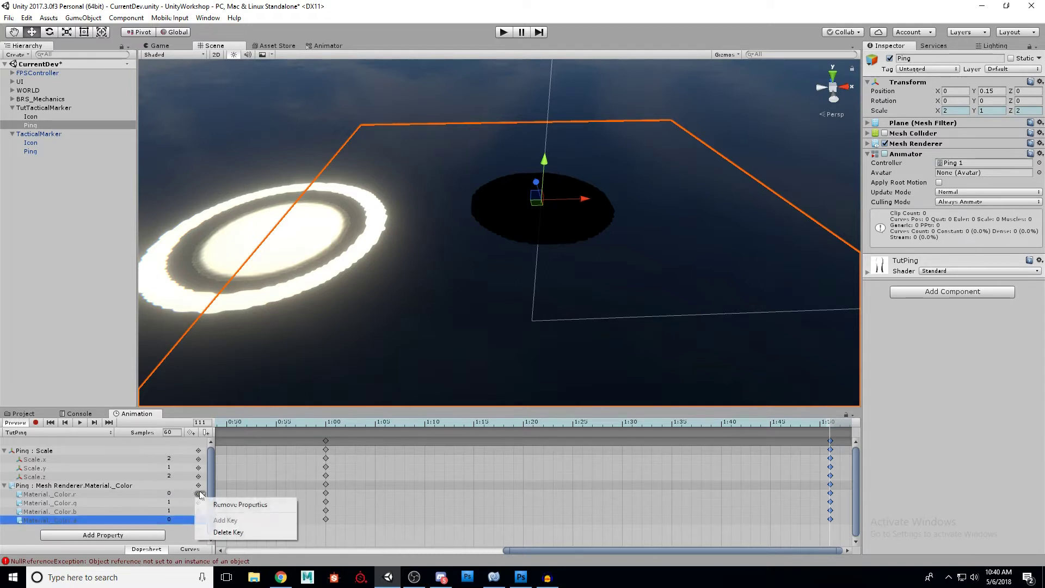
pyautogui.click(198, 496)
pyautogui.click(185, 501)
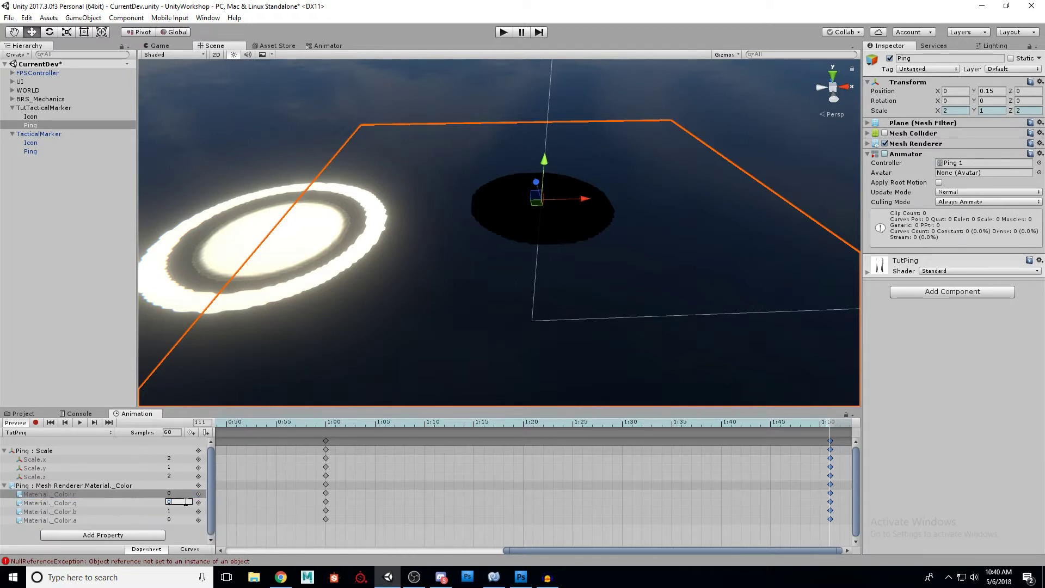
pyautogui.rightClick(198, 501)
pyautogui.click(184, 504)
pyautogui.click(180, 510)
pyautogui.rightClick(199, 510)
pyautogui.click(209, 485)
# Scrub through the TutPing timeline to examine how the ping behaves between its start, middle and end keyframes
pyautogui.moveTo(826, 425); pyautogui.dragTo(278, 451)
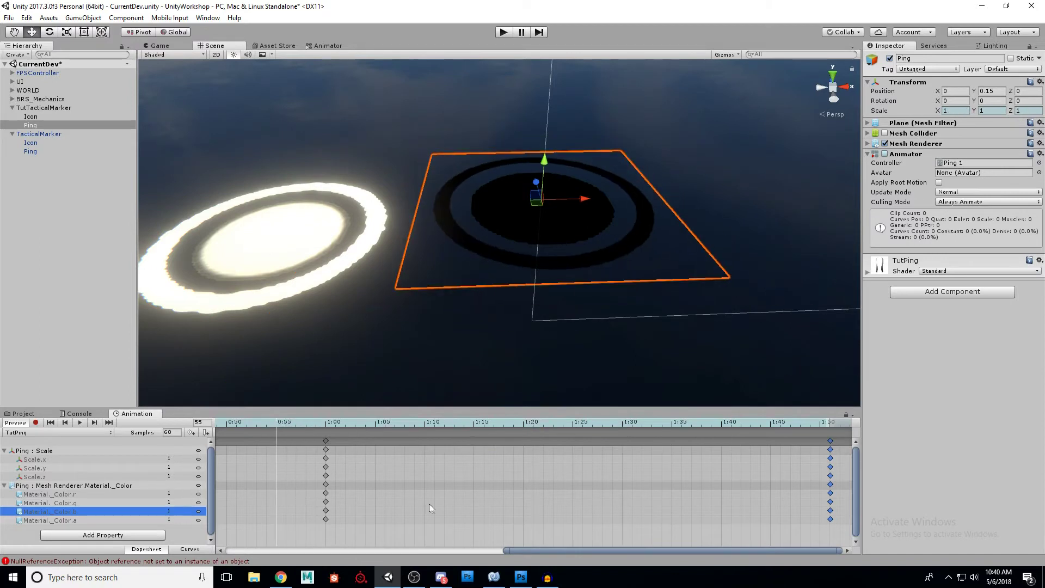
pyautogui.moveTo(561, 550); pyautogui.dragTo(280, 545)
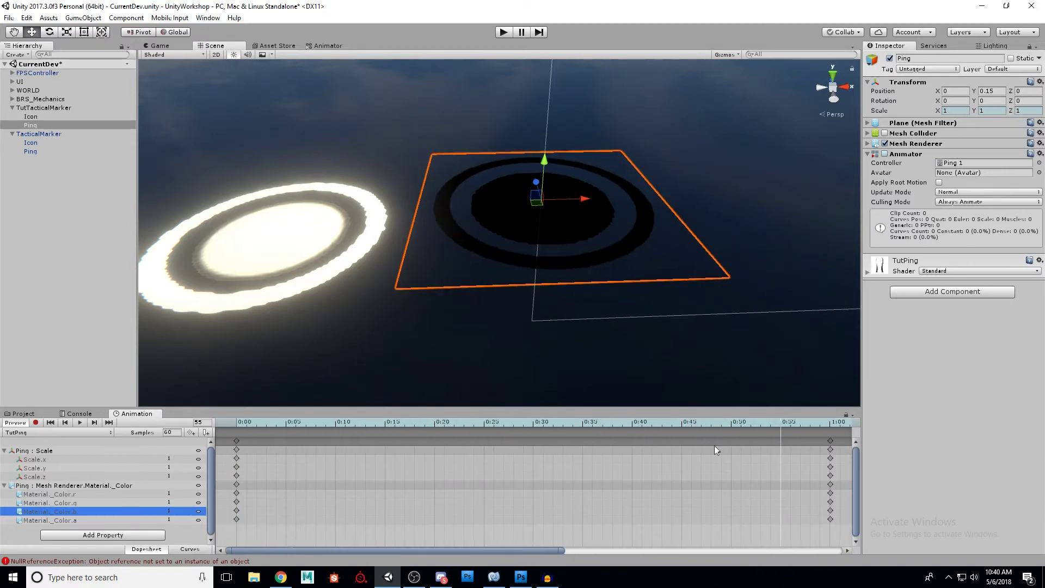
pyautogui.moveTo(755, 423); pyautogui.dragTo(229, 428)
pyautogui.moveTo(320, 421); pyautogui.dragTo(829, 424)
pyautogui.moveTo(532, 549); pyautogui.dragTo(811, 547)
pyautogui.moveTo(734, 423); pyautogui.dragTo(327, 430)
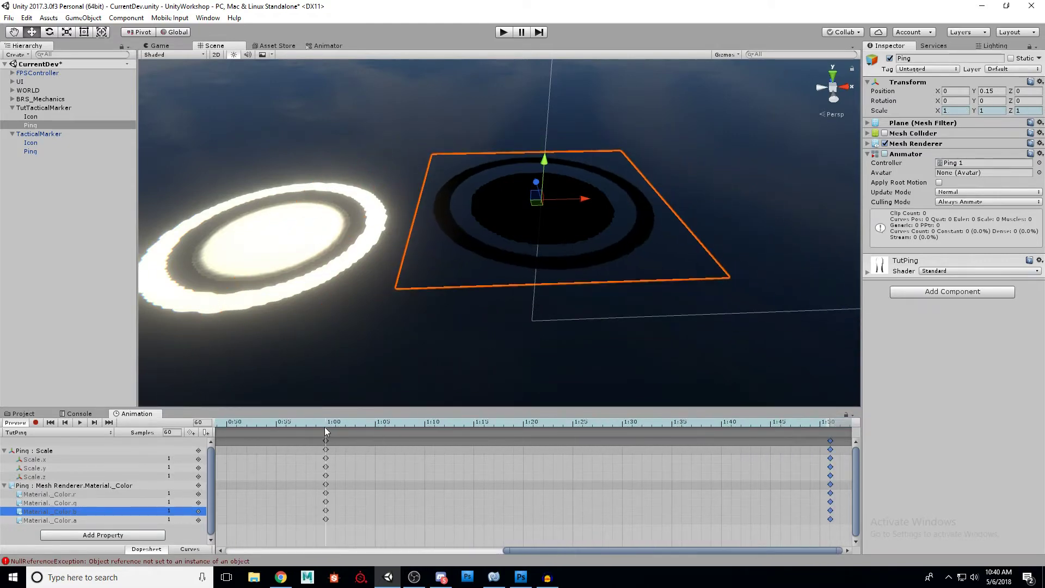
pyautogui.moveTo(554, 551); pyautogui.dragTo(379, 547)
pyautogui.moveTo(445, 551); pyautogui.dragTo(474, 551)
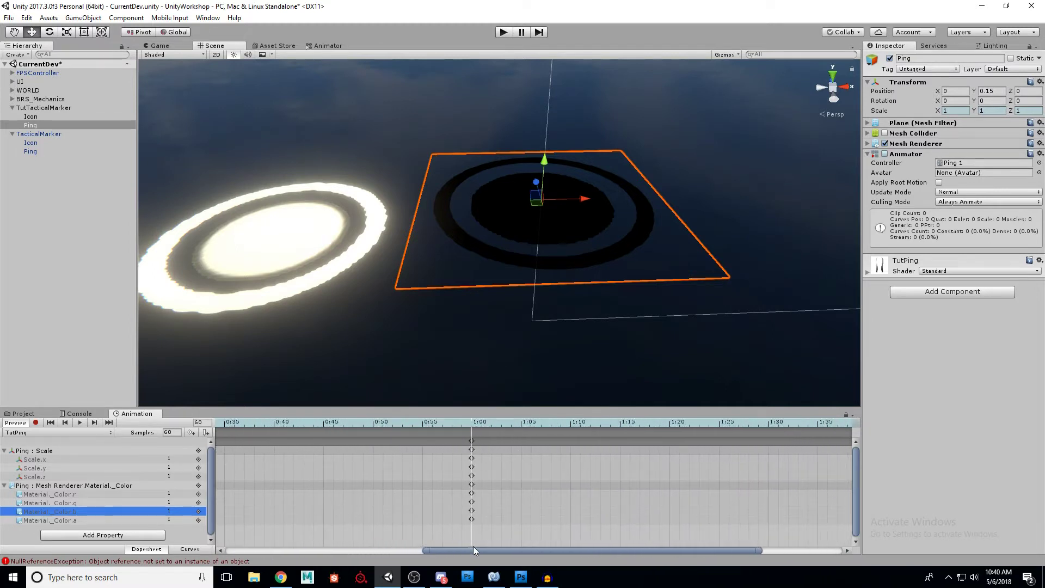
# Delete the Scale.x, Scale.y and Scale.z keyframes at frame 60 of the TutPing clip
pyautogui.click(472, 458)
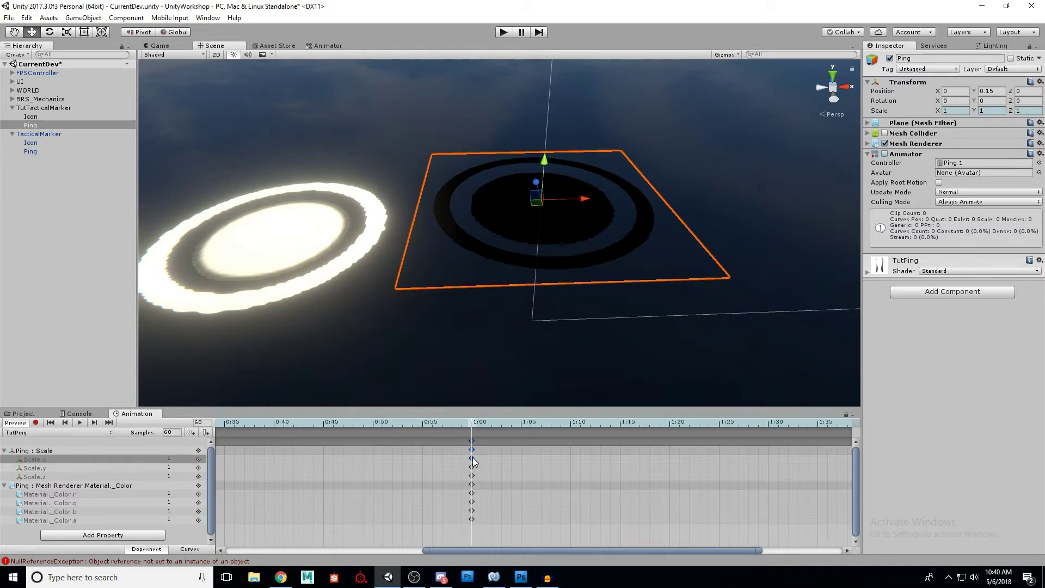
pyautogui.press('Delete')
pyautogui.moveTo(473, 425)
pyautogui.mouseDown()
pyautogui.moveTo(374, 423)
pyautogui.moveTo(472, 427)
pyautogui.mouseUp()
pyautogui.click(472, 450)
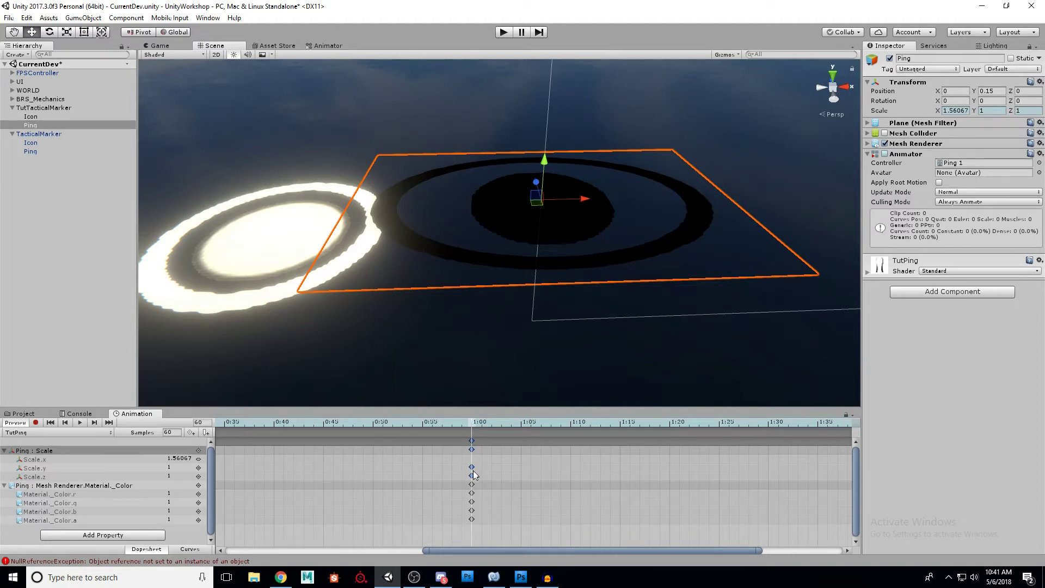
pyautogui.press('Delete')
# Scrub the TutPing timeline from the start to the final keyframe to check the ping's scaling and fade
pyautogui.moveTo(472, 427); pyautogui.dragTo(740, 419)
pyautogui.click(471, 423)
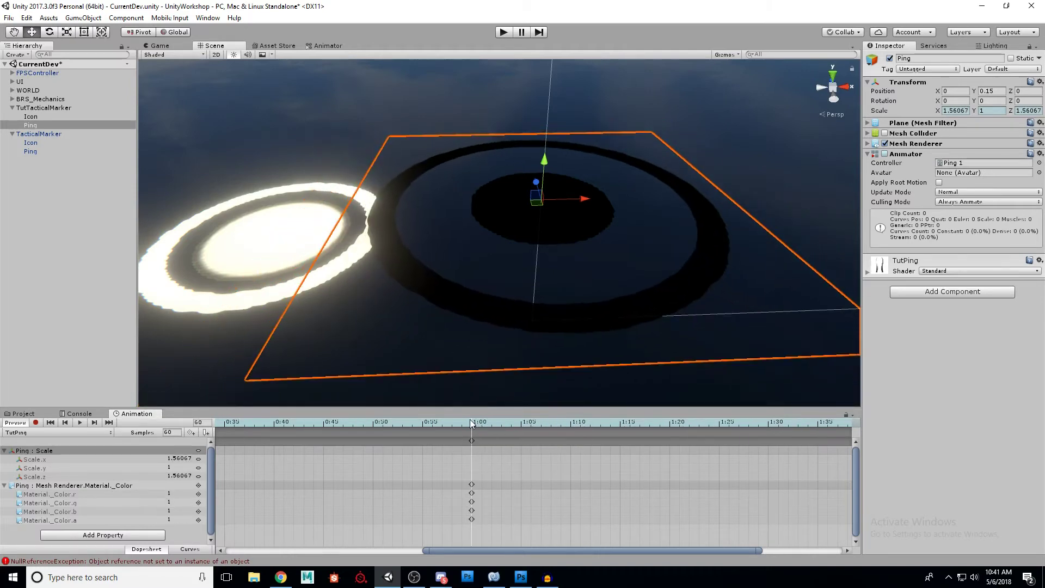
pyautogui.moveTo(472, 550); pyautogui.dragTo(274, 547)
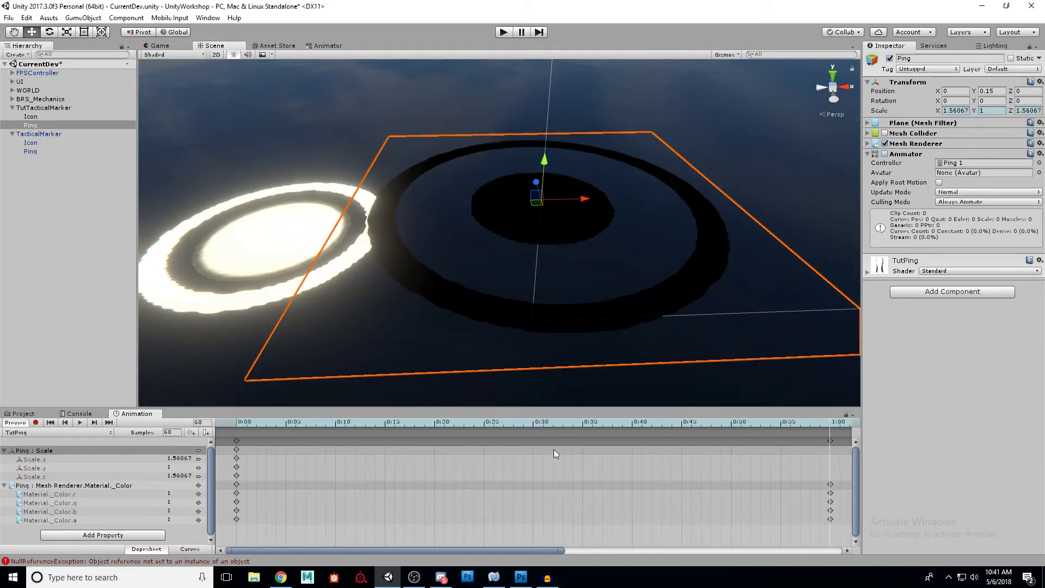
pyautogui.moveTo(572, 422); pyautogui.dragTo(848, 425)
pyautogui.moveTo(515, 551); pyautogui.dragTo(770, 532)
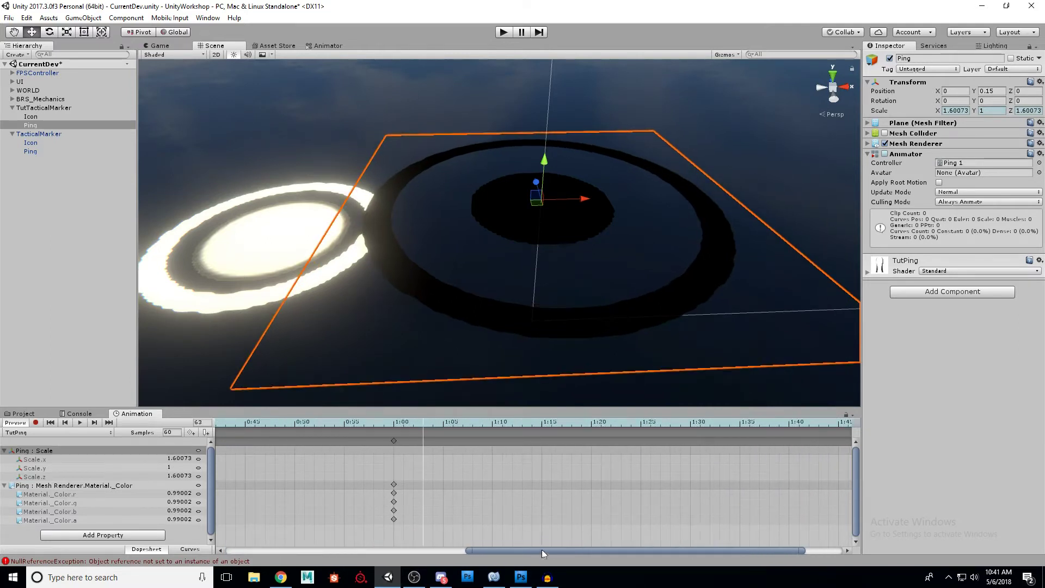
pyautogui.moveTo(541, 550); pyautogui.dragTo(572, 550)
pyautogui.moveTo(367, 425); pyautogui.dragTo(217, 422)
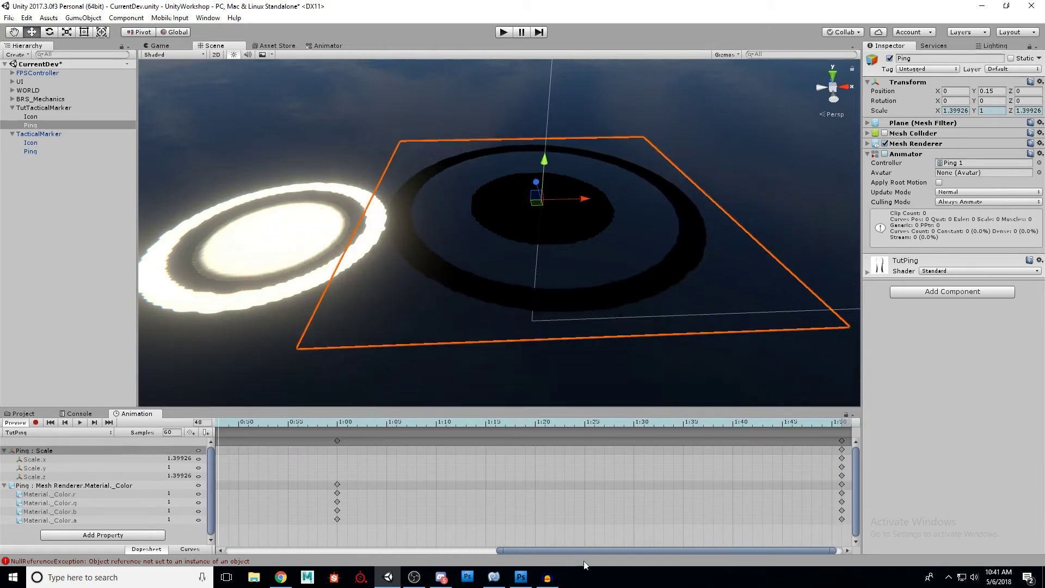
pyautogui.moveTo(567, 549); pyautogui.dragTo(274, 551)
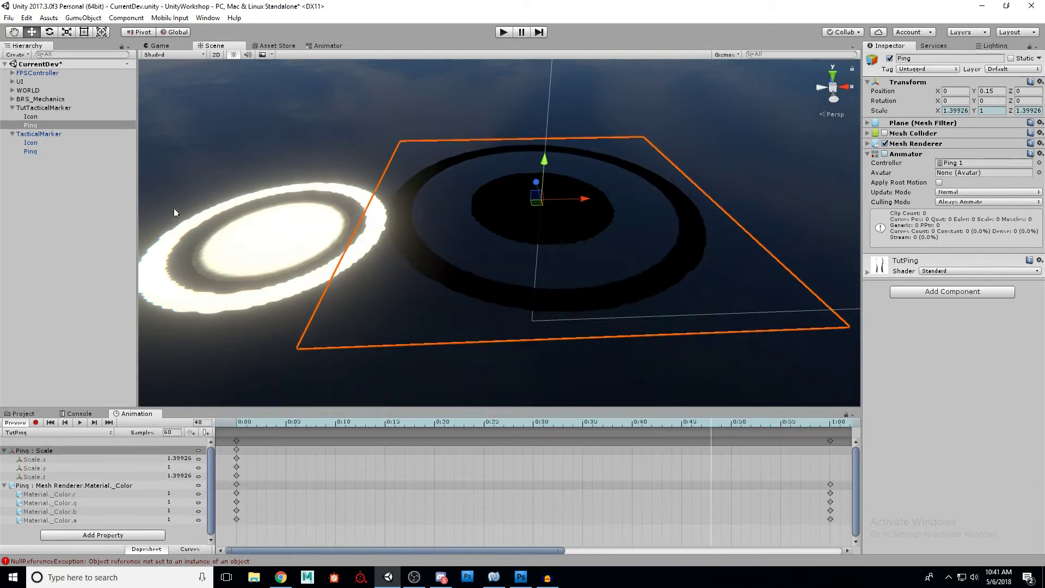
# Preview the TacticalPing clip on the Ping object under TacticalMarker for reference
pyautogui.click(30, 152)
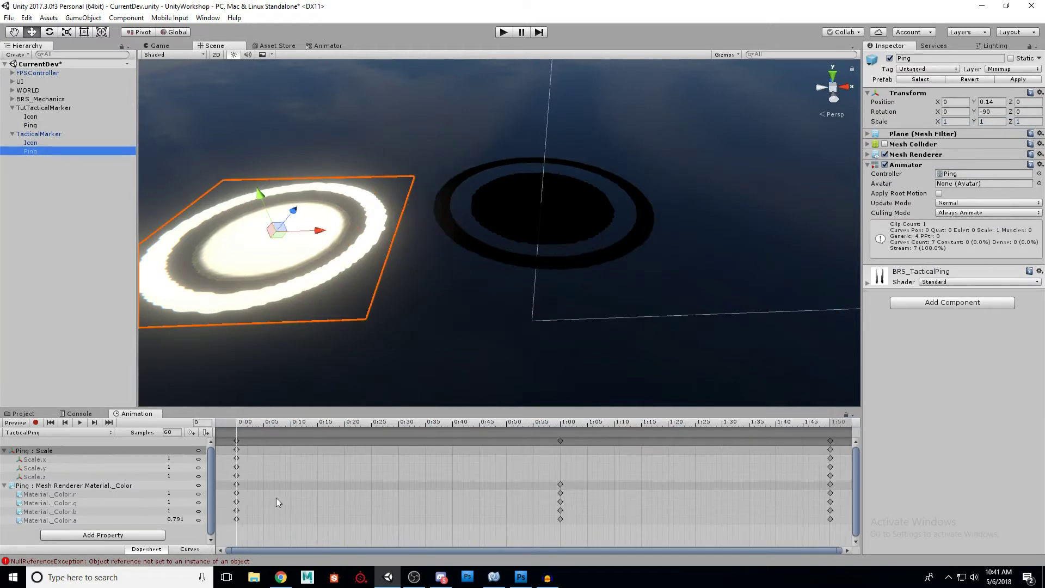
pyautogui.moveTo(239, 422); pyautogui.dragTo(115, 429)
pyautogui.click(78, 423)
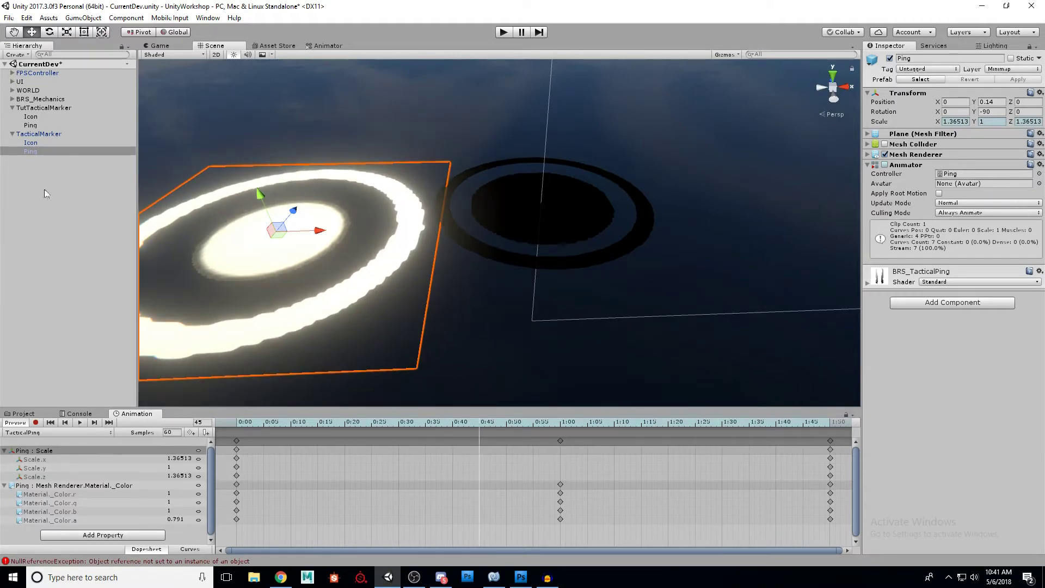
# Play the TutPing clip on the Ping under TutTacticalMarker, stop it and rewind to frame 0
pyautogui.click(32, 126)
pyautogui.click(80, 422)
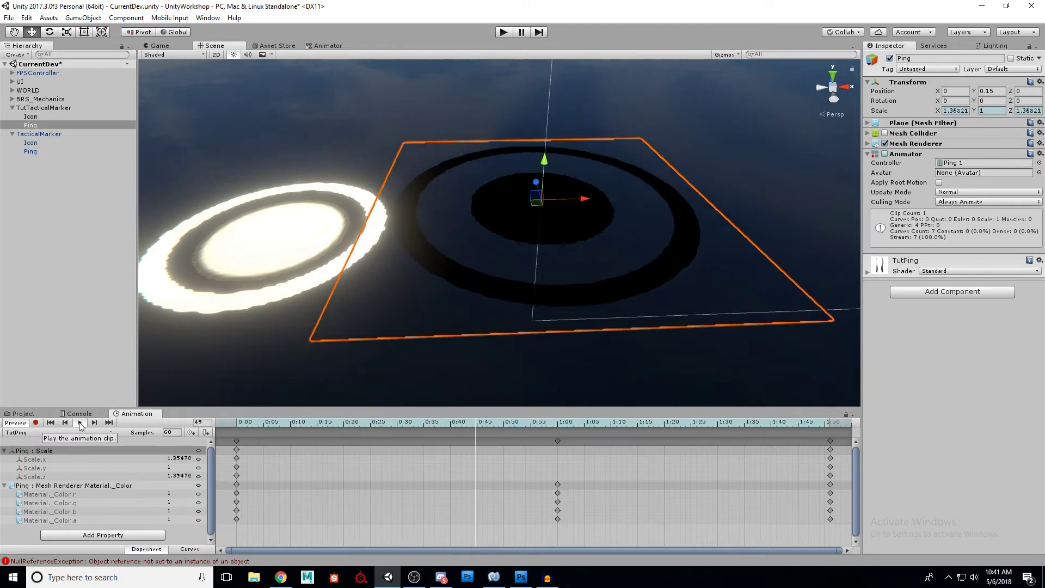
pyautogui.click(80, 423)
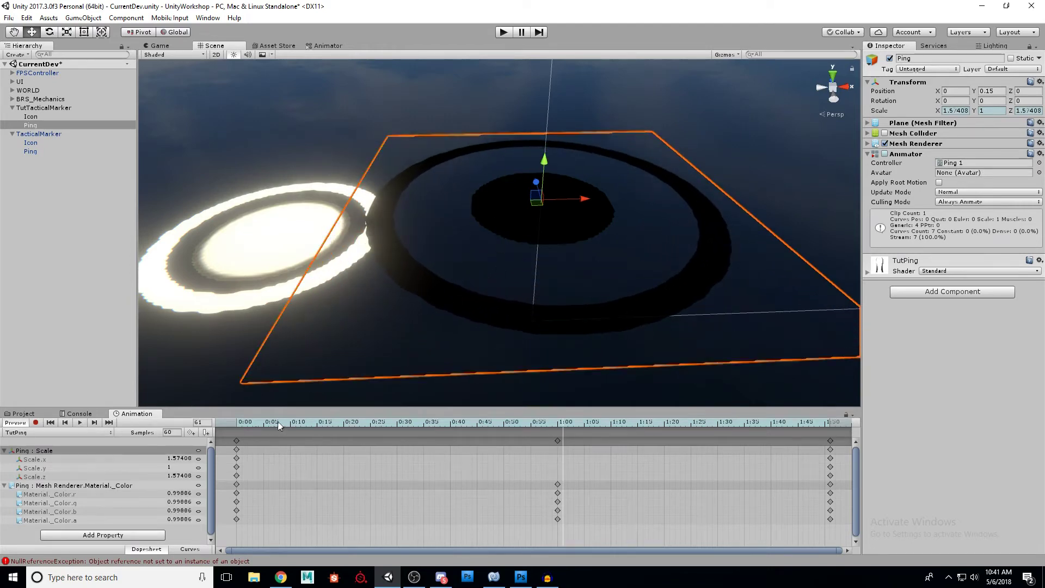
pyautogui.moveTo(277, 422); pyautogui.dragTo(174, 408)
pyautogui.keyDown('alt'); pyautogui.moveTo(376, 265); pyautogui.dragTo(210, 168, button='right'); pyautogui.keyUp('alt')
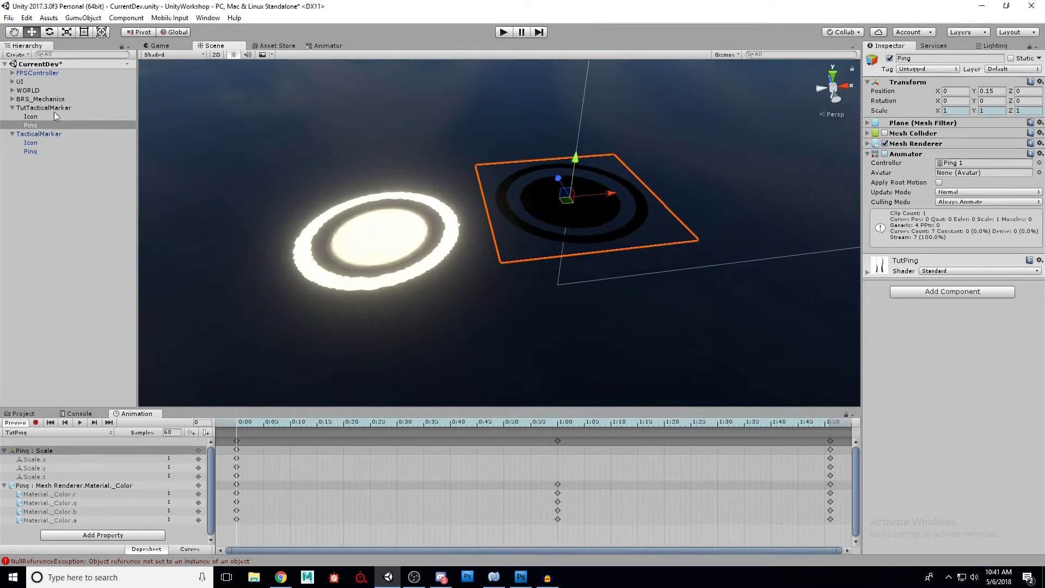
# Save TutTacticalMarker as a prefab in the ShrinkingCircle Prefabs folder
pyautogui.click(54, 108)
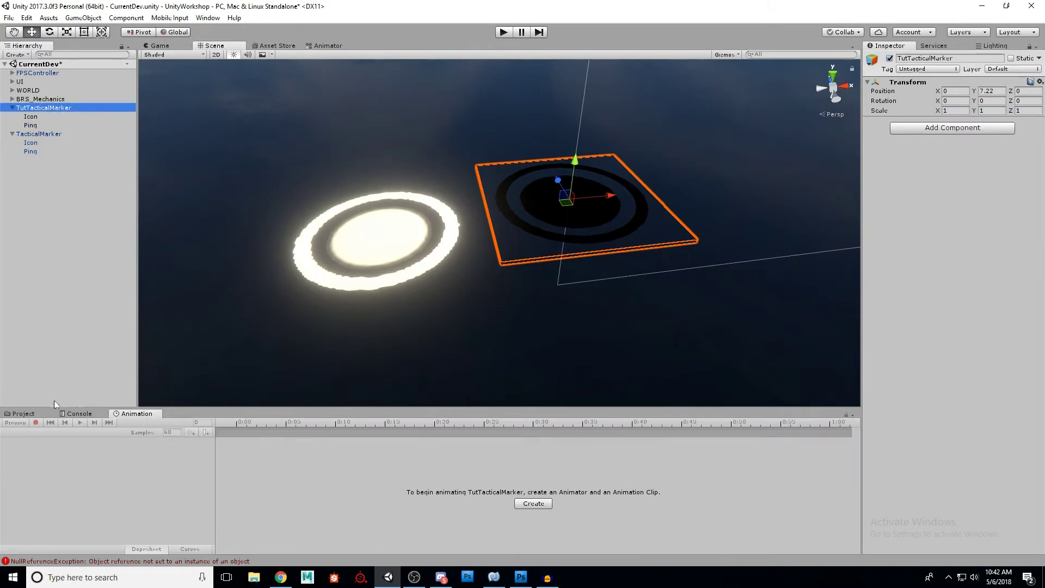
pyautogui.click(23, 414)
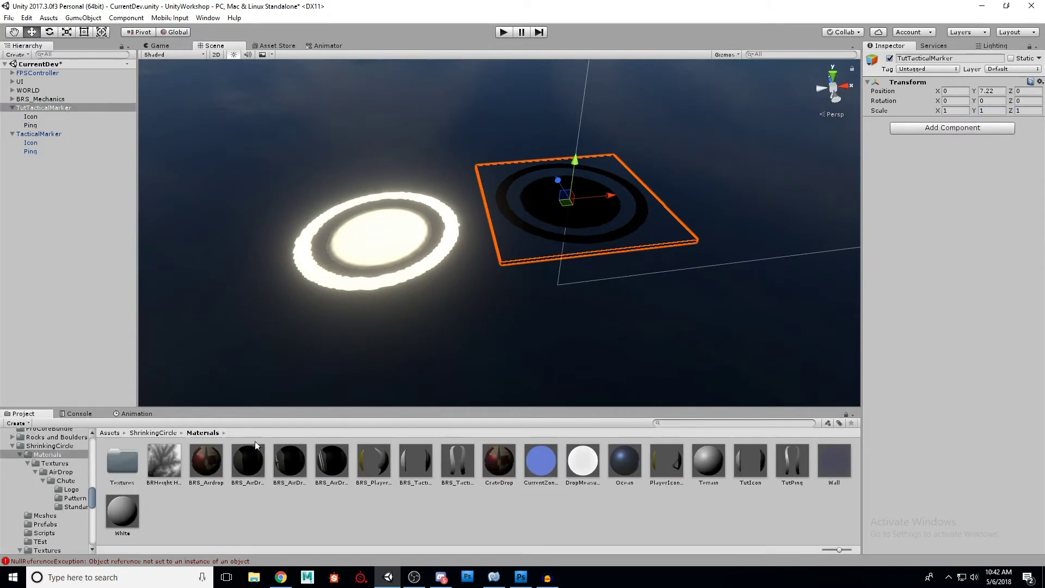
pyautogui.click(184, 435)
pyautogui.doubleClick(217, 460)
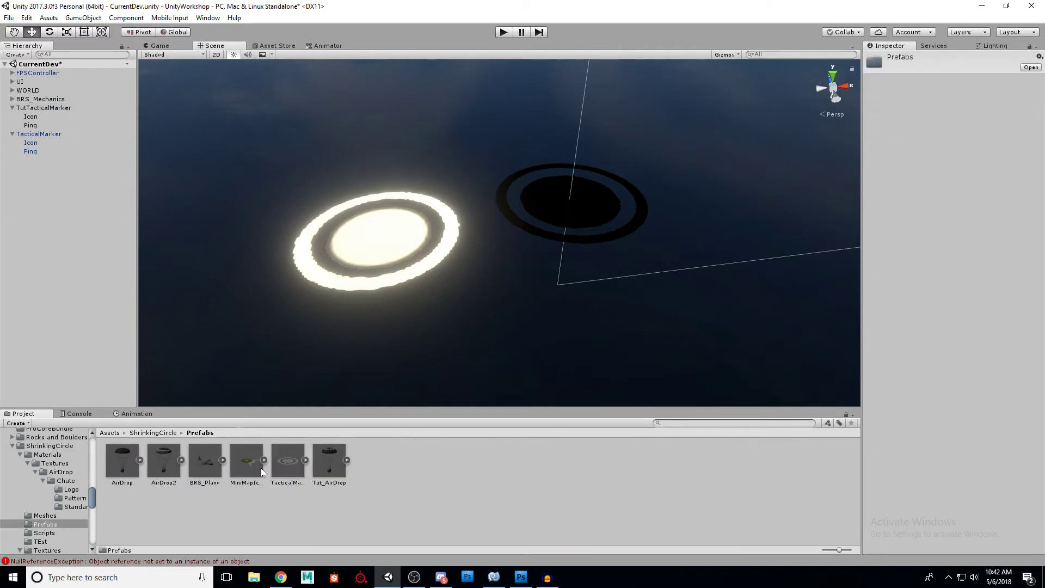
pyautogui.moveTo(41, 107); pyautogui.dragTo(484, 468)
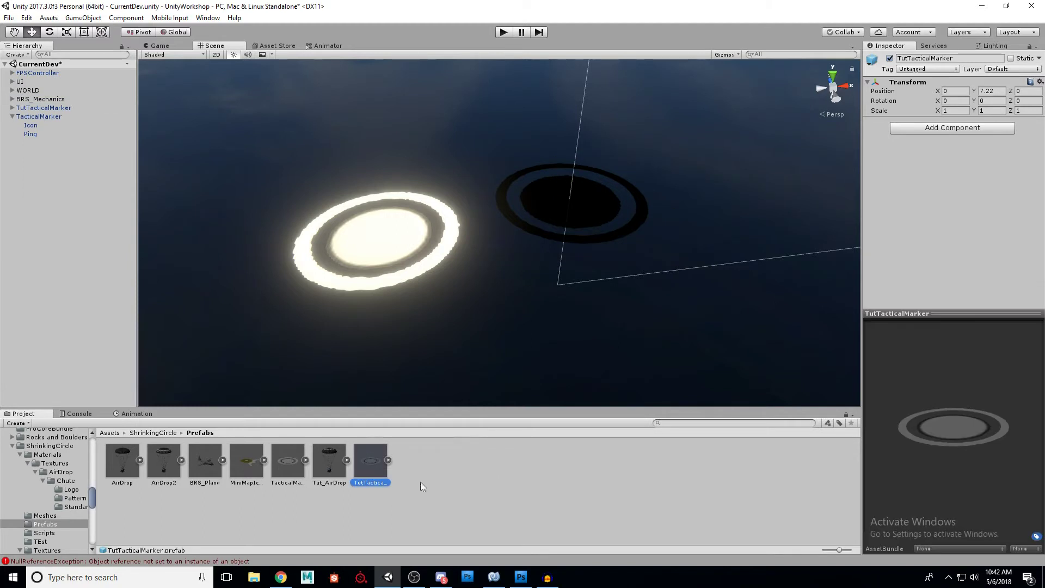
# Compare the previews and settings of the TutTacticalMarker and TacticalMarker prefabs
pyautogui.moveTo(936, 440); pyautogui.dragTo(934, 495)
pyautogui.click(288, 461)
pyautogui.moveTo(971, 430); pyautogui.dragTo(964, 478)
pyautogui.click(375, 465)
pyautogui.click(305, 467)
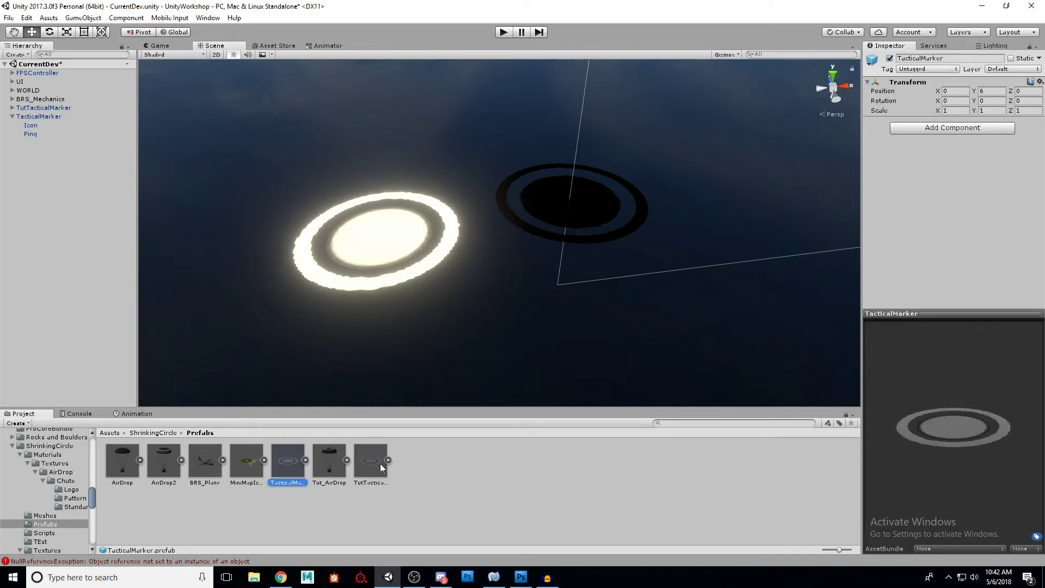
pyautogui.click(374, 463)
pyautogui.click(283, 464)
pyautogui.click(361, 469)
pyautogui.click(479, 465)
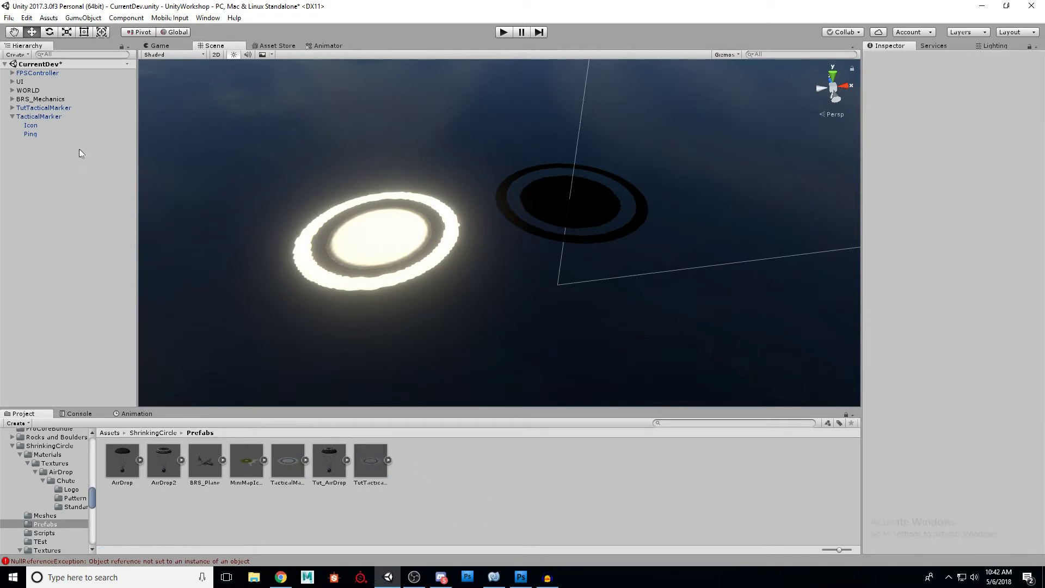
# Delete the TacticalMarker and TutTacticalMarker objects from the scene
pyautogui.click(11, 117)
pyautogui.click(38, 117)
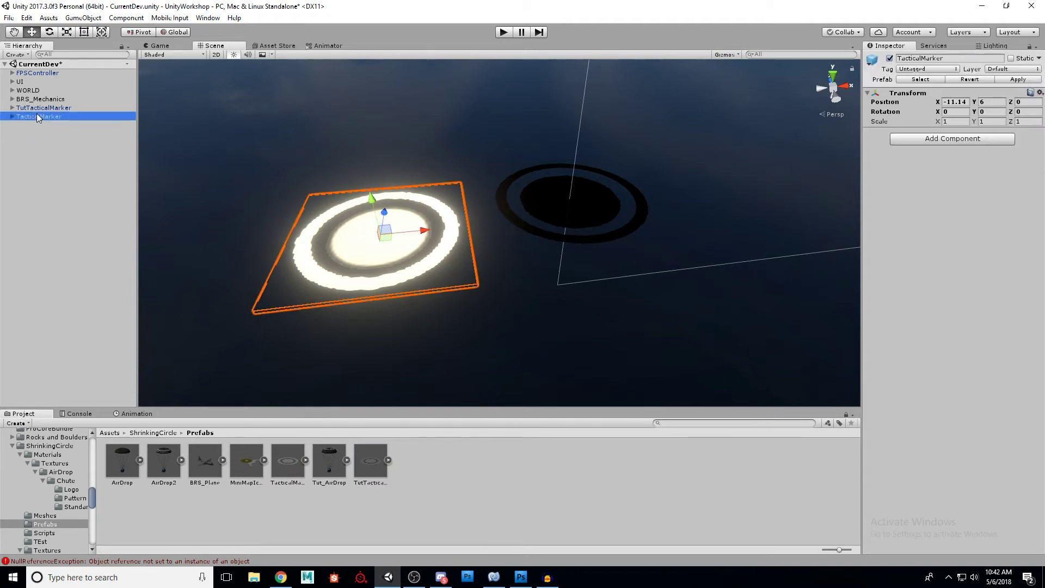
pyautogui.press('Delete')
pyautogui.click(37, 107)
pyautogui.press('Delete')
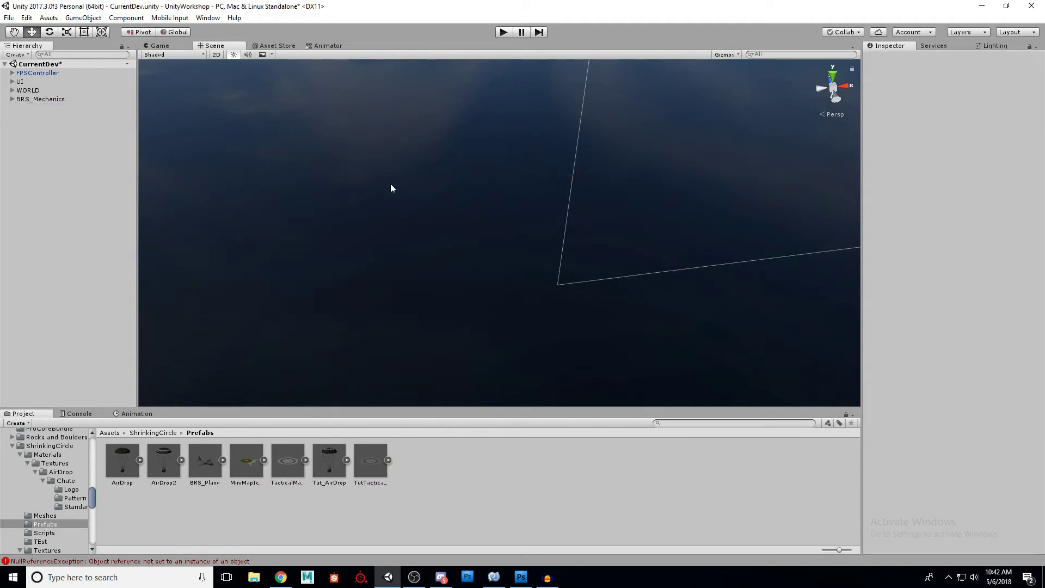
# Frame the FPSController in the scene and look around it on the terrain
pyautogui.click(49, 75)
pyautogui.press('f')
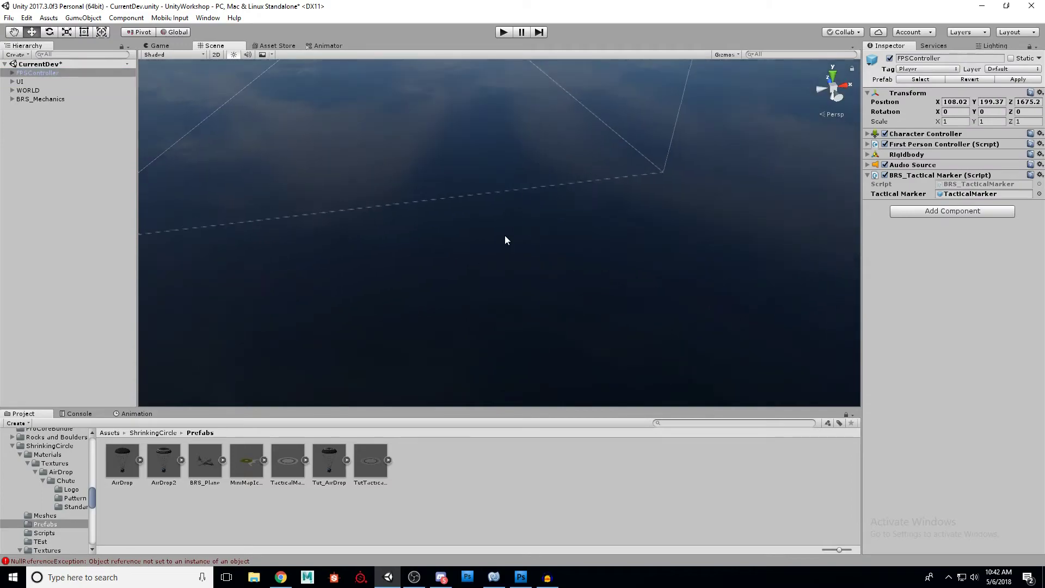
pyautogui.moveTo(504, 235); pyautogui.dragTo(676, 212, button='right')
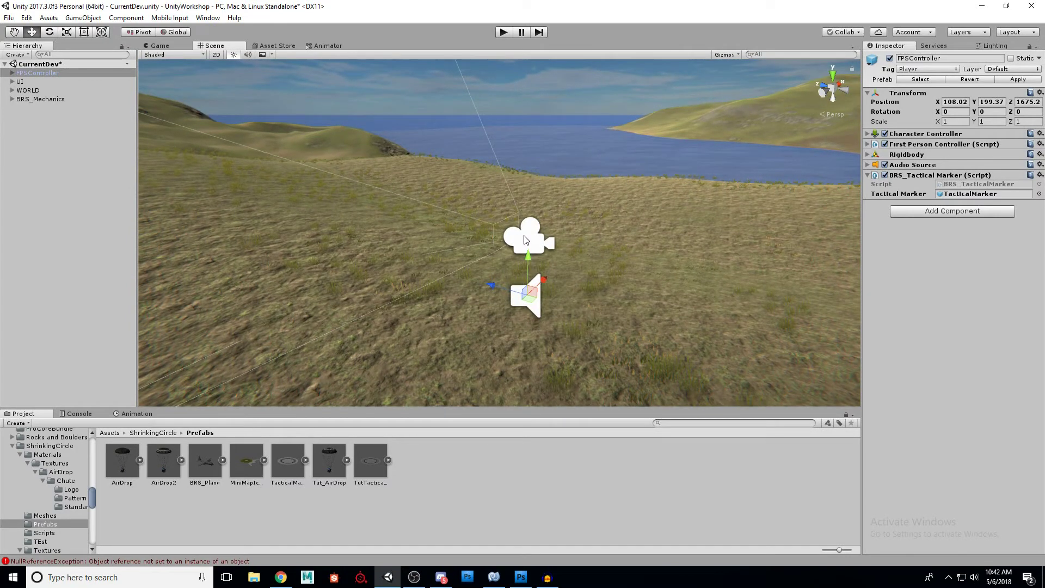
pyautogui.moveTo(564, 240); pyautogui.dragTo(500, 254, button='right')
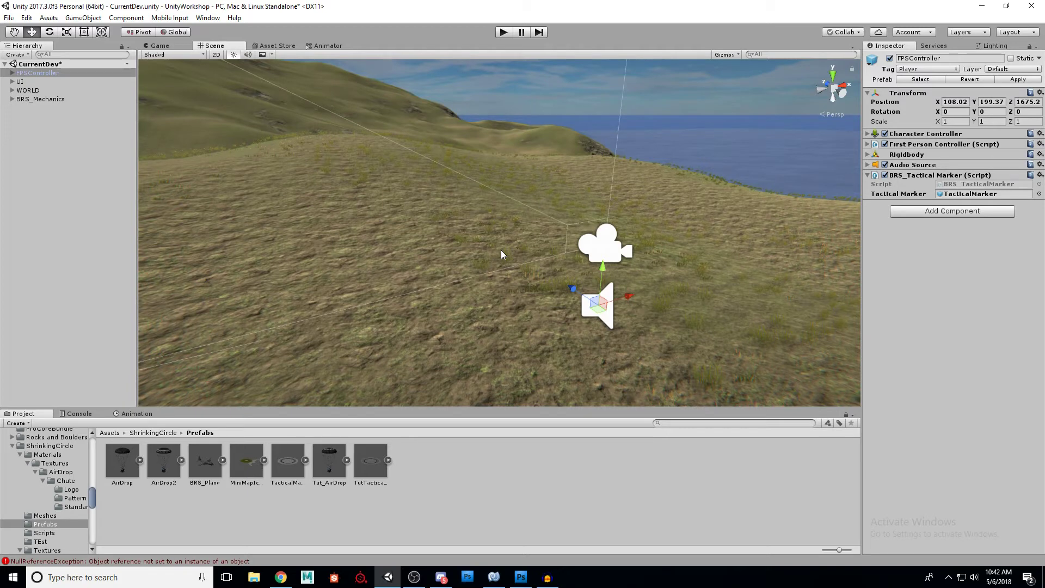
pyautogui.moveTo(501, 250); pyautogui.dragTo(522, 248, button='right')
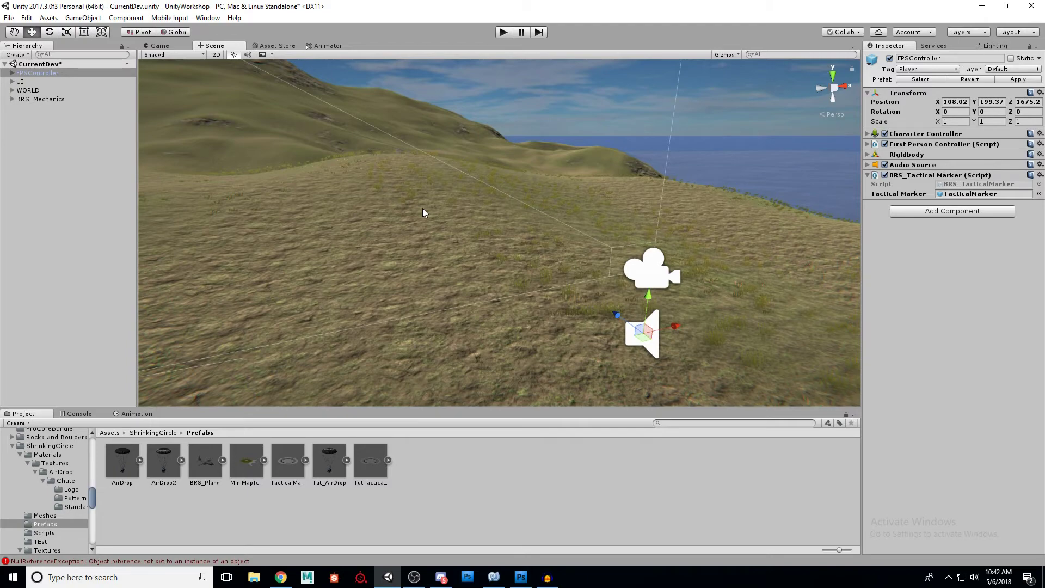
pyautogui.moveTo(425, 214); pyautogui.dragTo(305, 272, button='right')
# Inspect the BRS_TacticalMarker script in the ShrinkingCircle Scripts folder
pyautogui.click(163, 433)
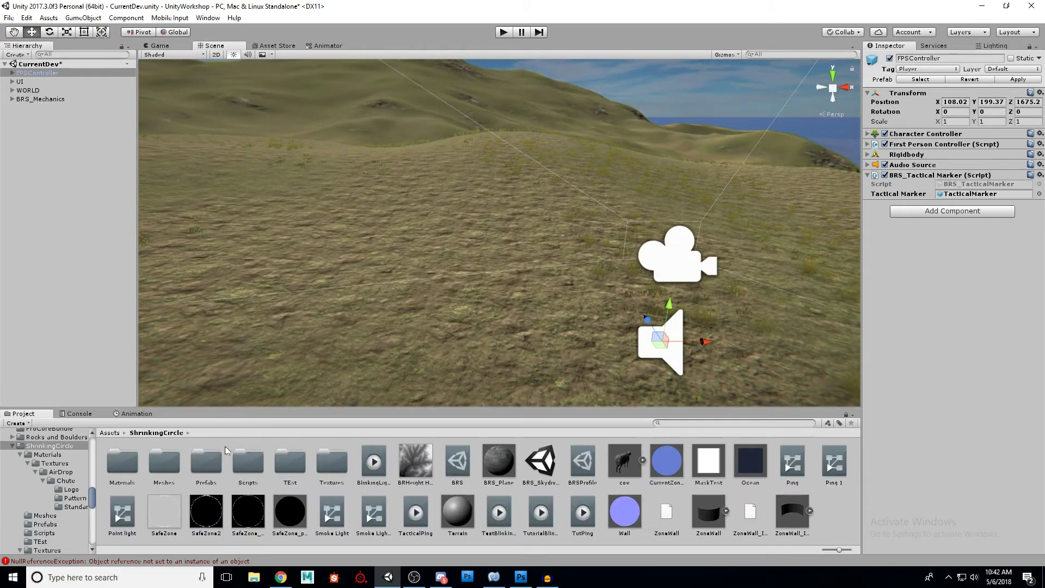
pyautogui.doubleClick(248, 461)
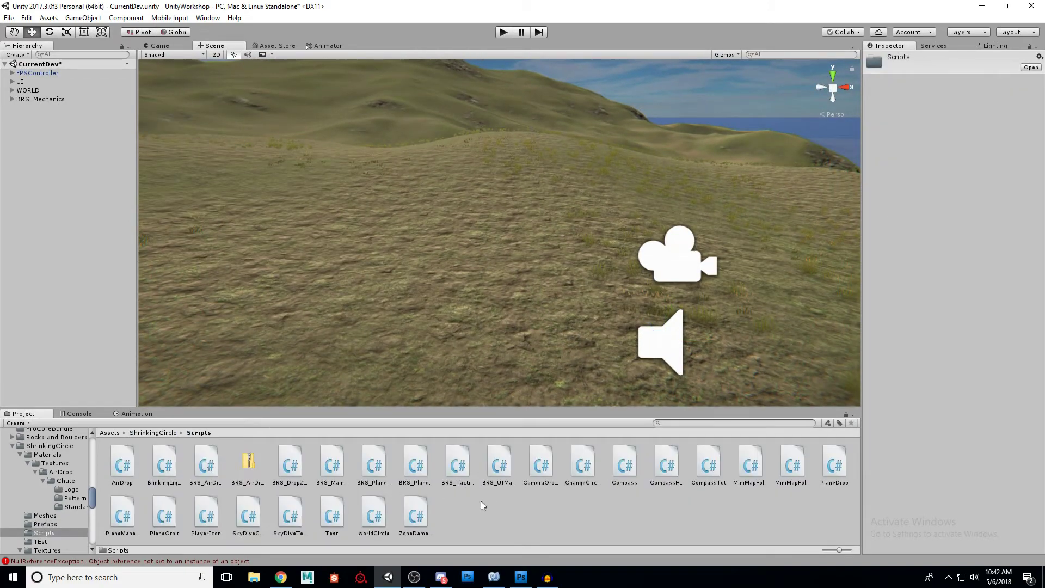
pyautogui.click(467, 468)
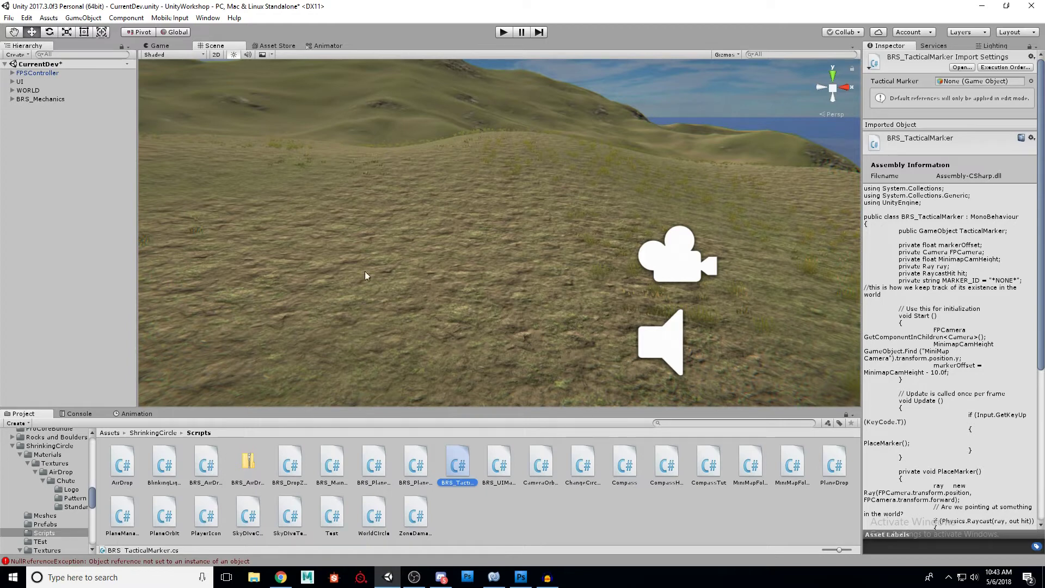
# Examine the FPSController's components and its FirstPersonCharacter camera child
pyautogui.click(37, 73)
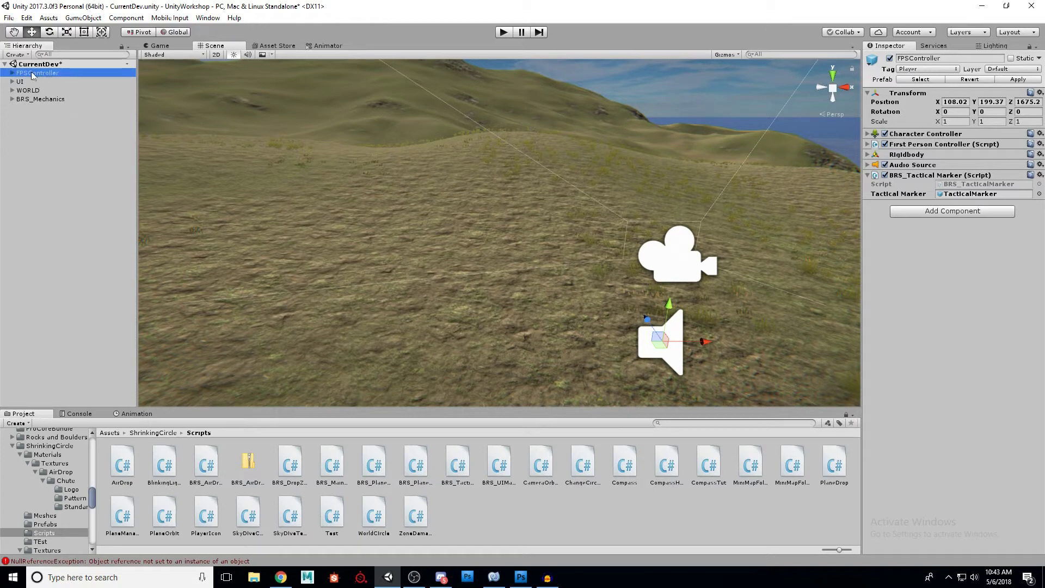
pyautogui.click(12, 73)
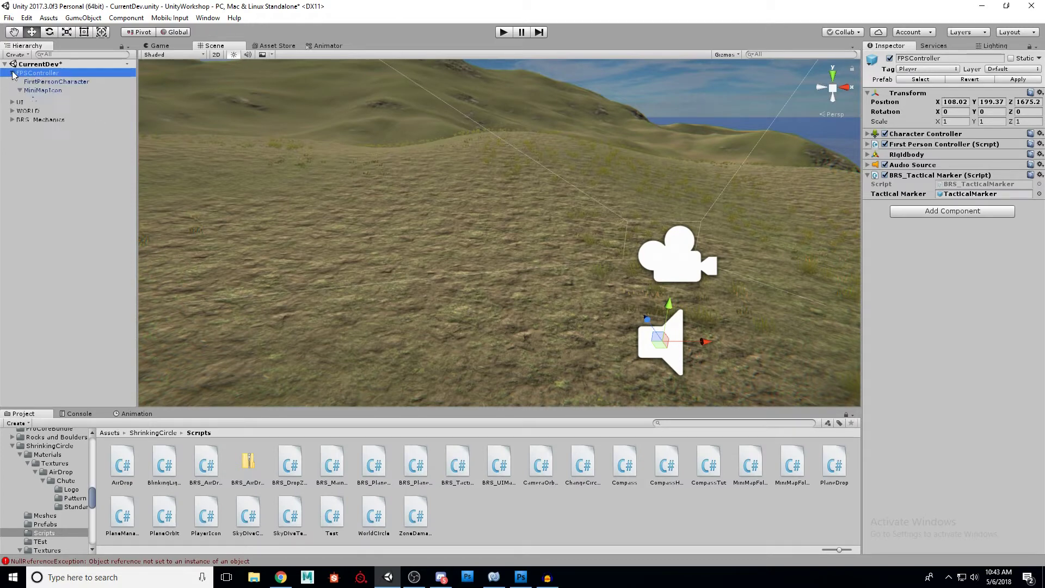
pyautogui.click(89, 83)
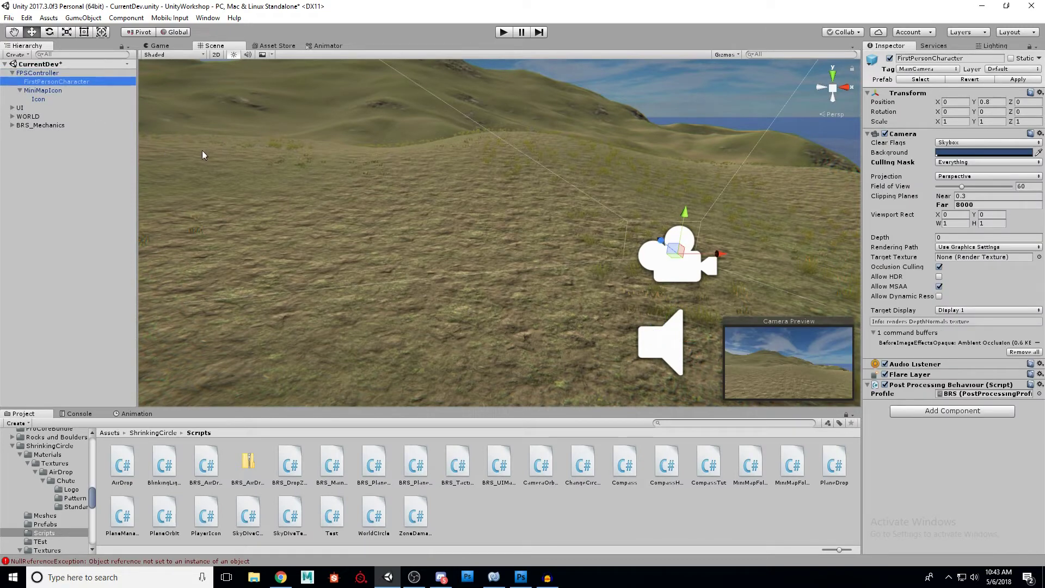
pyautogui.click(34, 73)
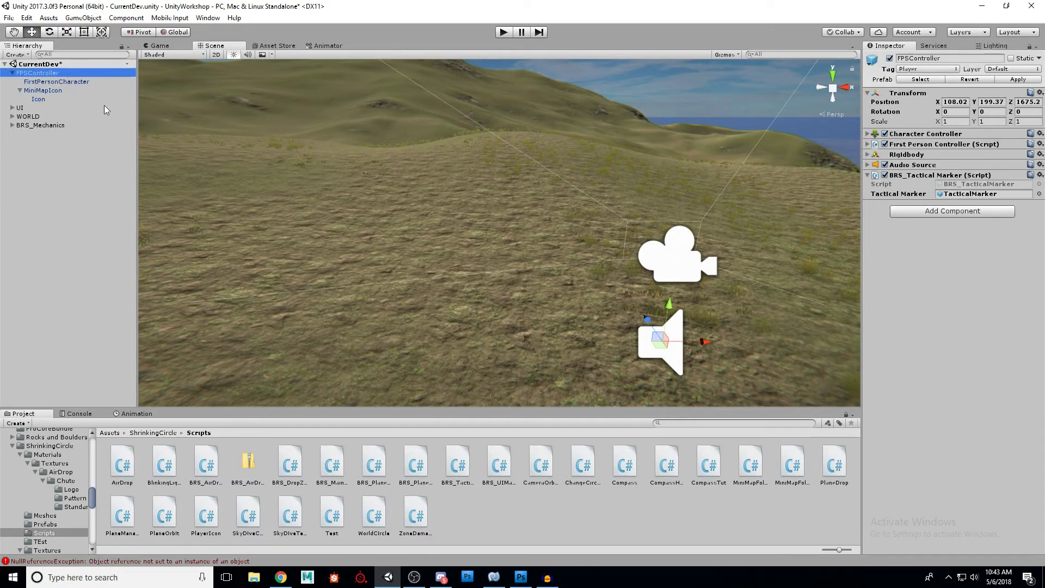
pyautogui.click(13, 73)
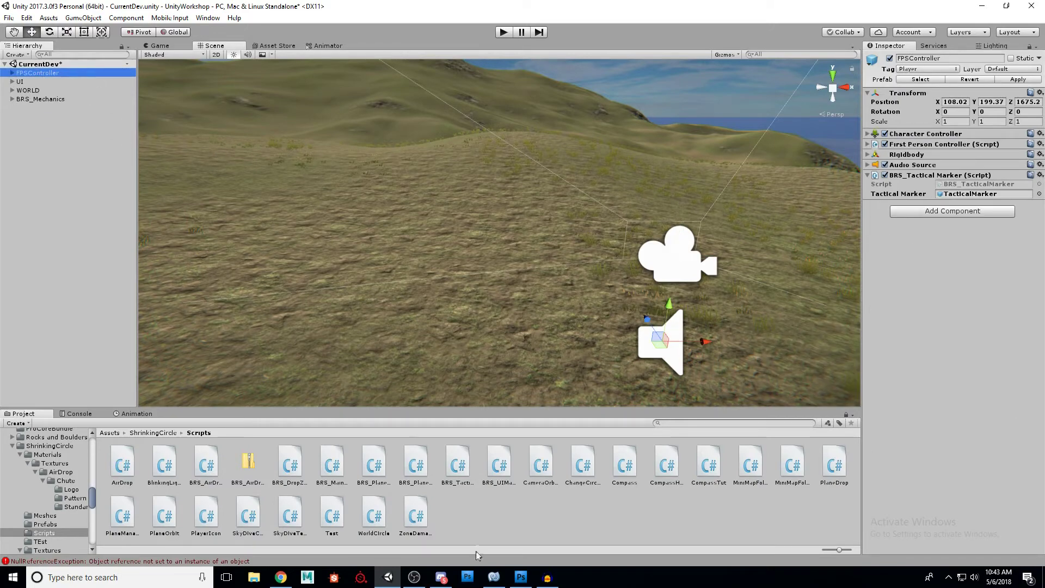
# Switch to MonoDevelop and read through BRS_TacticalMarker.cs, from the variable declarations to the PlaceMarker method
pyautogui.click(494, 577)
pyautogui.click(551, 358)
pyautogui.scroll(-7, 517, 360)
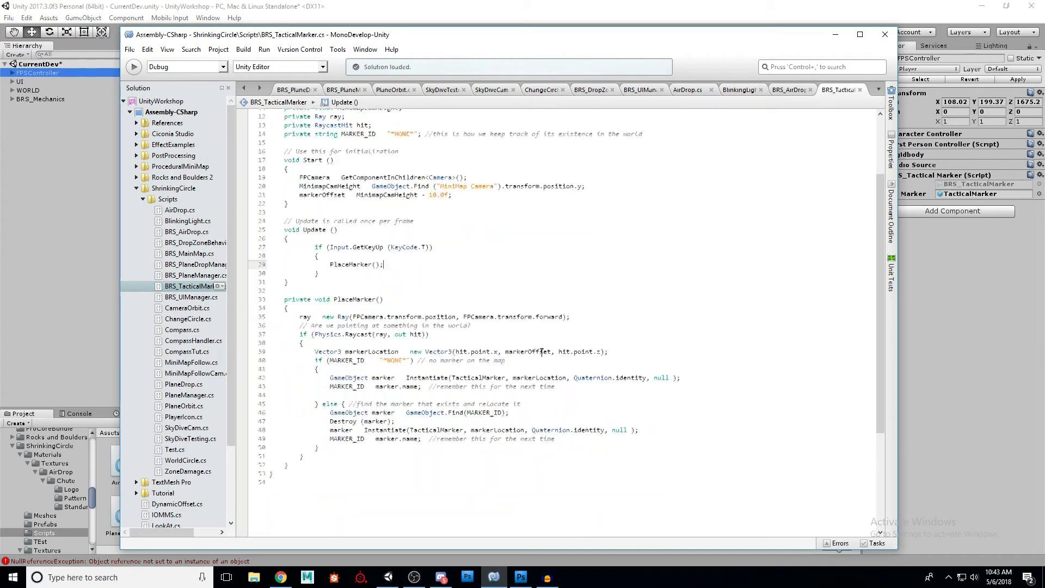
pyautogui.scroll(2, 311, 390)
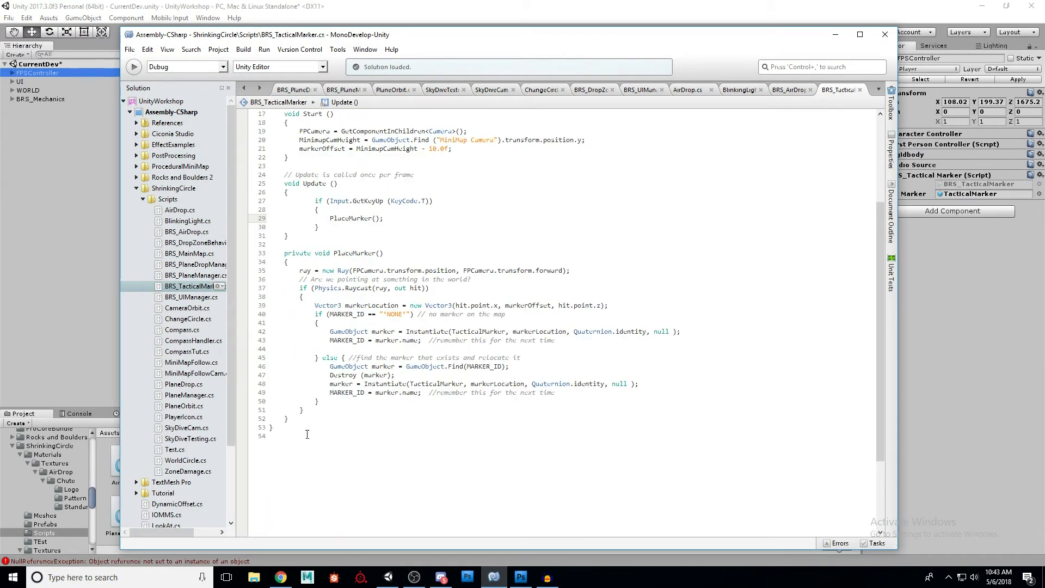
pyautogui.scroll(2, 307, 433)
pyautogui.scroll(-2, 307, 433)
pyautogui.moveTo(305, 429); pyautogui.dragTo(284, 401)
pyautogui.click(404, 321)
pyautogui.scroll(5, 419, 332)
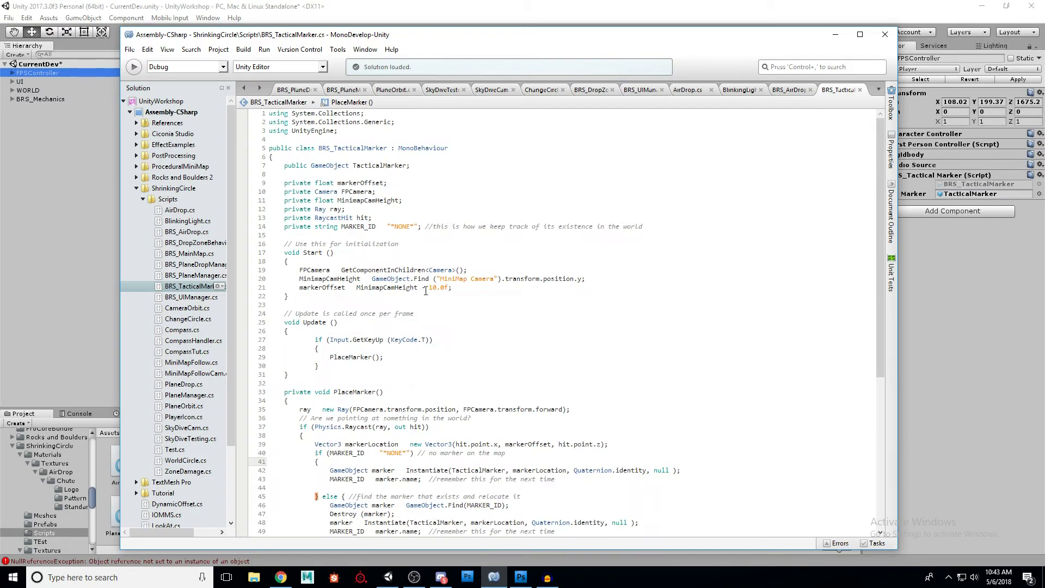
# Switch to Unity and assign the TacticalMarker prefab from ShrinkingCircle Prefabs to the FPSController's Tactical Marker field
pyautogui.click(433, 190)
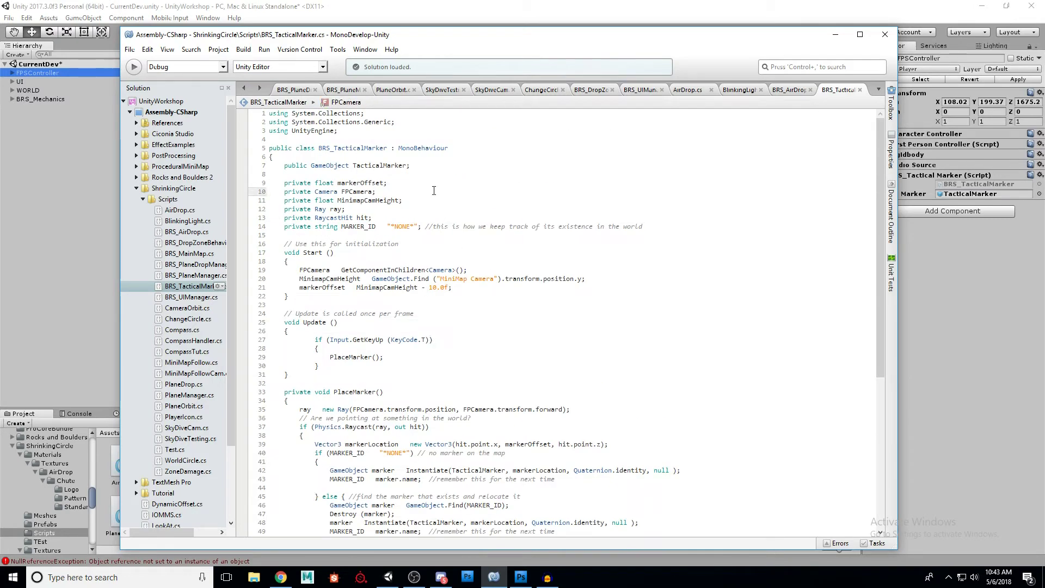
pyautogui.click(420, 168)
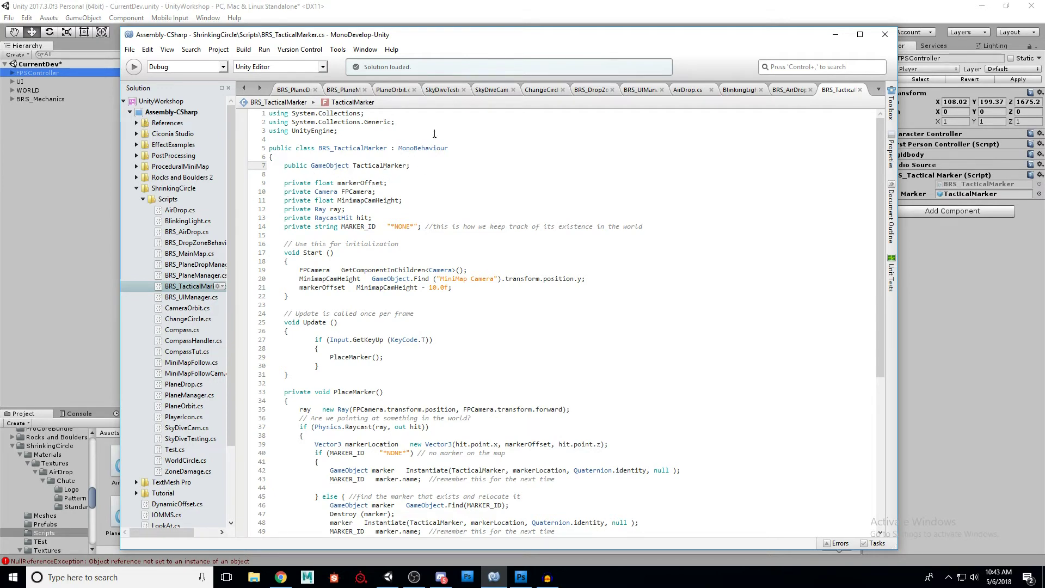
pyautogui.click(444, 6)
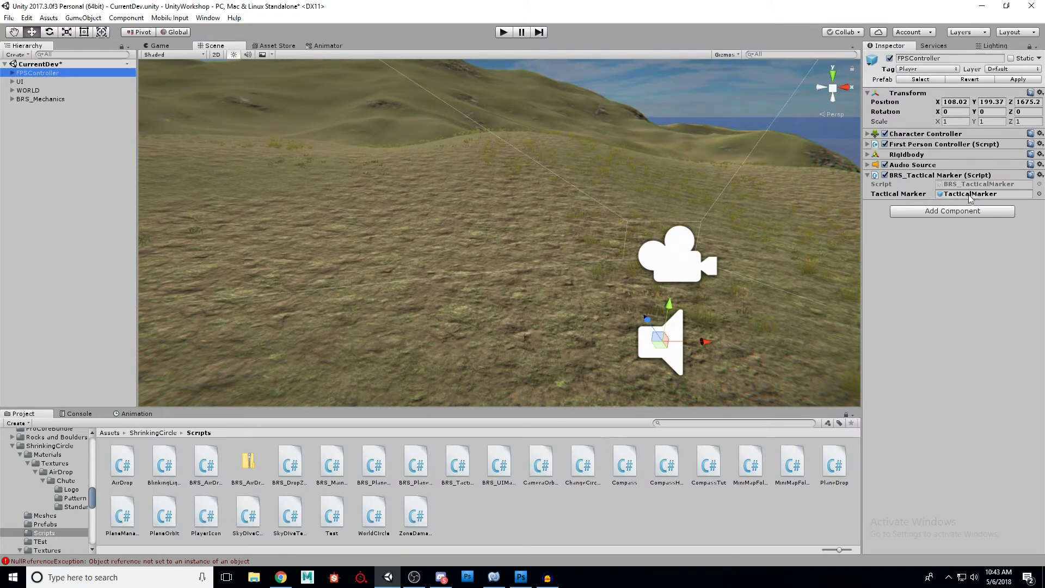
pyautogui.click(173, 433)
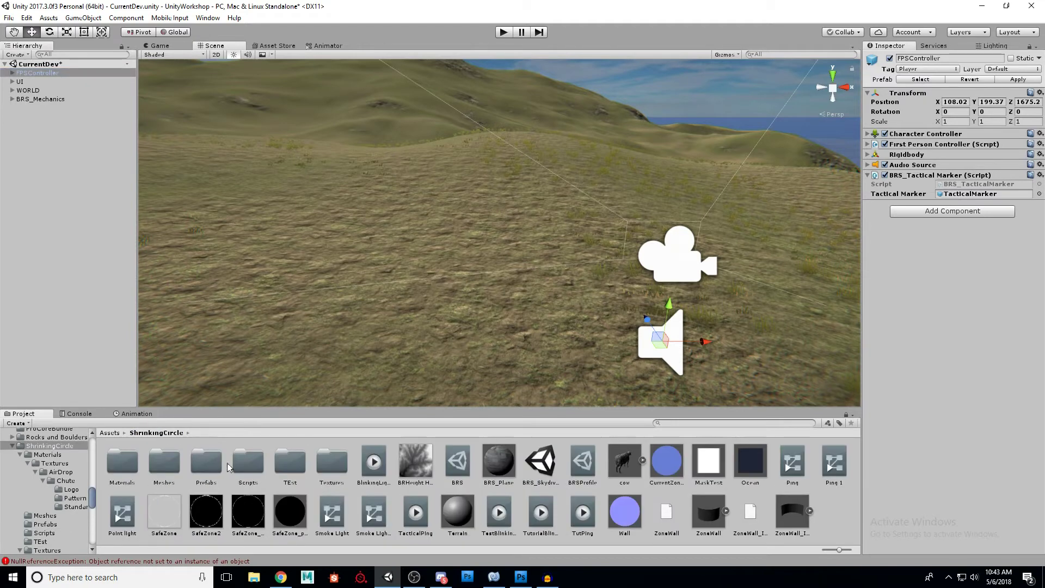
pyautogui.doubleClick(214, 460)
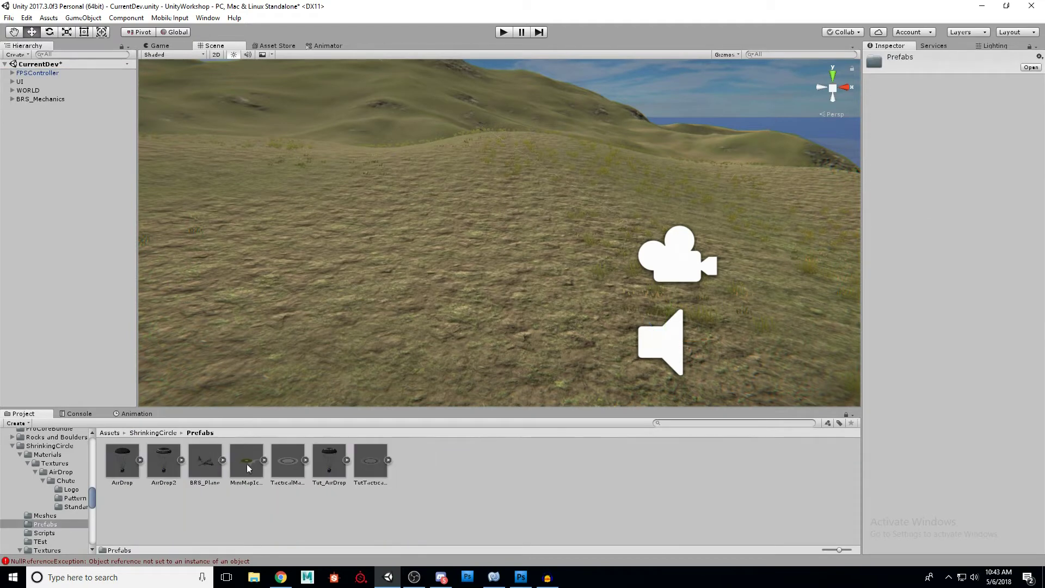
pyautogui.click(37, 73)
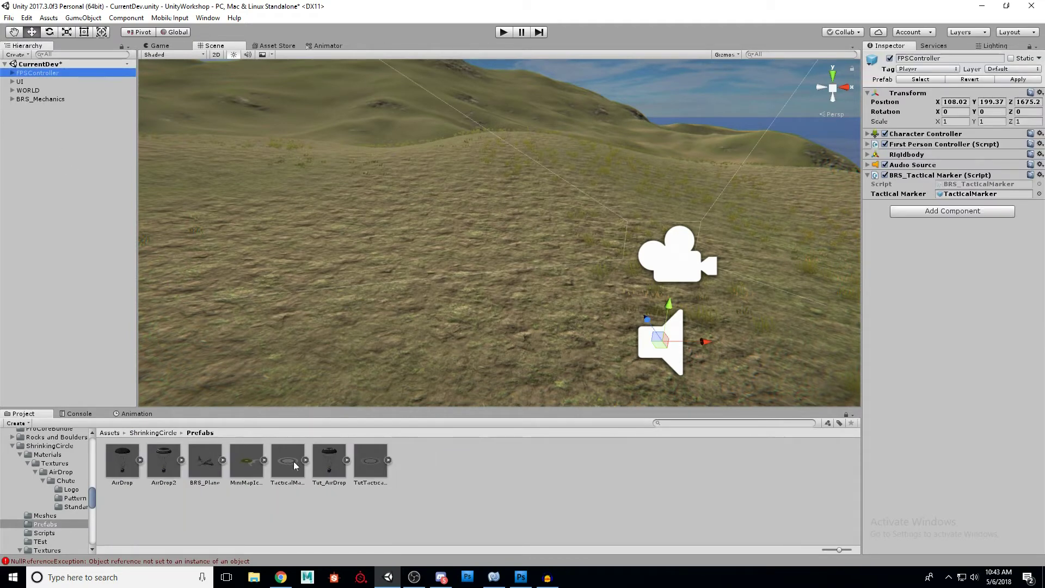
pyautogui.moveTo(290, 465)
pyautogui.mouseDown()
pyautogui.moveTo(963, 198)
pyautogui.moveTo(992, 200)
pyautogui.mouseUp()
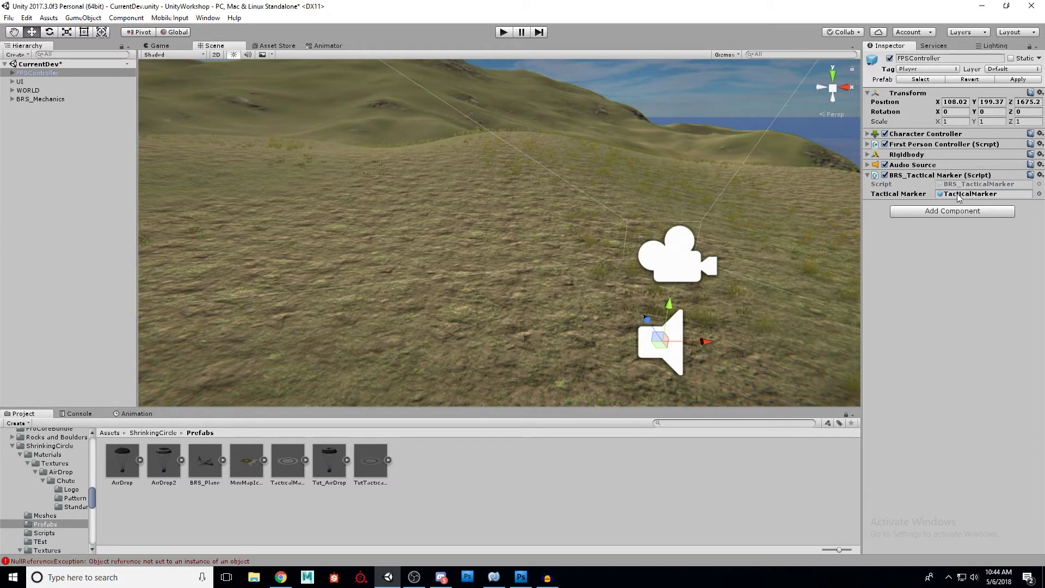
# Switch to MonoDevelop and read the private variable declarations in BRS_TacticalMarker.cs, from markerOffset to MARKER_ID
pyautogui.click(494, 577)
pyautogui.click(375, 191)
pyautogui.click(406, 184)
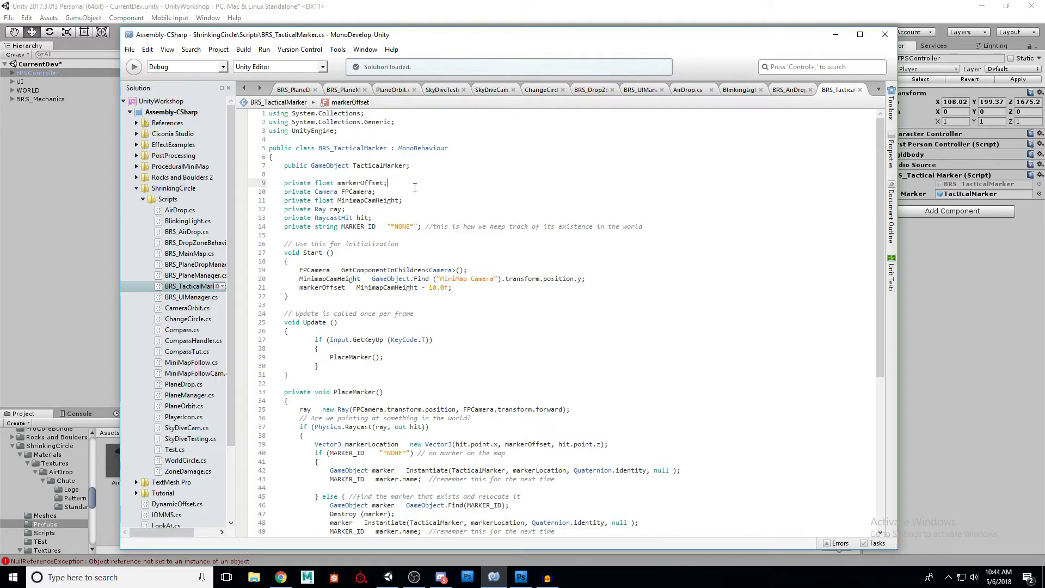
pyautogui.click(354, 192)
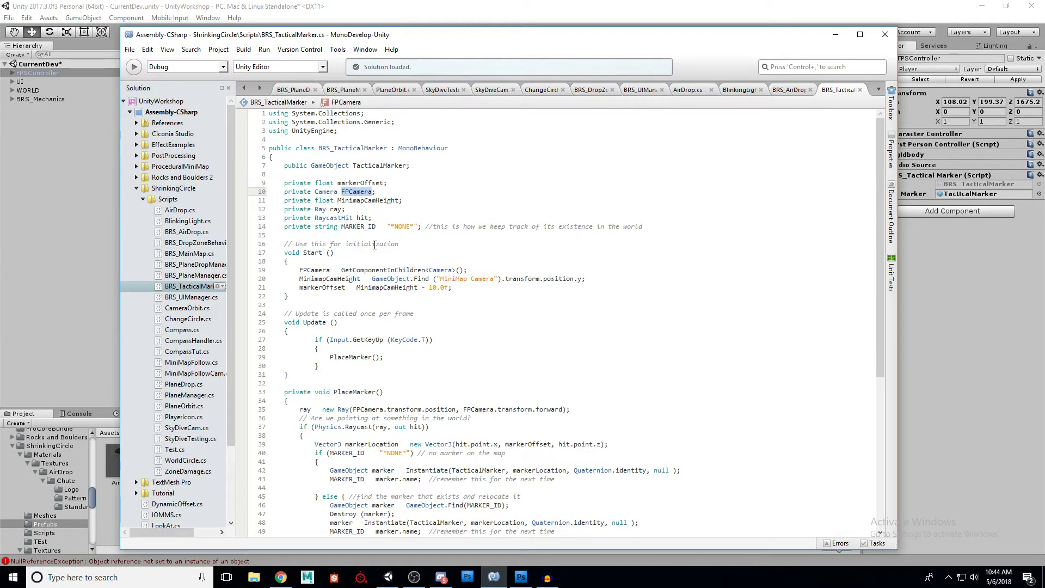
pyautogui.click(325, 201)
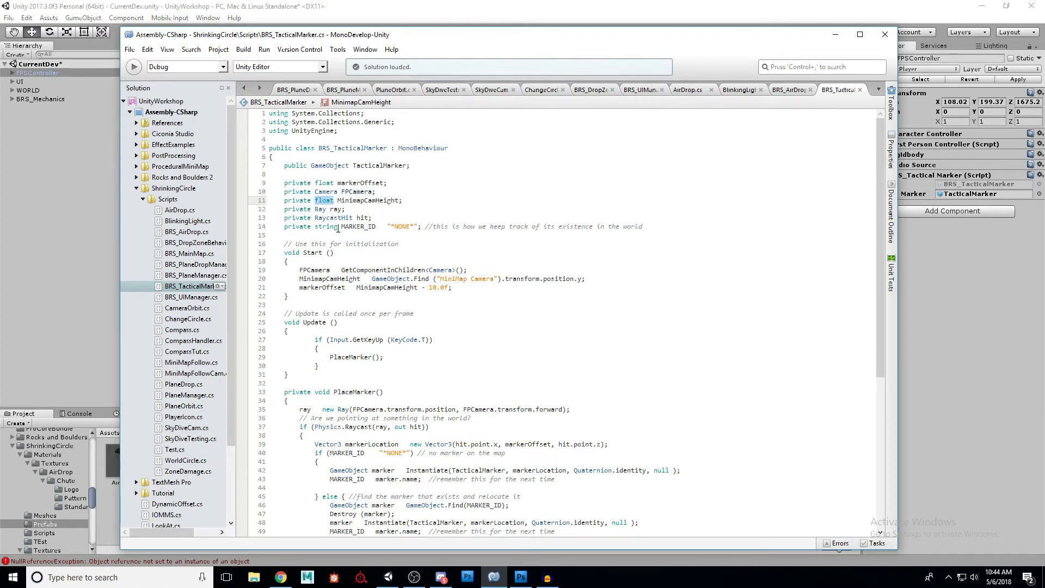
pyautogui.click(367, 201)
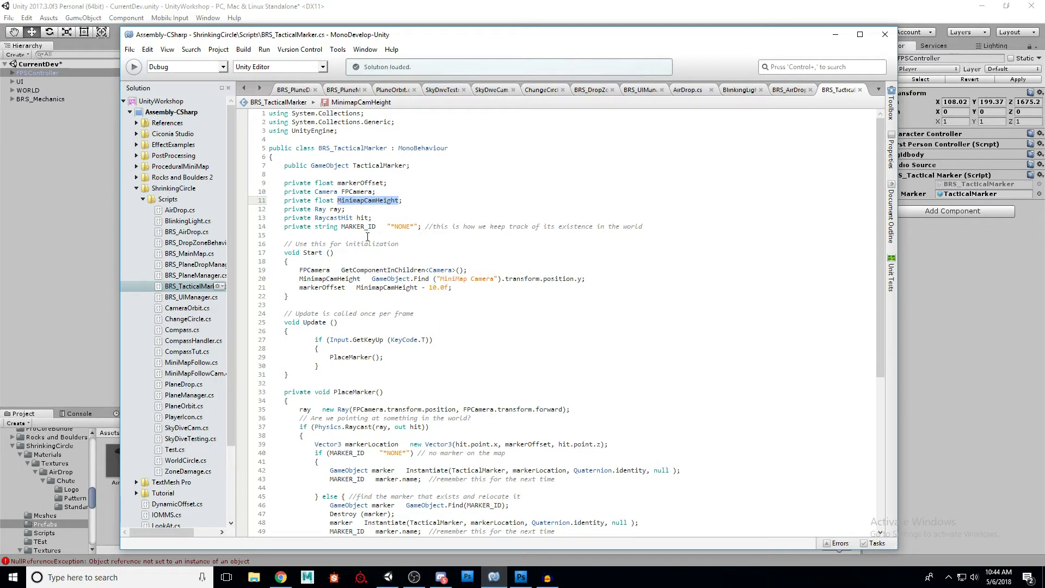
pyautogui.click(321, 209)
pyautogui.click(335, 209)
pyautogui.press('Down')
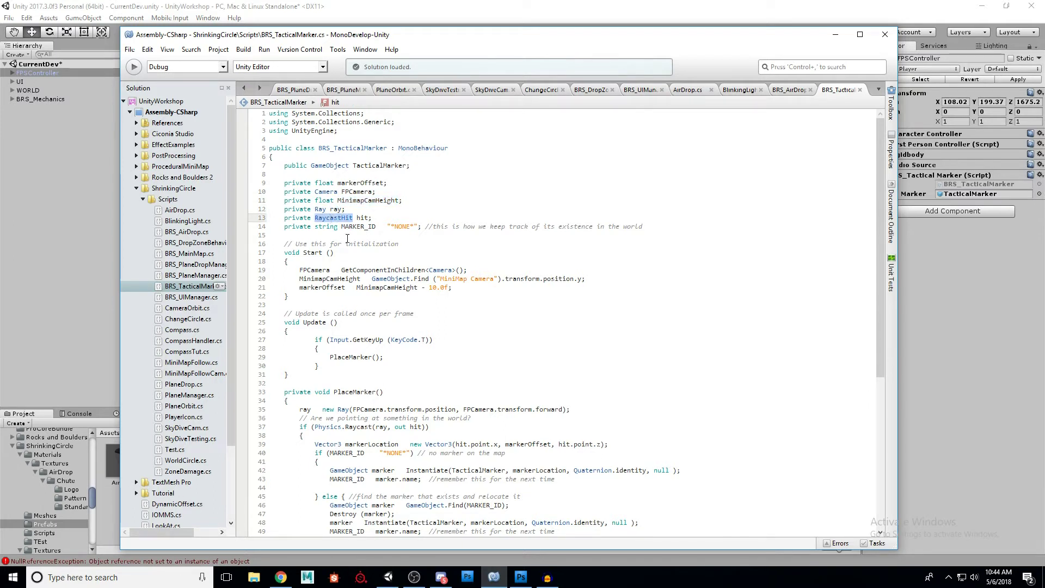
pyautogui.press('Down')
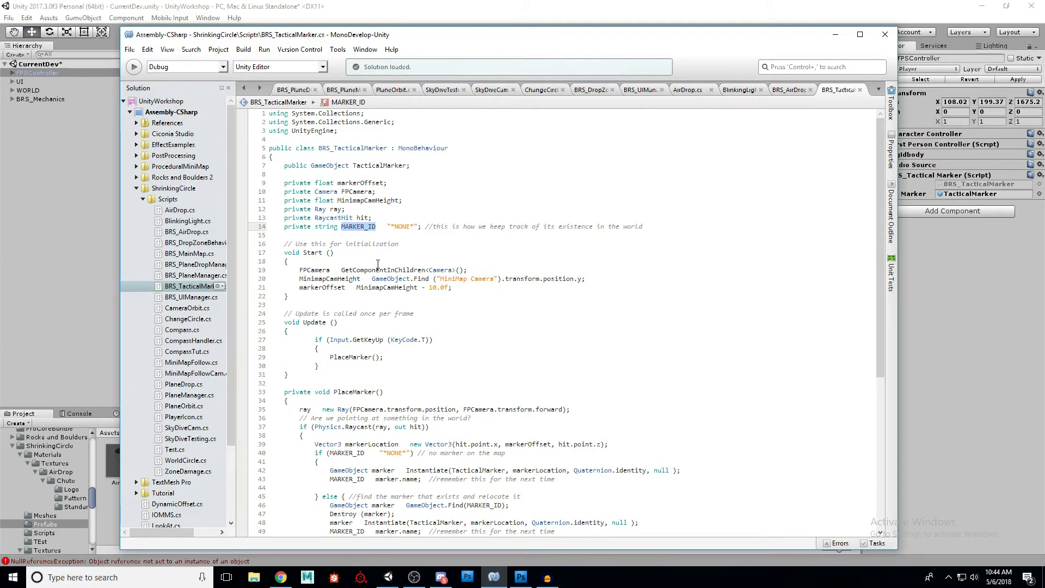
# Examine the FPCamera assignment with GetComponentInChildren<Camera> in the Start method
pyautogui.scroll(-2, 425, 249)
pyautogui.press('Down')
pyautogui.press('Down')
pyautogui.press('Down')
pyautogui.press('Down')
pyautogui.doubleClick(322, 225)
pyautogui.doubleClick(363, 225)
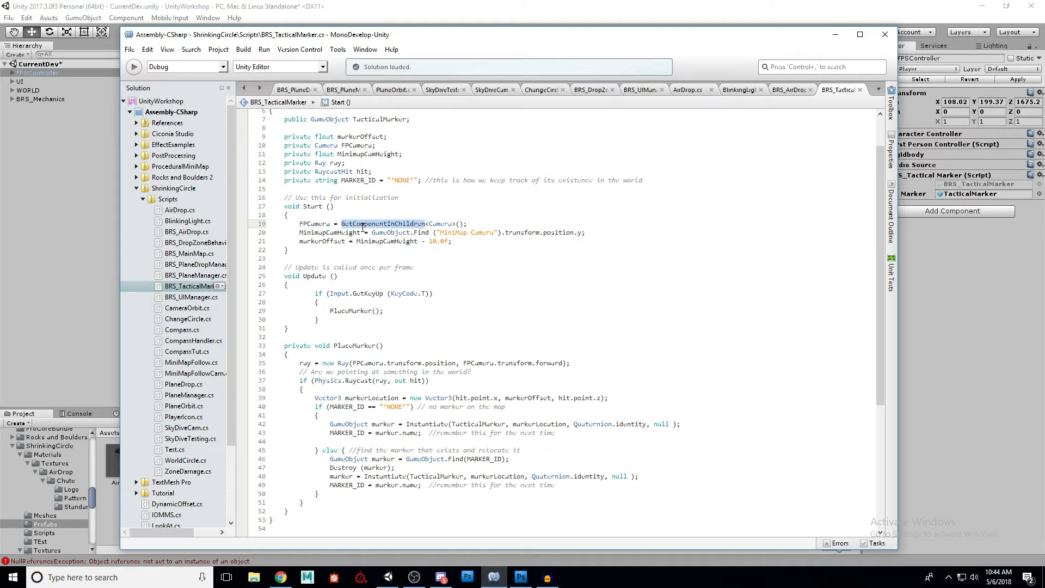
pyautogui.doubleClick(443, 225)
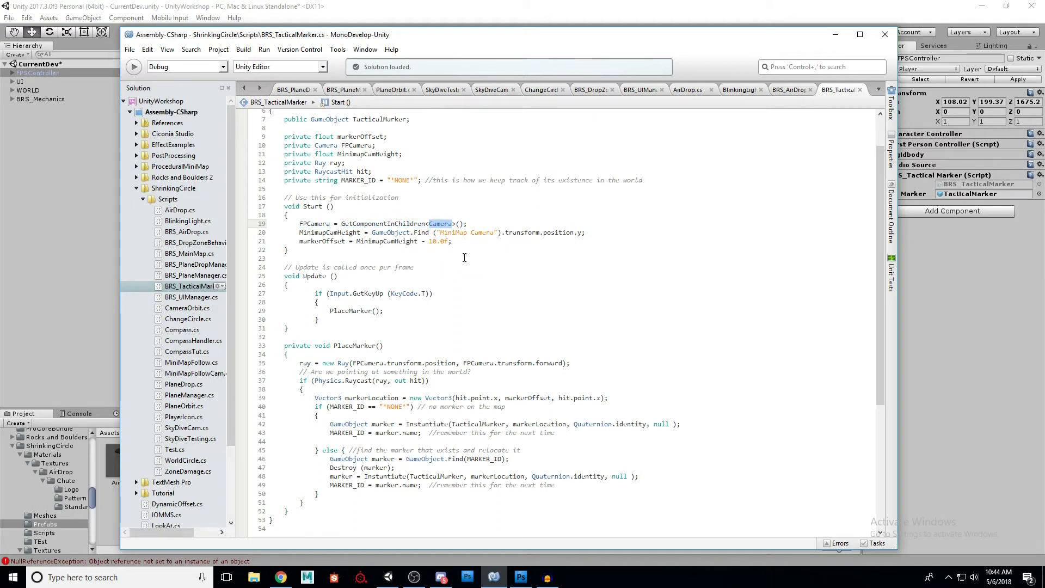
# Switch to Unity and inspect the Camera component on the FPSController's FirstPersonCharacter child
pyautogui.click(42, 76)
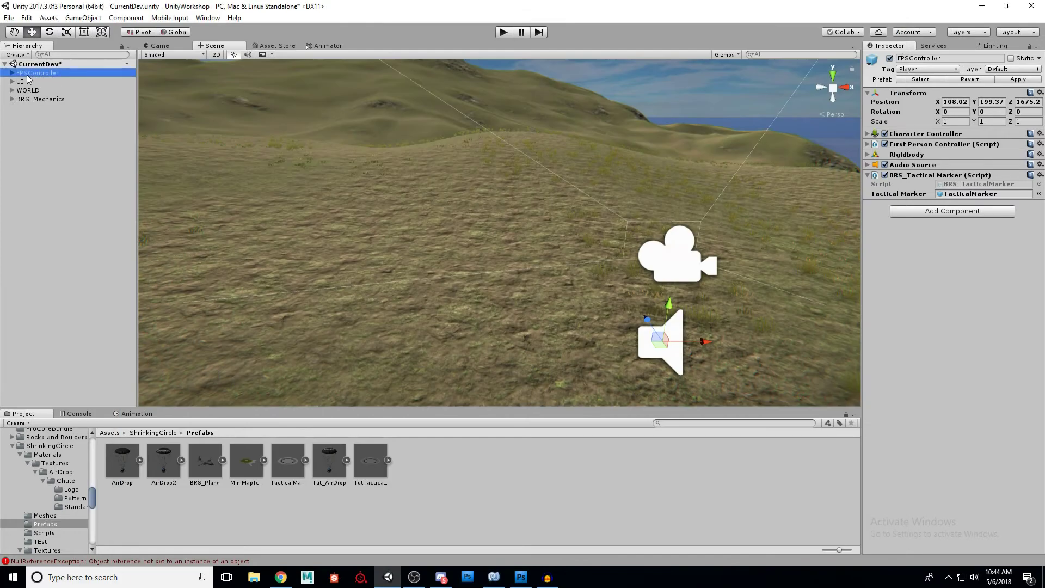
pyautogui.click(12, 73)
pyautogui.click(53, 83)
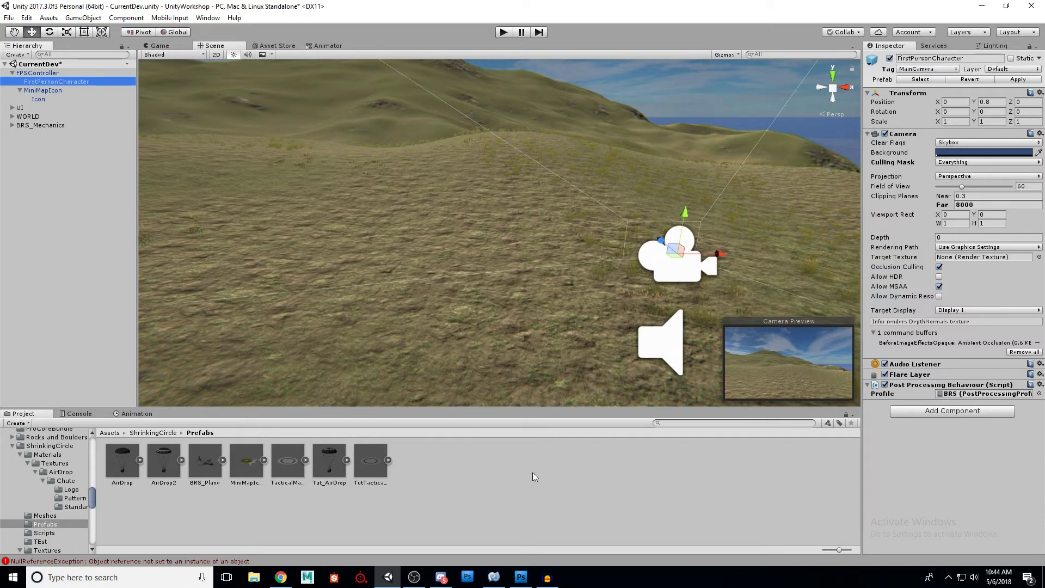
# Switch to MonoDevelop and examine the MinimapCamHeight line in Start, including its lookup of "MiniMap Camera" and transform.position.y
pyautogui.click(493, 576)
pyautogui.click(485, 227)
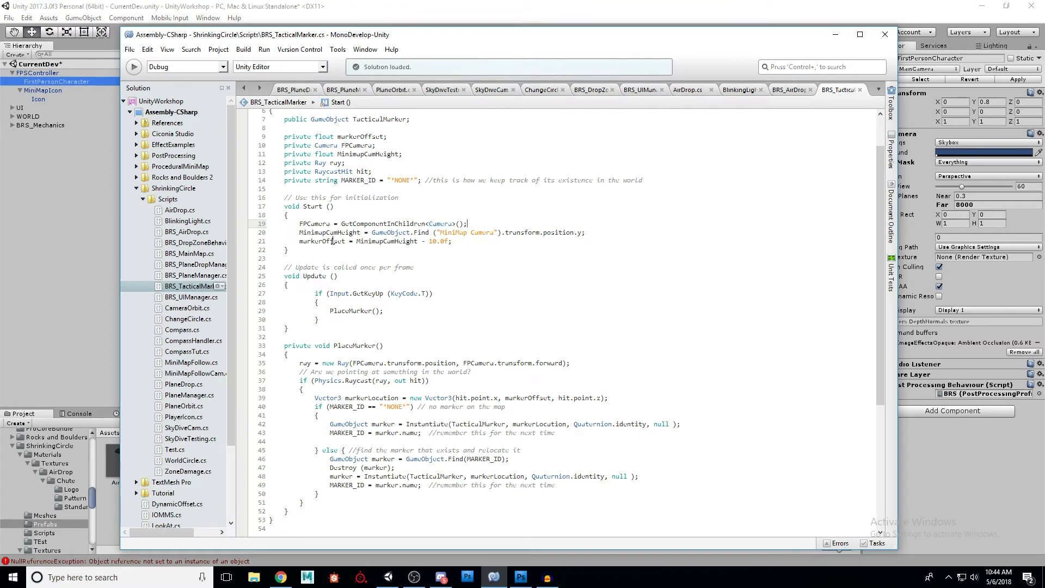
pyautogui.doubleClick(330, 233)
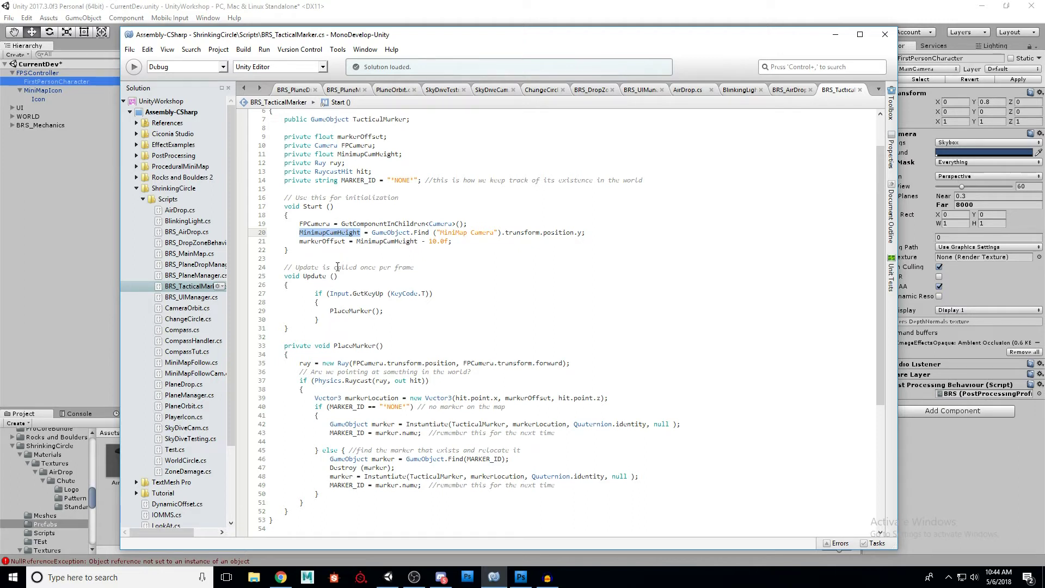
pyautogui.doubleClick(391, 233)
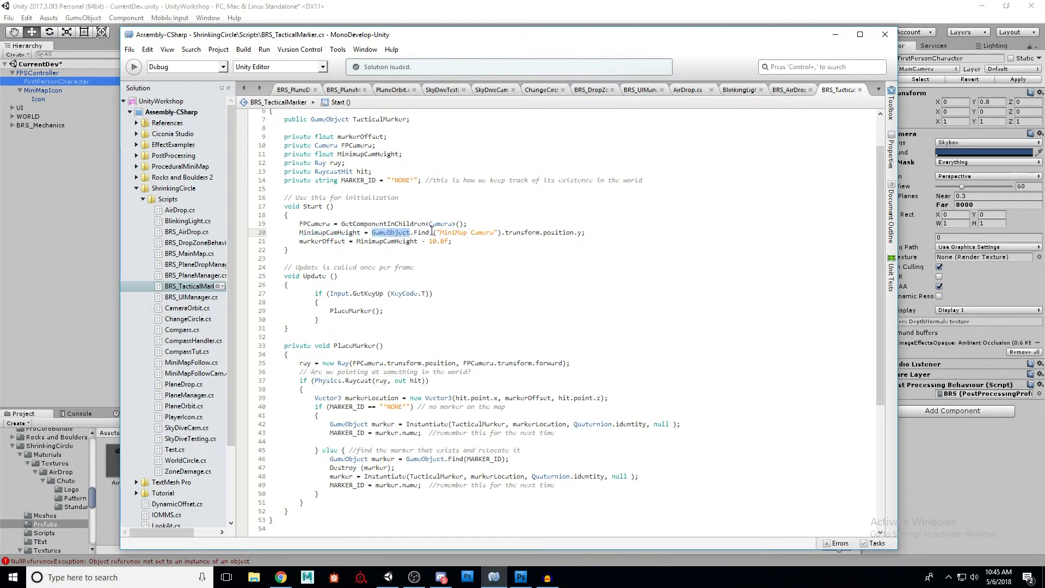
pyautogui.doubleClick(421, 232)
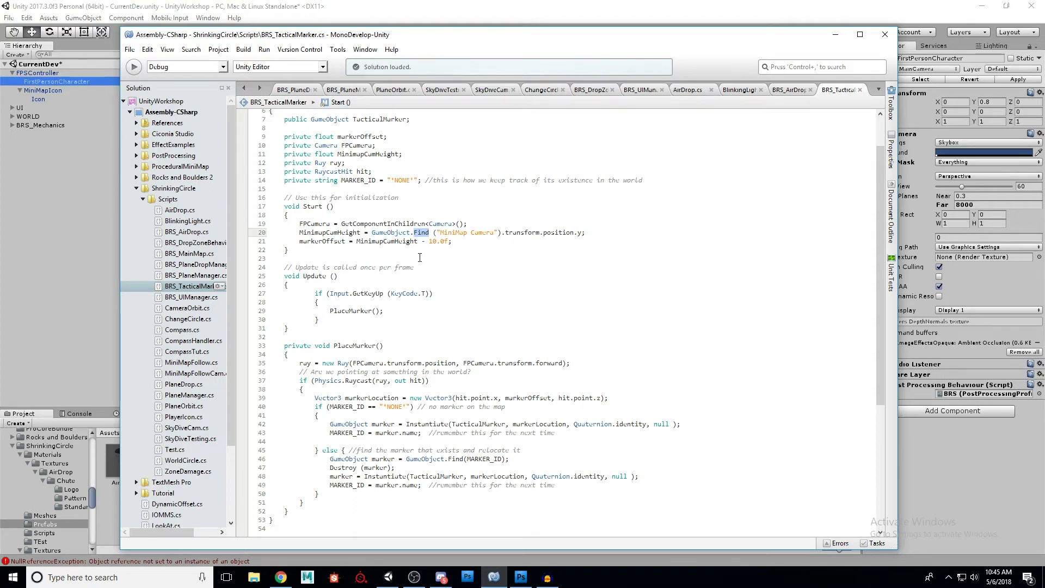
pyautogui.doubleClick(453, 233)
pyautogui.doubleClick(483, 232)
pyautogui.doubleClick(526, 232)
pyautogui.doubleClick(558, 233)
pyautogui.doubleClick(580, 233)
pyautogui.tripleClick(580, 233)
pyautogui.click(657, 318)
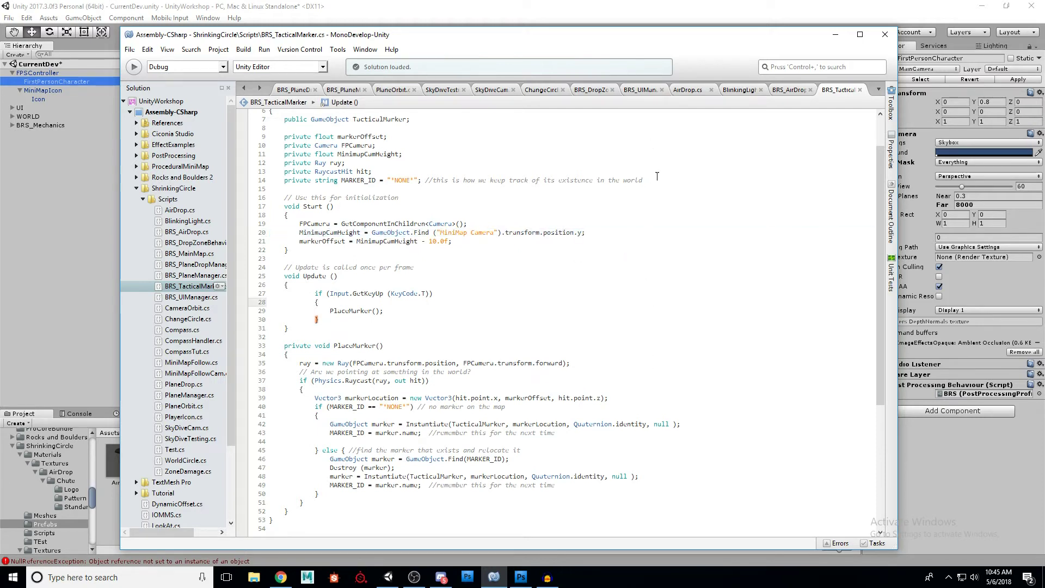
pyautogui.moveTo(433, 232); pyautogui.dragTo(500, 234)
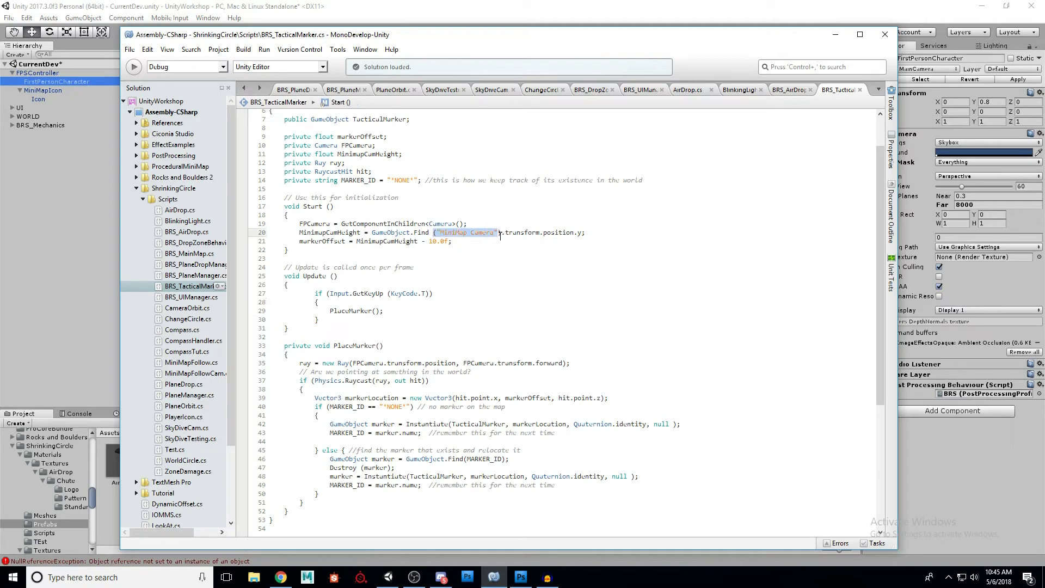
# Switch to Unity and inspect the MiniMap Camera object inside the UI group
pyautogui.hotkey('alt', 'Tab')
pyautogui.click(12, 108)
pyautogui.click(48, 203)
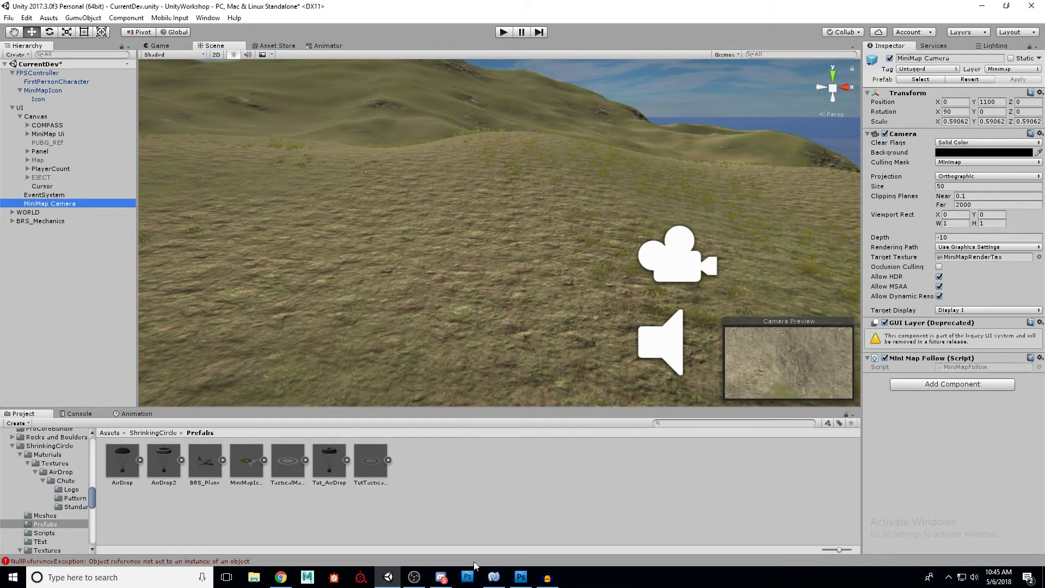
# Switch to MonoDevelop and examine how markerOffset is calculated from MinimapCamHeight in the Start method
pyautogui.click(494, 575)
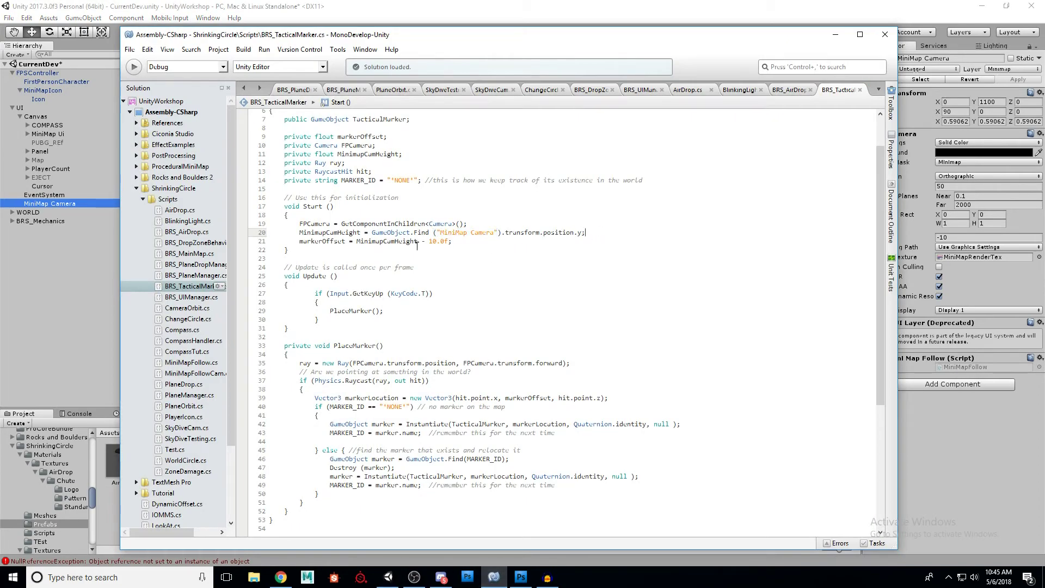
pyautogui.moveTo(299, 241); pyautogui.dragTo(345, 241)
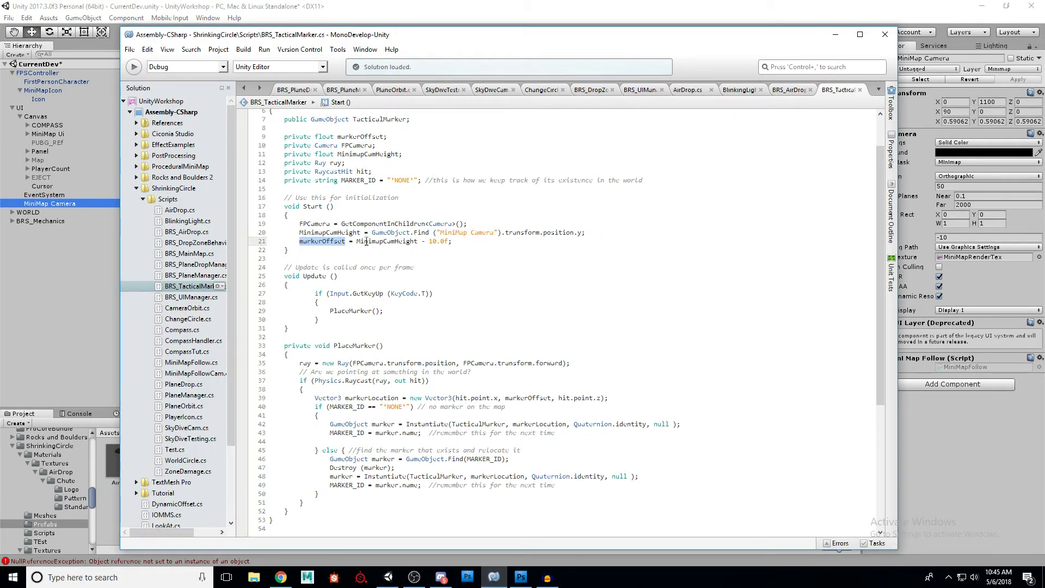
pyautogui.doubleClick(402, 242)
pyautogui.click(436, 244)
pyautogui.moveTo(473, 250); pyautogui.dragTo(464, 246)
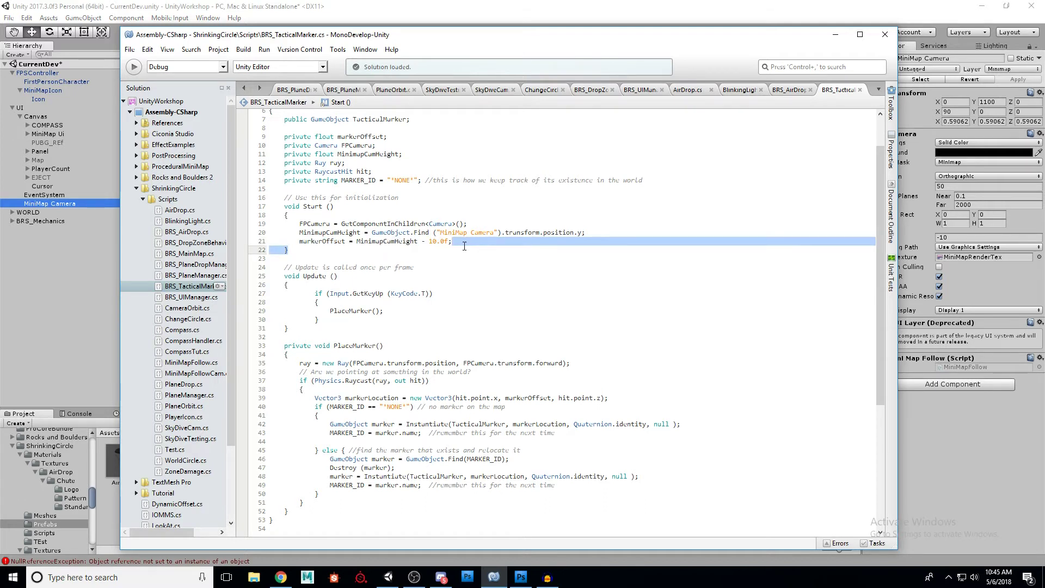
pyautogui.click(455, 241)
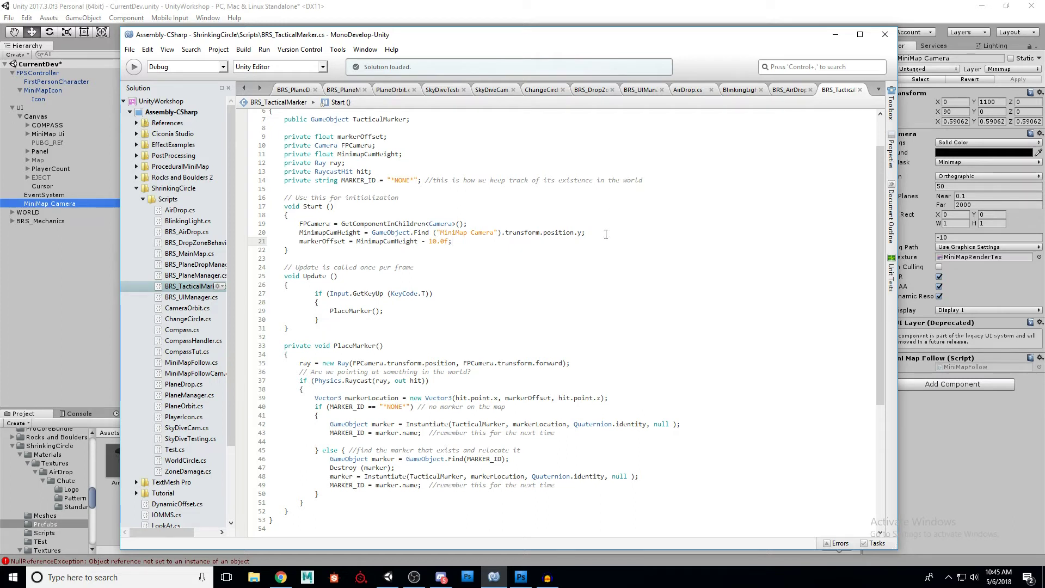
pyautogui.click(443, 246)
# Examine the Update method's GetKeyUp check for KeyCode.T and its call to PlaceMarker
pyautogui.scroll(-2, 452, 255)
pyautogui.click(427, 233)
pyautogui.click(449, 256)
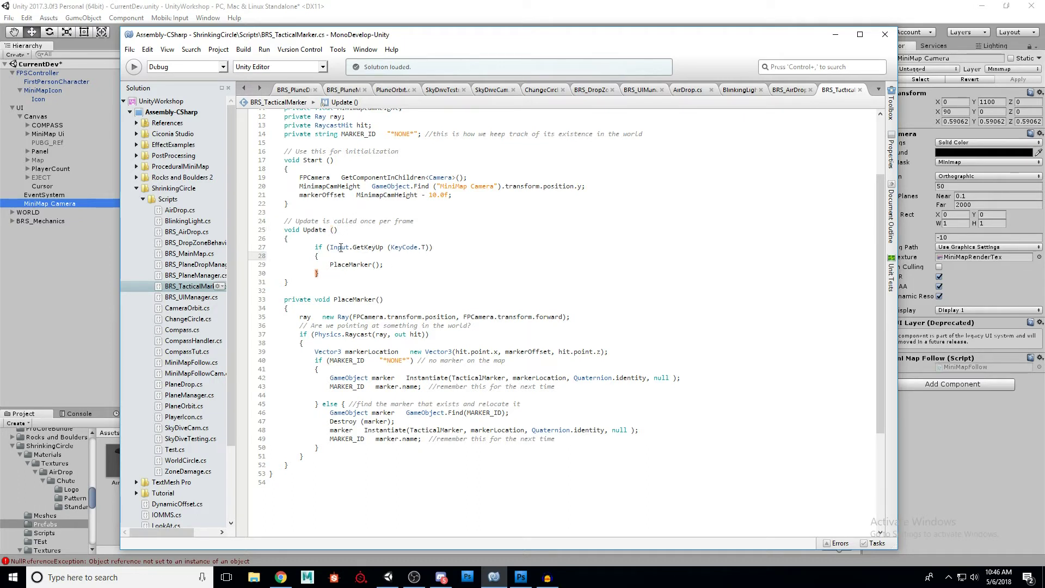
pyautogui.doubleClick(366, 247)
pyautogui.doubleClick(404, 247)
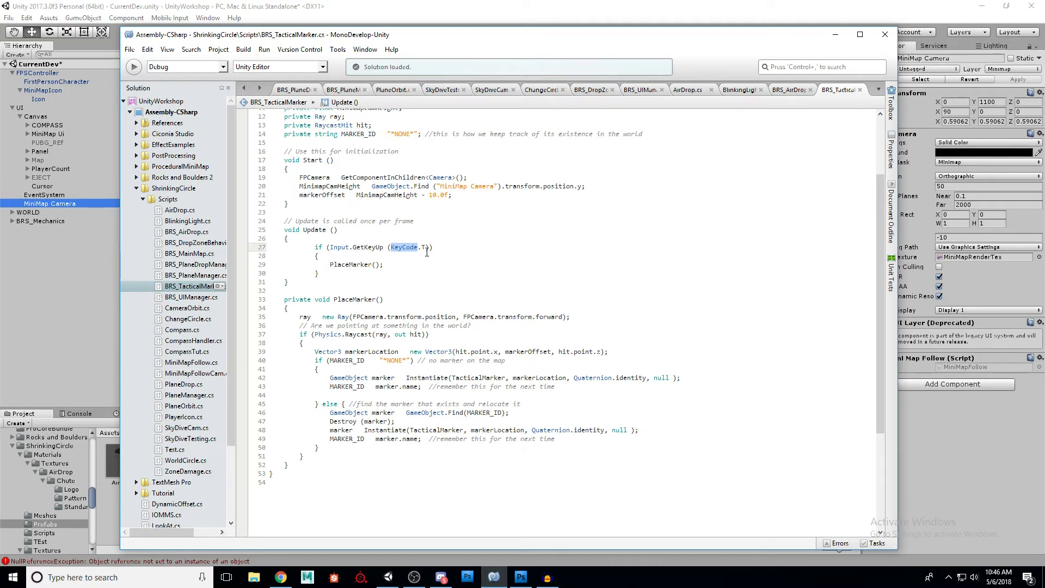
pyautogui.doubleClick(351, 264)
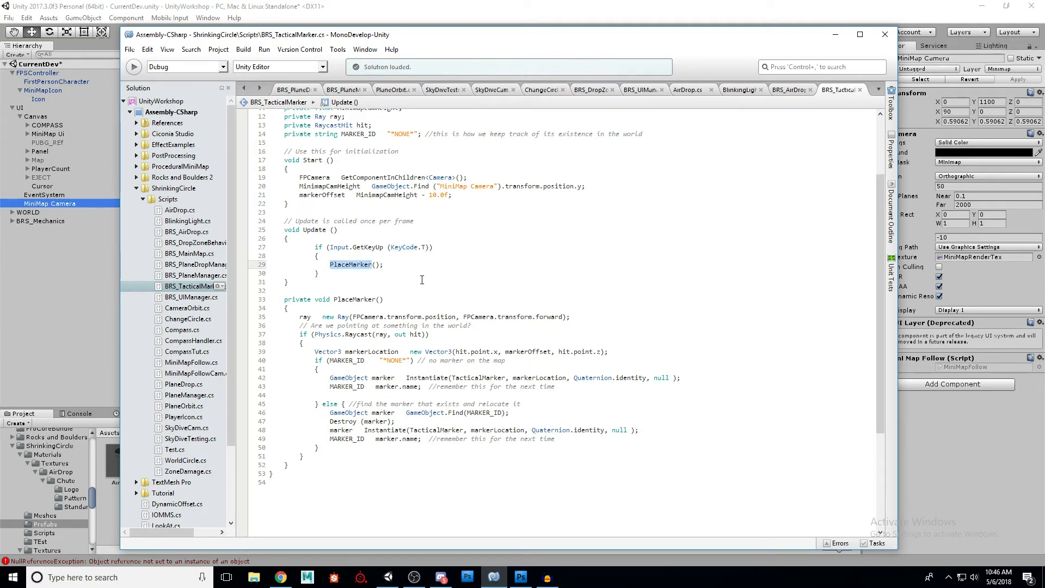
pyautogui.click(396, 264)
# Examine how PlaceMarker builds its ray from the FPCamera's transform position and forward direction
pyautogui.scroll(-3, 396, 265)
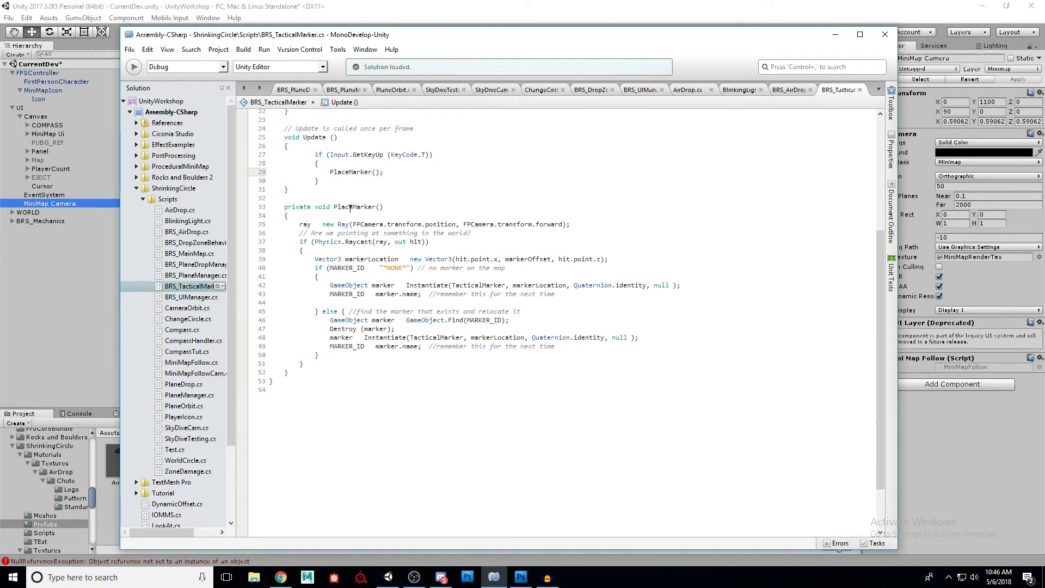
pyautogui.click(324, 224)
pyautogui.doubleClick(344, 224)
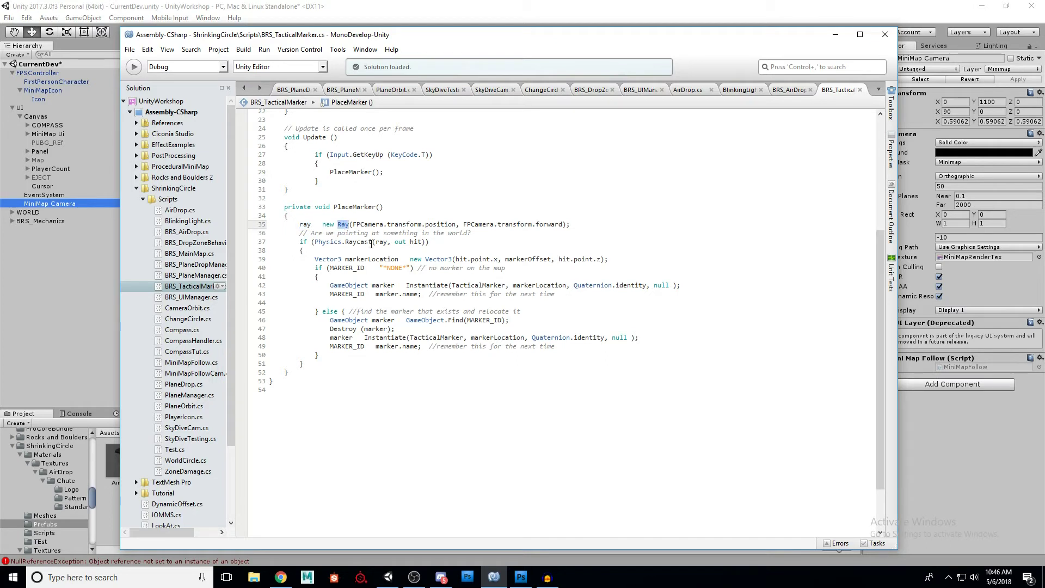
pyautogui.moveTo(371, 244)
pyautogui.click(402, 215)
pyautogui.doubleClick(368, 224)
pyautogui.doubleClick(403, 225)
pyautogui.doubleClick(440, 225)
pyautogui.doubleClick(479, 225)
pyautogui.click(515, 224)
pyautogui.doubleClick(516, 225)
pyautogui.doubleClick(546, 225)
# Examine the Physics.Raycast condition in PlaceMarker that tests whether the ray hits something in the world
pyautogui.moveTo(314, 241); pyautogui.dragTo(438, 243)
pyautogui.click(437, 243)
pyautogui.scroll(-2, 377, 234)
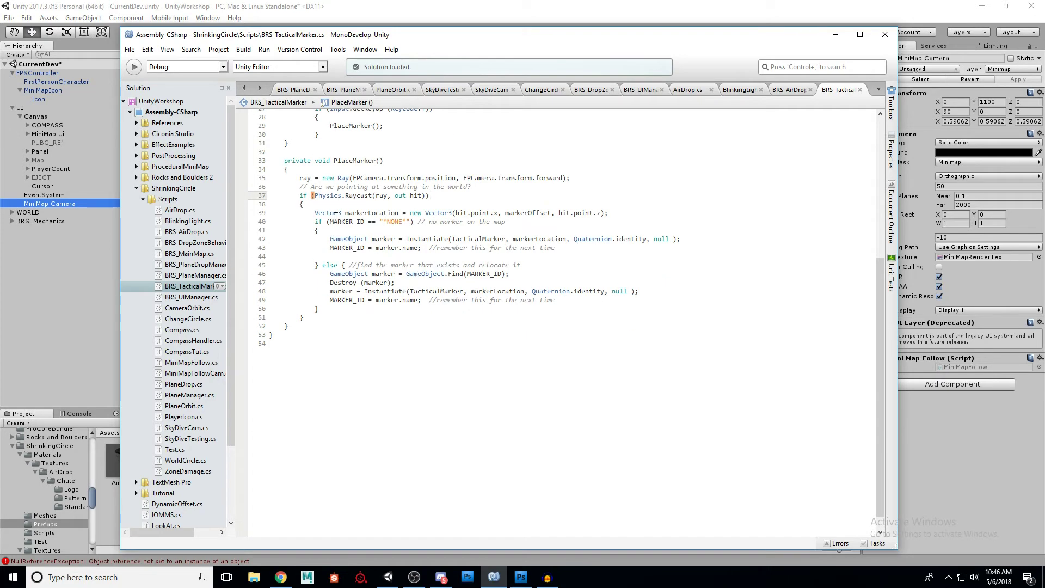
# Examine how markerLocation combines the hit point's x and z with markerOffset, tracing the offset back to its calculation in Start
pyautogui.moveTo(344, 213); pyautogui.dragTo(400, 212)
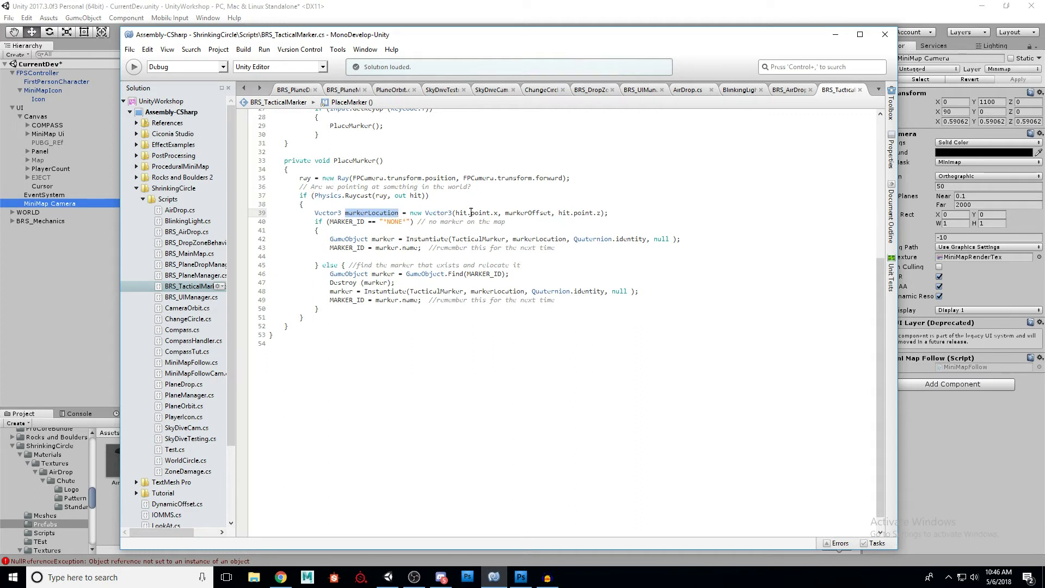
pyautogui.doubleClick(487, 213)
pyautogui.doubleClick(583, 213)
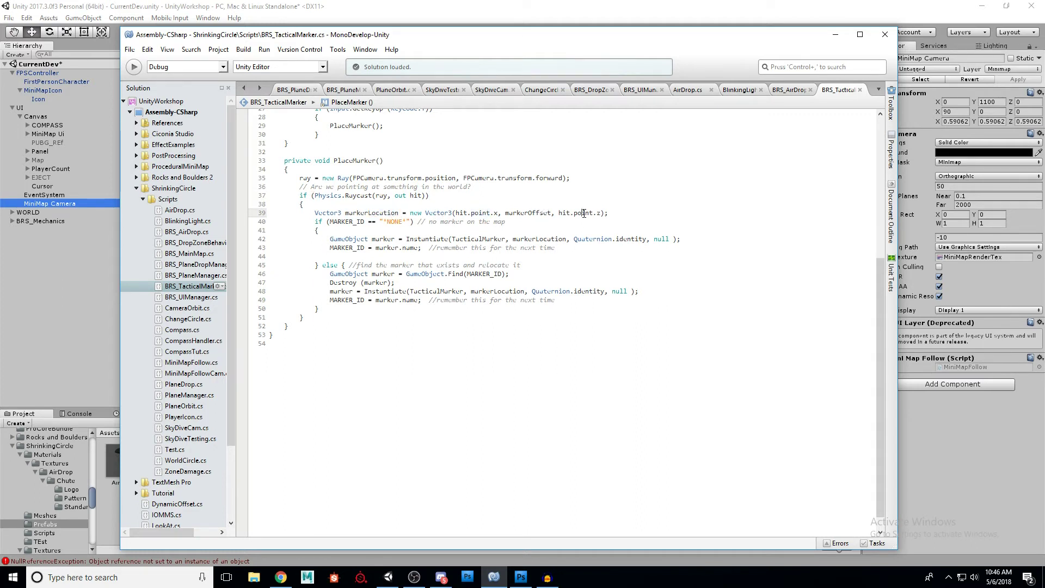
pyautogui.doubleClick(526, 213)
pyautogui.scroll(5, 525, 212)
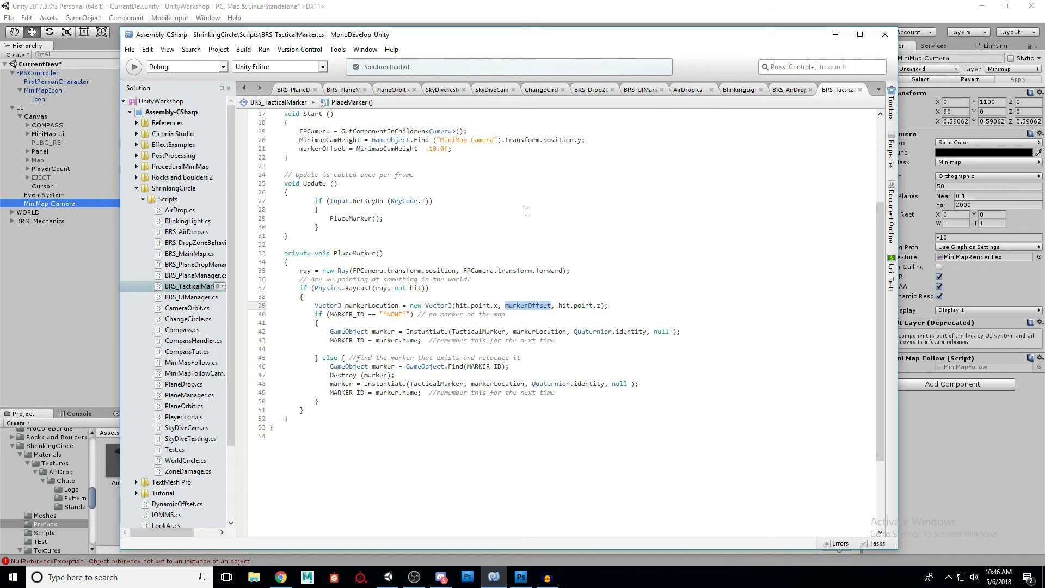
pyautogui.doubleClick(390, 196)
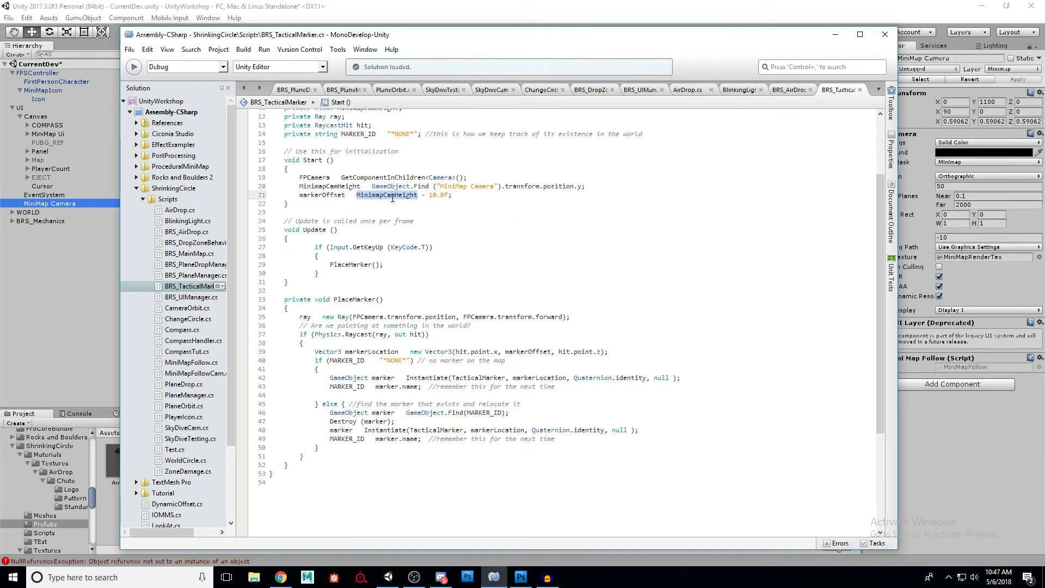
pyautogui.click(455, 195)
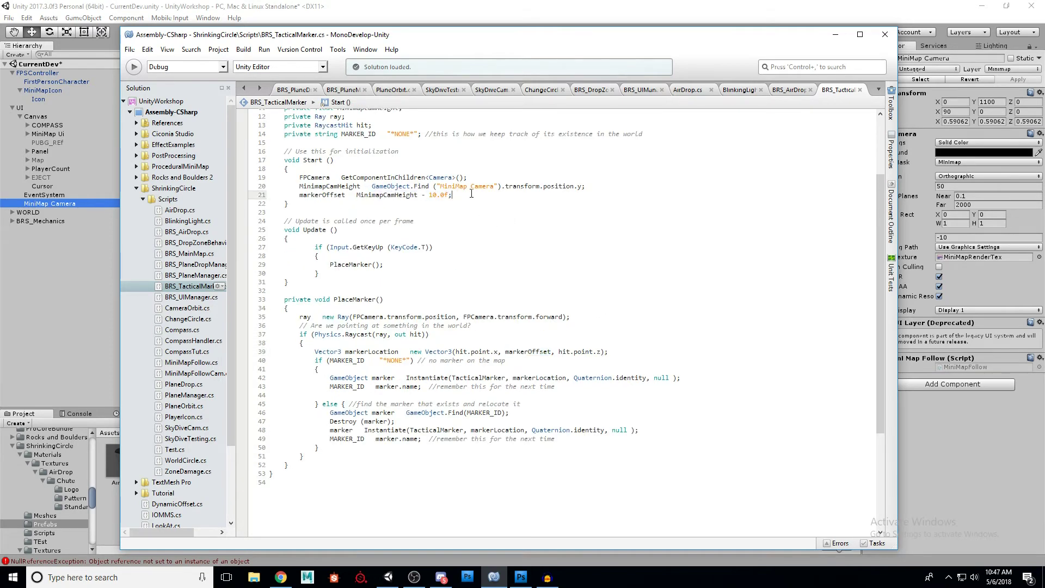
pyautogui.scroll(-2, 520, 257)
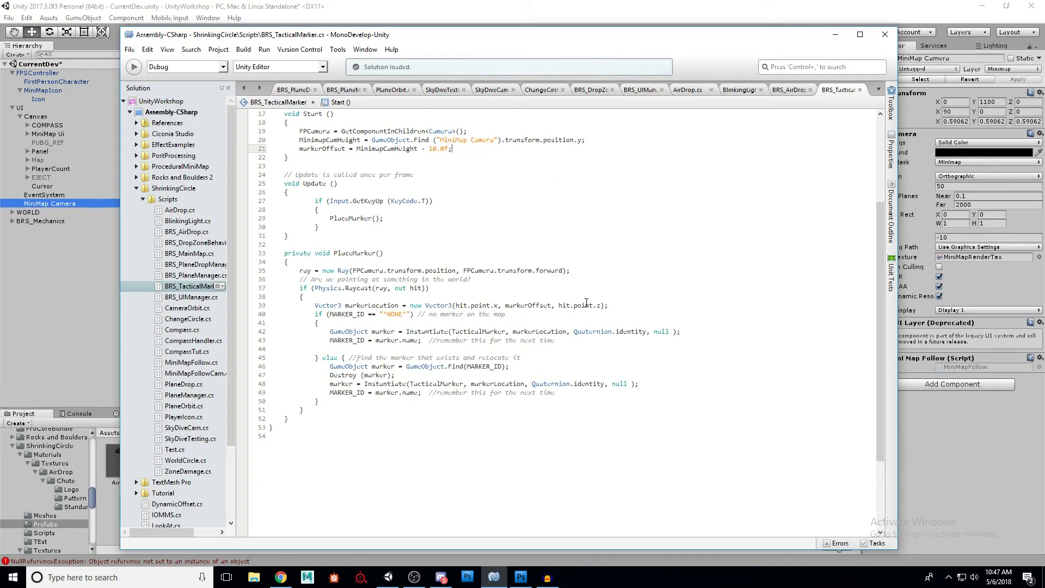
pyautogui.click(605, 299)
pyautogui.scroll(-2, 649, 241)
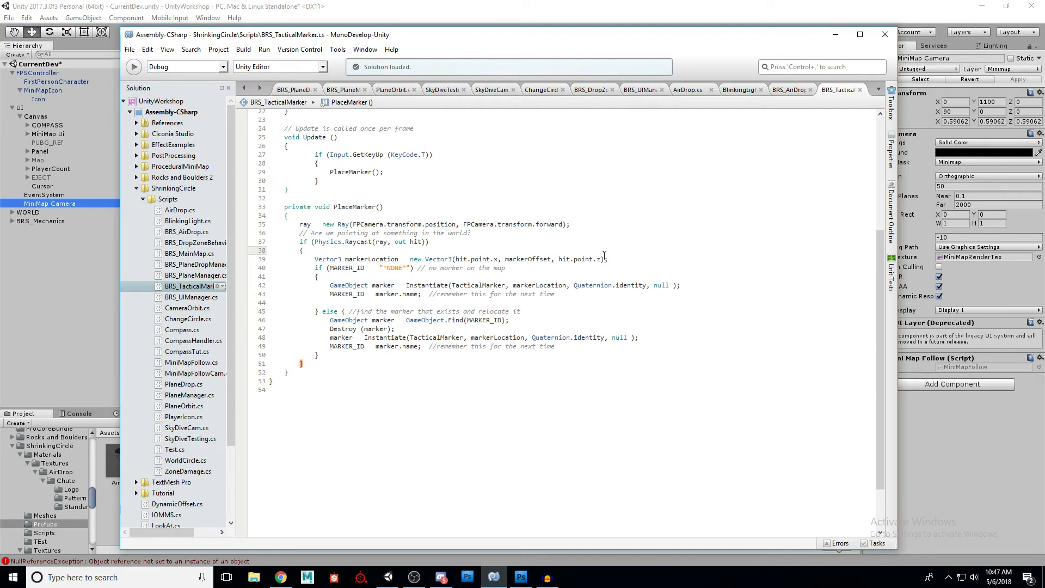
# Examine the if condition comparing MARKER_ID with "*NONE*" and its comment about no marker on the map
pyautogui.scroll(-2, 488, 258)
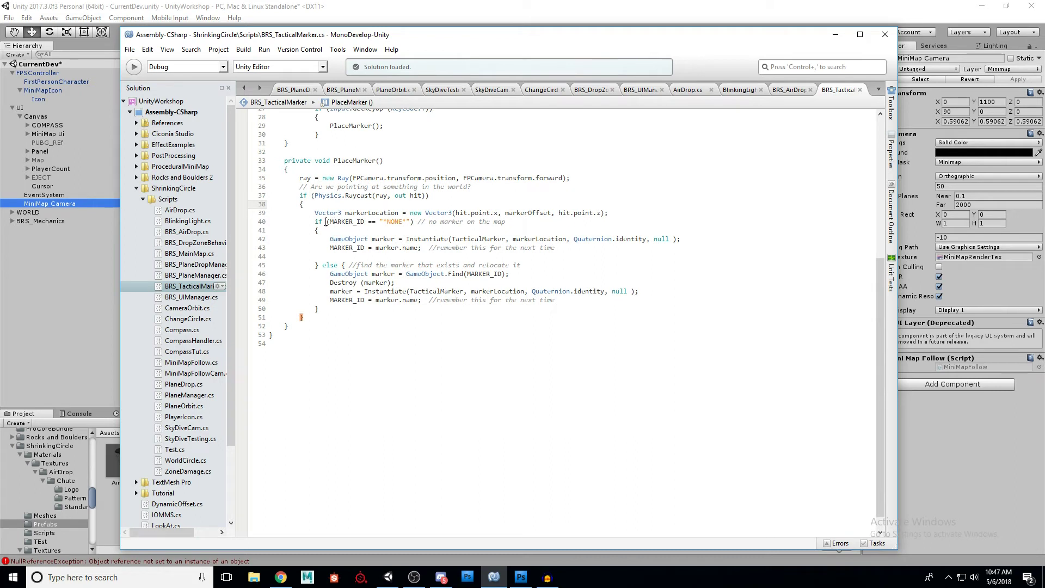
pyautogui.doubleClick(348, 224)
pyautogui.doubleClick(395, 222)
pyautogui.click(487, 222)
pyautogui.scroll(-1, 417, 217)
# Examine the Instantiate call that creates the marker and trace its TacticalMarker argument to the public GameObject declaration
pyautogui.moveTo(367, 222); pyautogui.dragTo(687, 224)
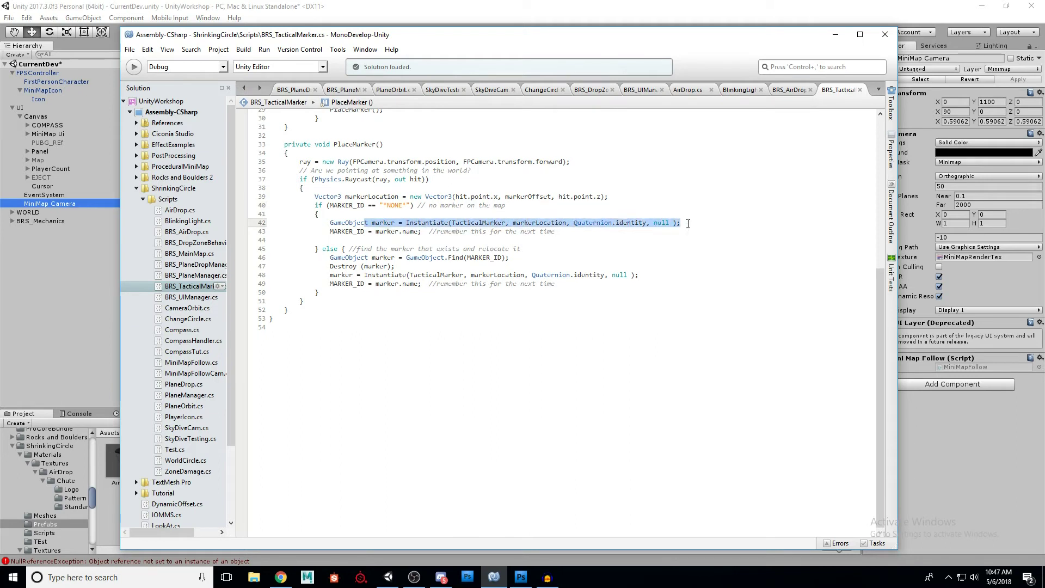
pyautogui.click(432, 198)
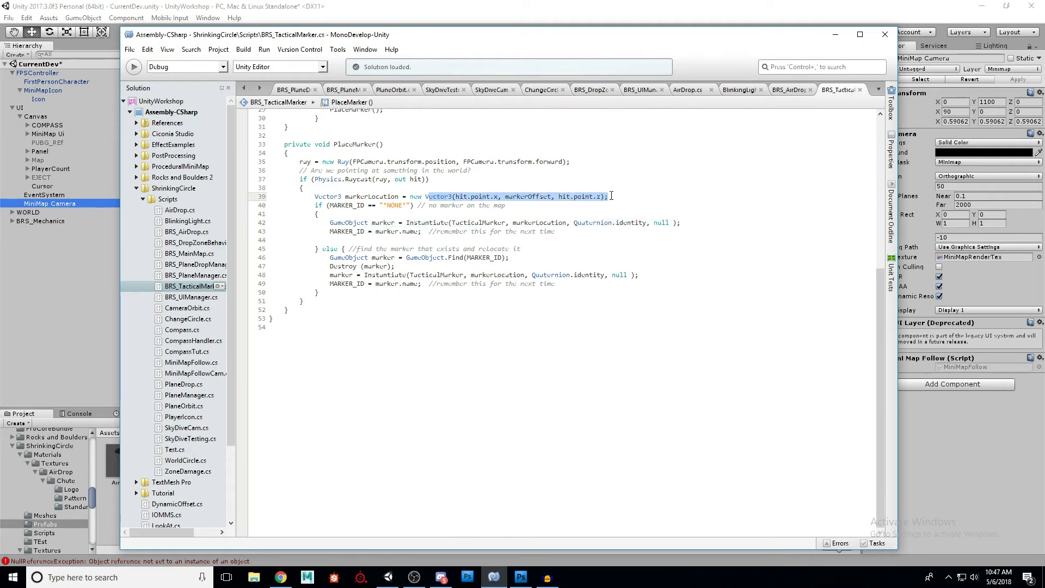
pyautogui.click(376, 224)
pyautogui.doubleClick(377, 223)
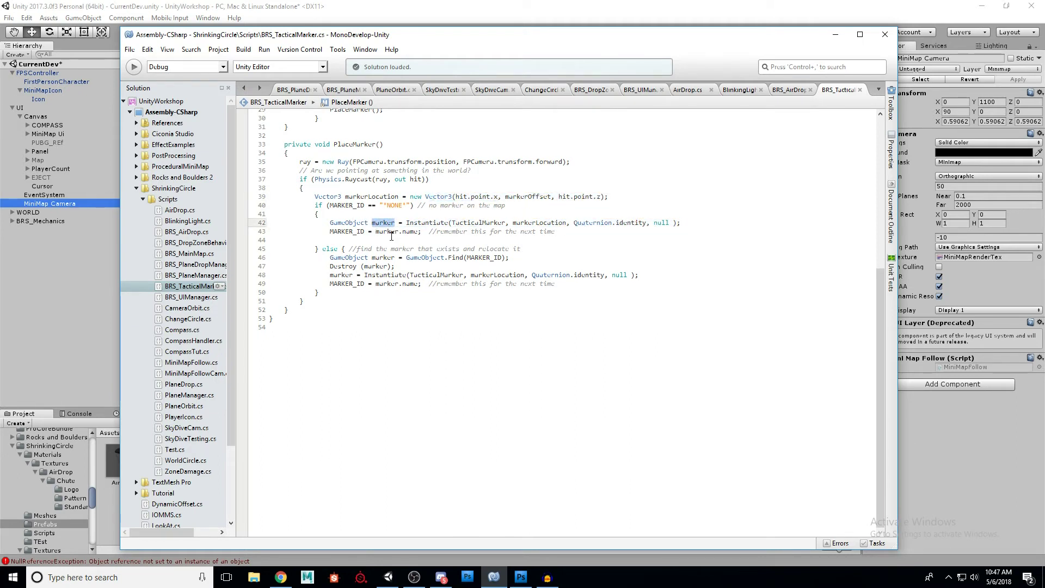
pyautogui.doubleClick(428, 223)
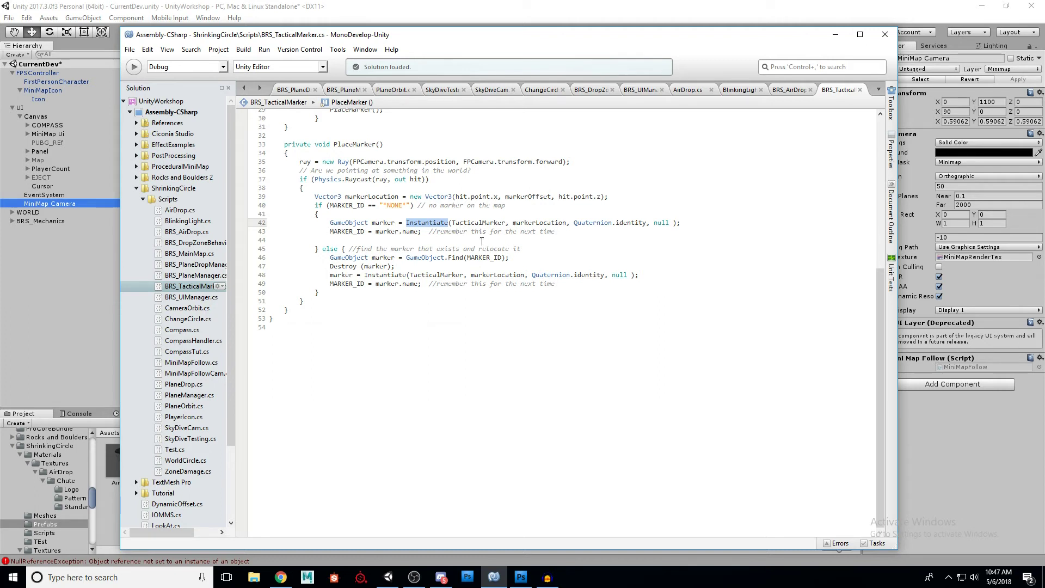
pyautogui.doubleClick(476, 224)
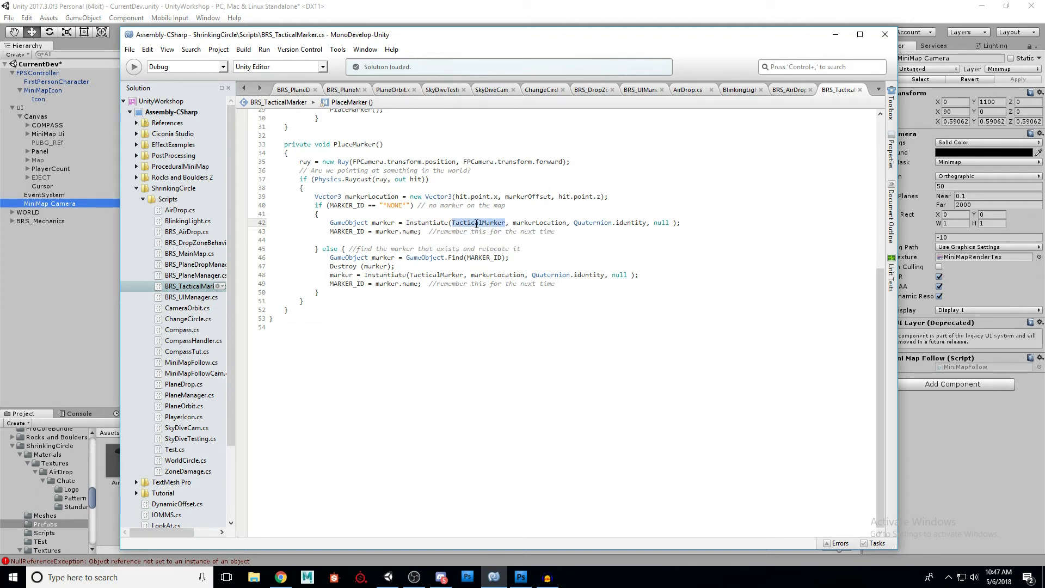
pyautogui.scroll(9, 482, 228)
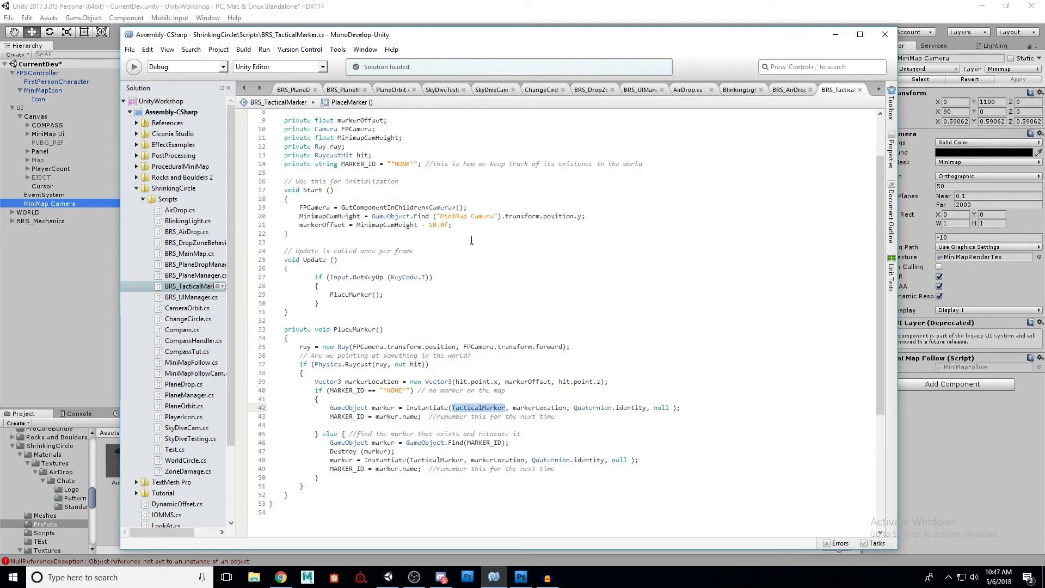
pyautogui.moveTo(313, 150); pyautogui.dragTo(401, 151)
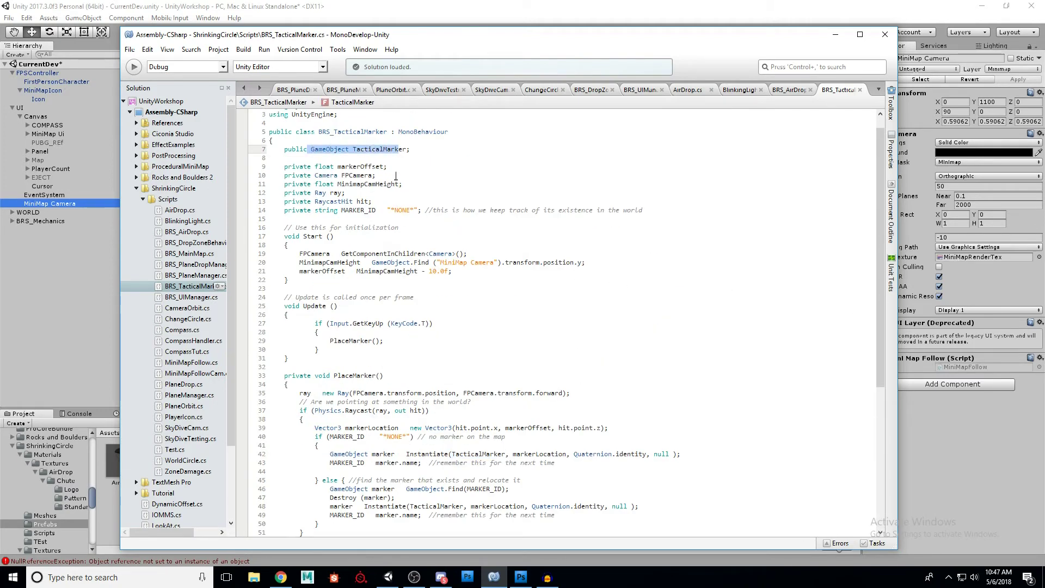
pyautogui.click(378, 151)
pyautogui.scroll(-7, 497, 293)
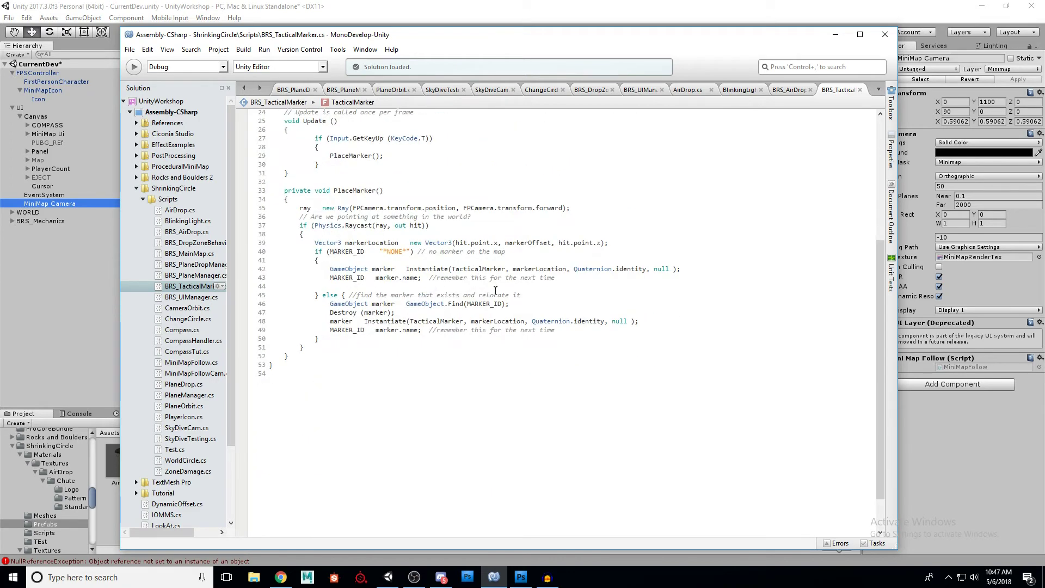
# Examine the markerLocation and Quaternion.identity arguments of the first Instantiate call
pyautogui.doubleClick(533, 269)
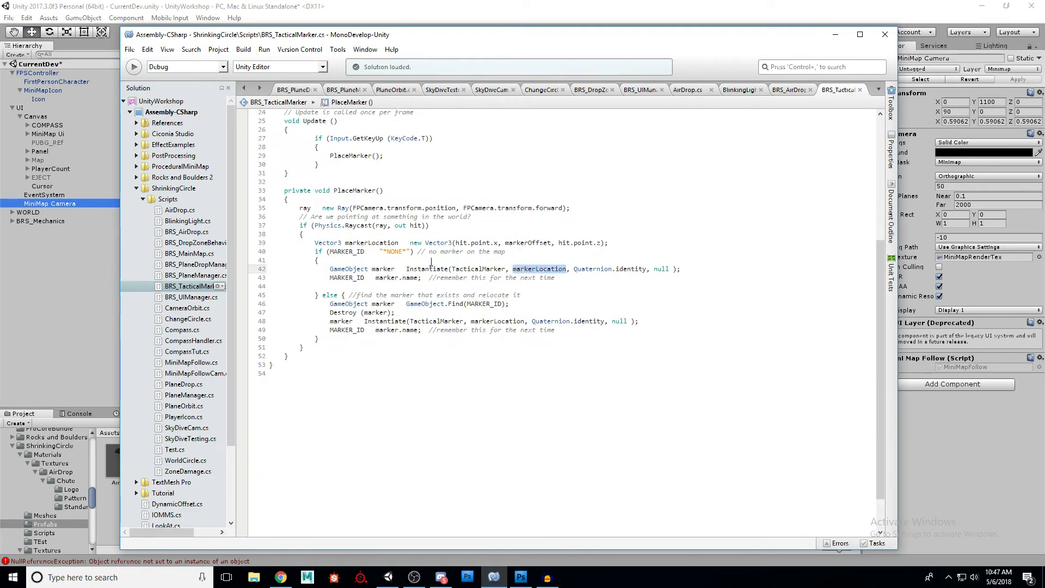
pyautogui.moveTo(372, 246); pyautogui.dragTo(608, 246)
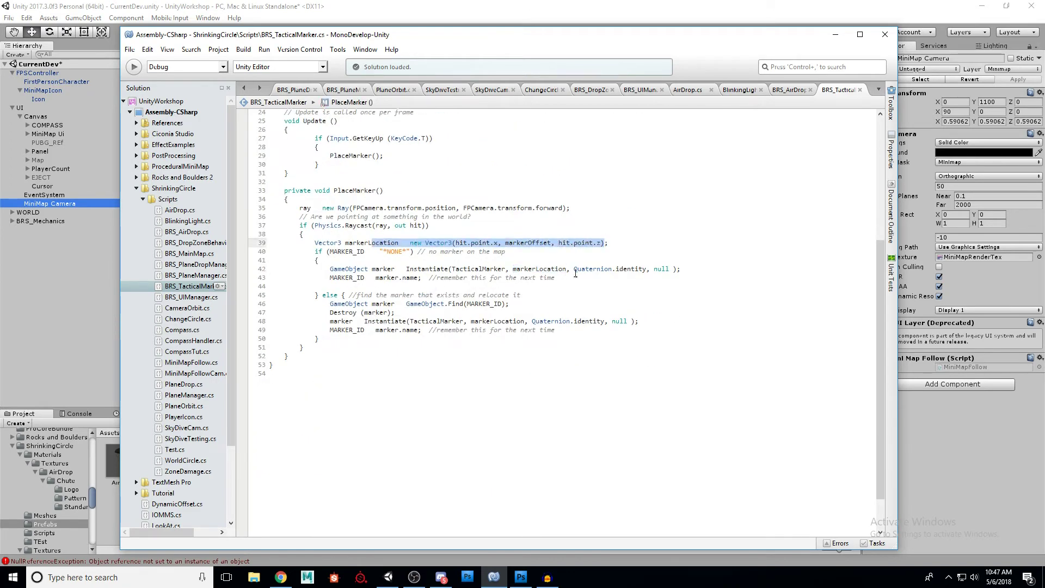
pyautogui.doubleClick(625, 269)
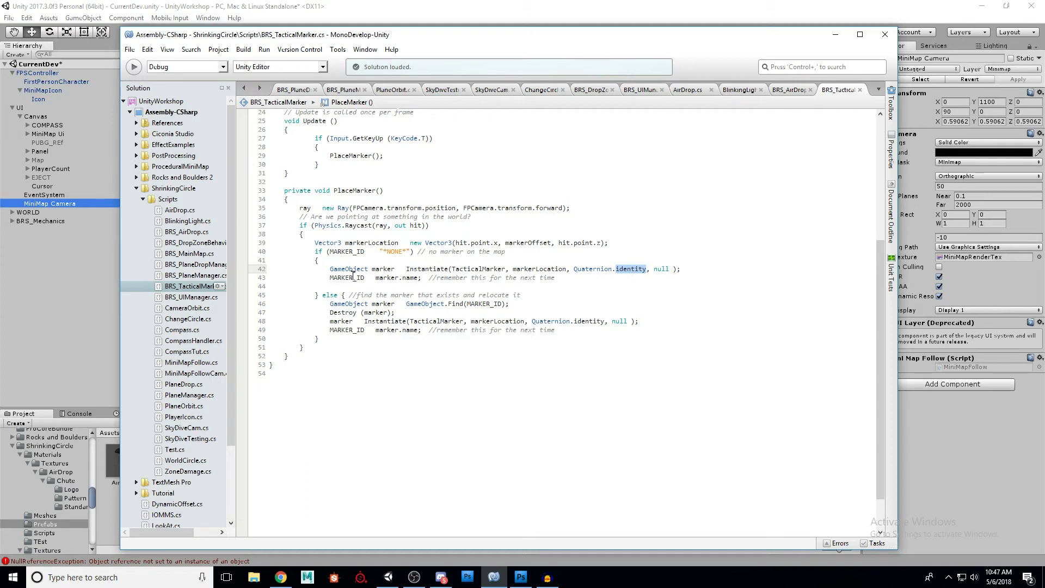
# Examine how MARKER_ID stores marker.name after instantiation in place of the "*NONE*" value
pyautogui.doubleClick(353, 276)
pyautogui.doubleClick(411, 278)
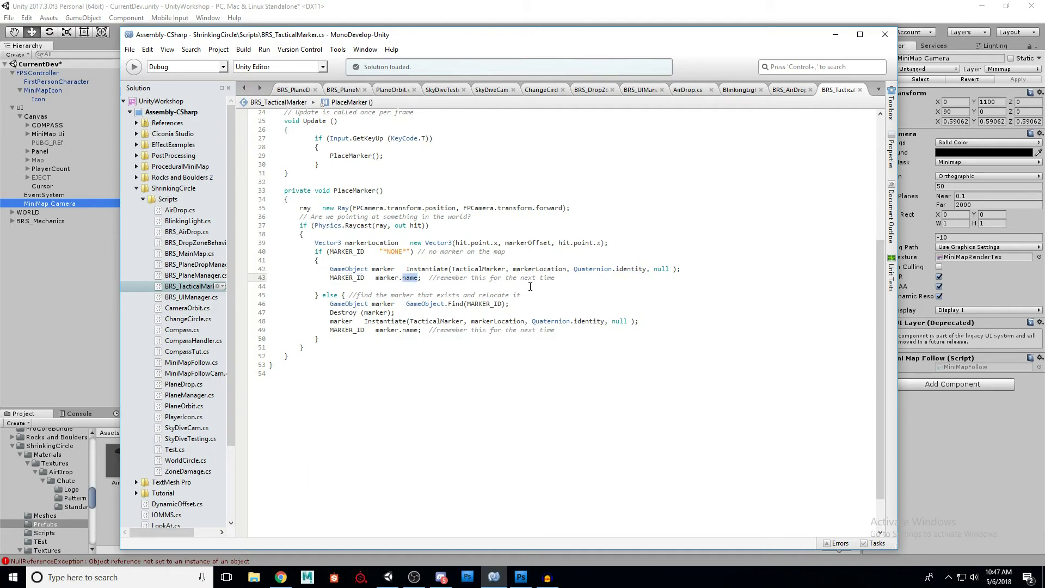
pyautogui.doubleClick(393, 252)
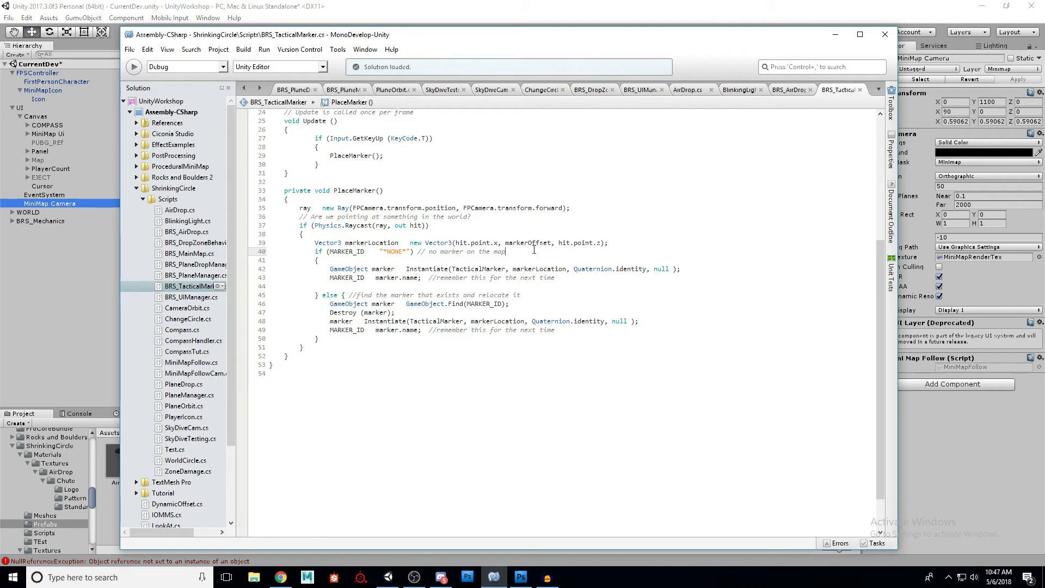
# Retrace a repeated marker placement from Update's key check through the markerLocation assignment to the MARKER_ID condition
pyautogui.scroll(2, 537, 269)
pyautogui.moveTo(341, 185); pyautogui.dragTo(444, 209)
pyautogui.click(440, 218)
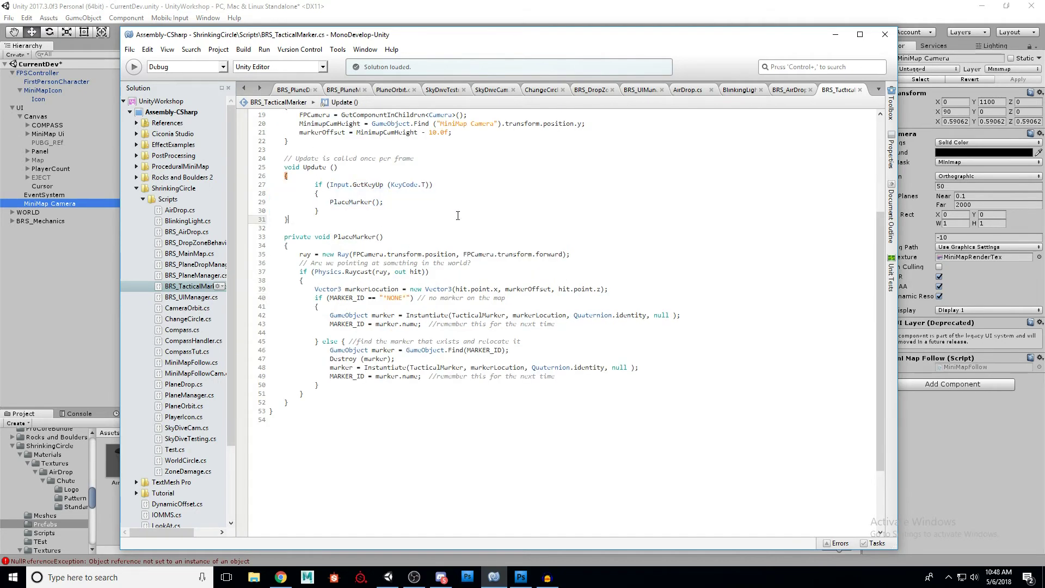
pyautogui.scroll(-2, 426, 252)
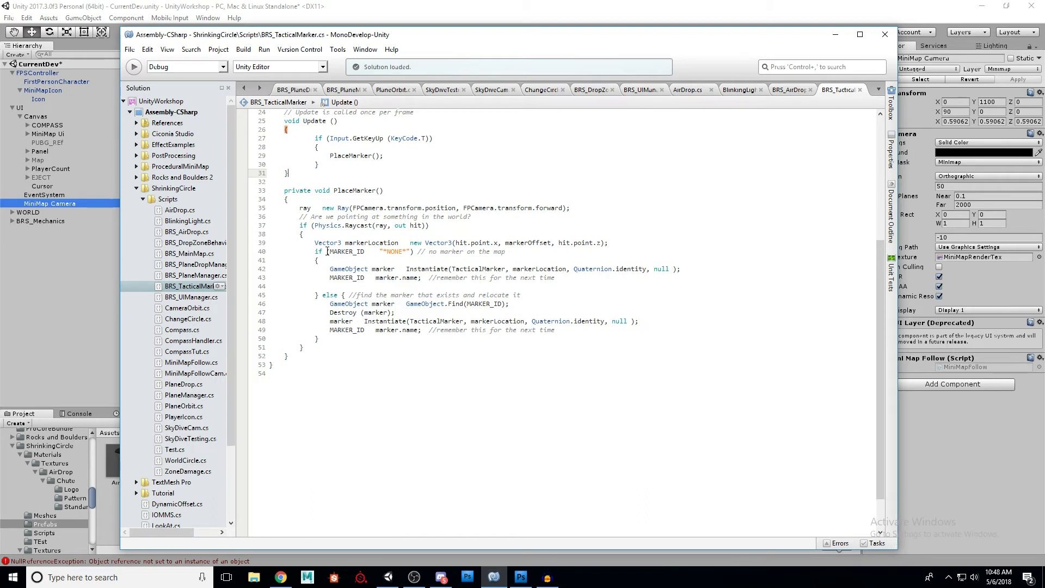
pyautogui.moveTo(403, 242); pyautogui.dragTo(627, 245)
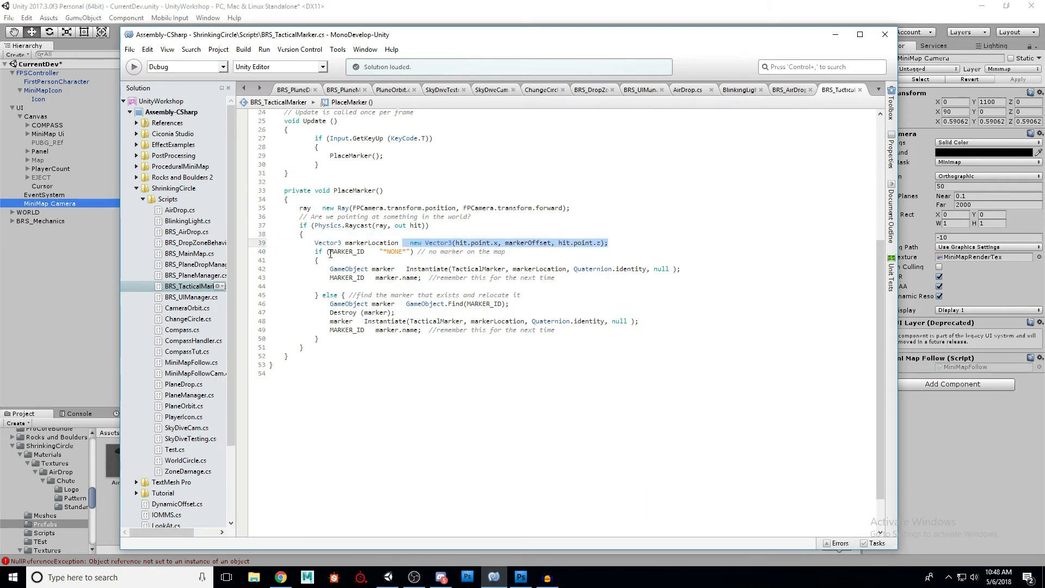
pyautogui.moveTo(329, 251); pyautogui.dragTo(419, 252)
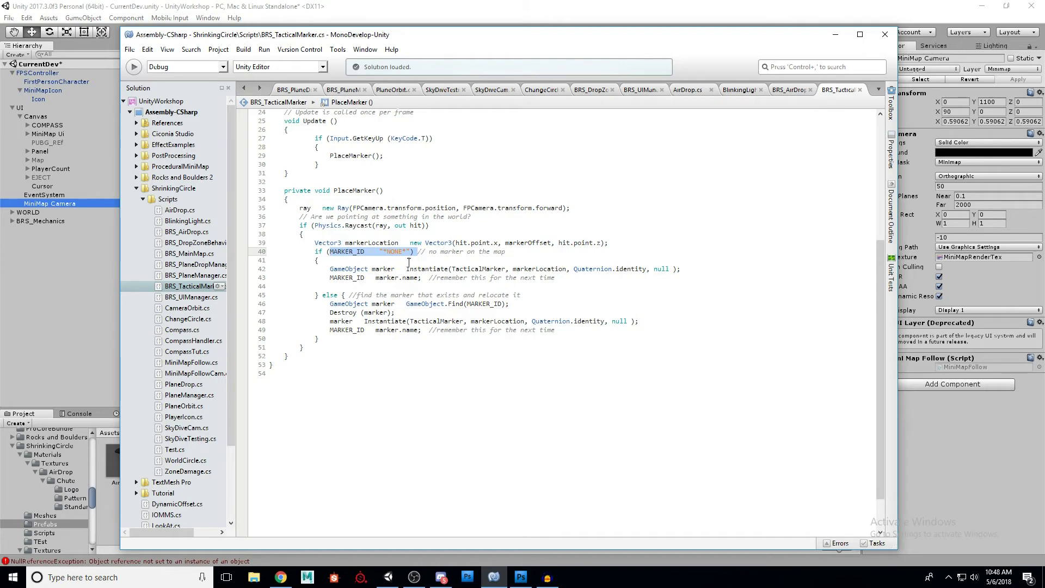
# Examine how the else branch finds the existing marker by MARKER_ID, destroys it, instantiates a replacement and stores its name
pyautogui.scroll(-2, 419, 256)
pyautogui.moveTo(325, 249); pyautogui.dragTo(492, 248)
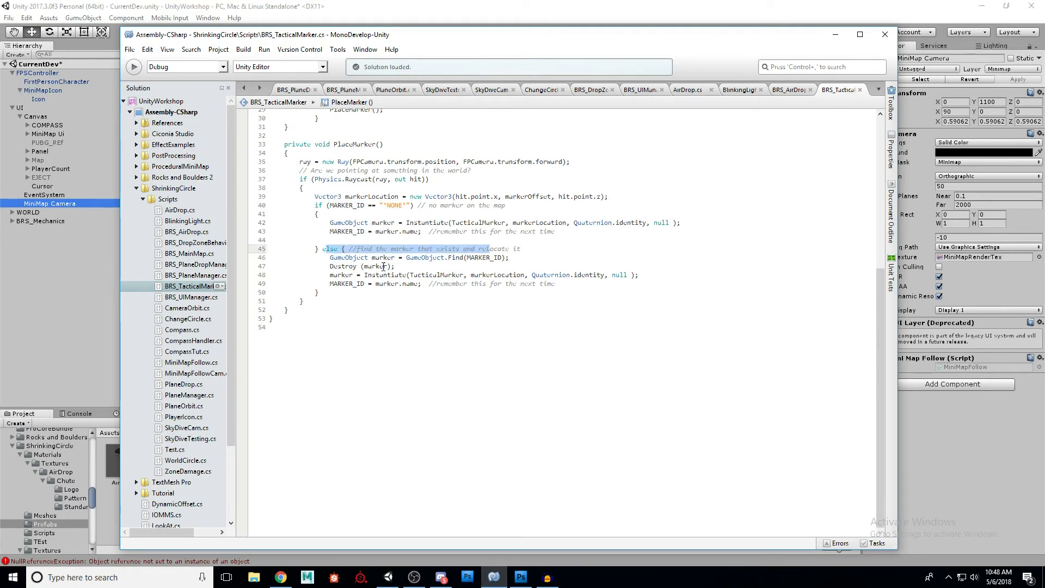
pyautogui.moveTo(330, 257); pyautogui.dragTo(527, 262)
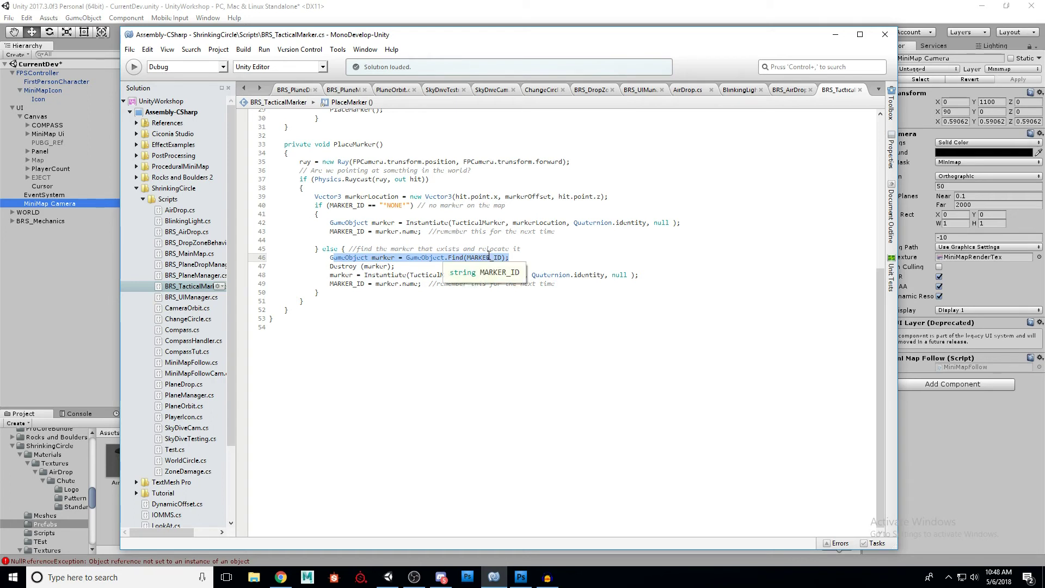
pyautogui.doubleClick(375, 266)
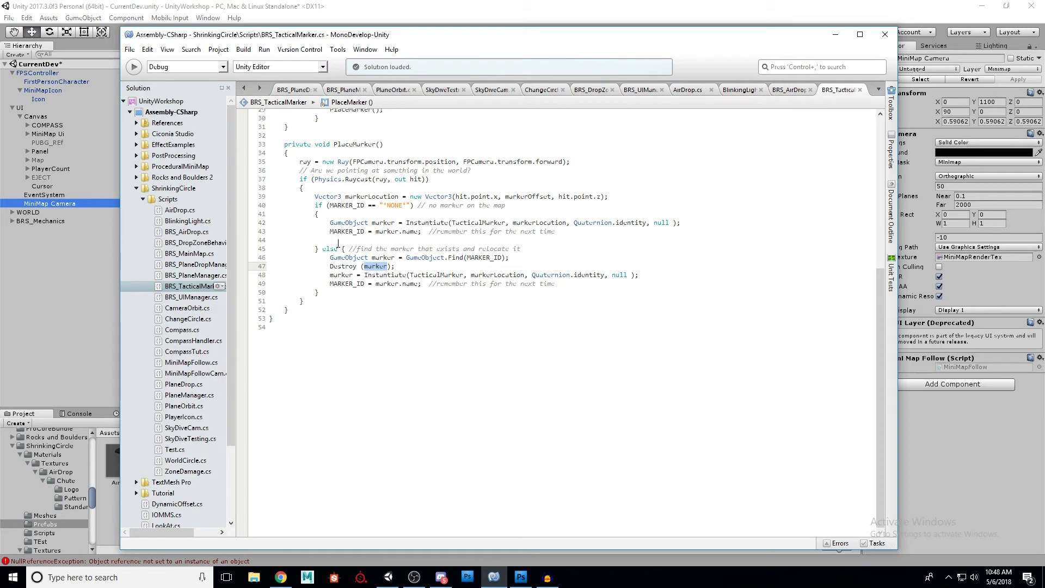
pyautogui.moveTo(326, 275)
pyautogui.mouseDown()
pyautogui.moveTo(489, 283)
pyautogui.moveTo(663, 275)
pyautogui.mouseUp()
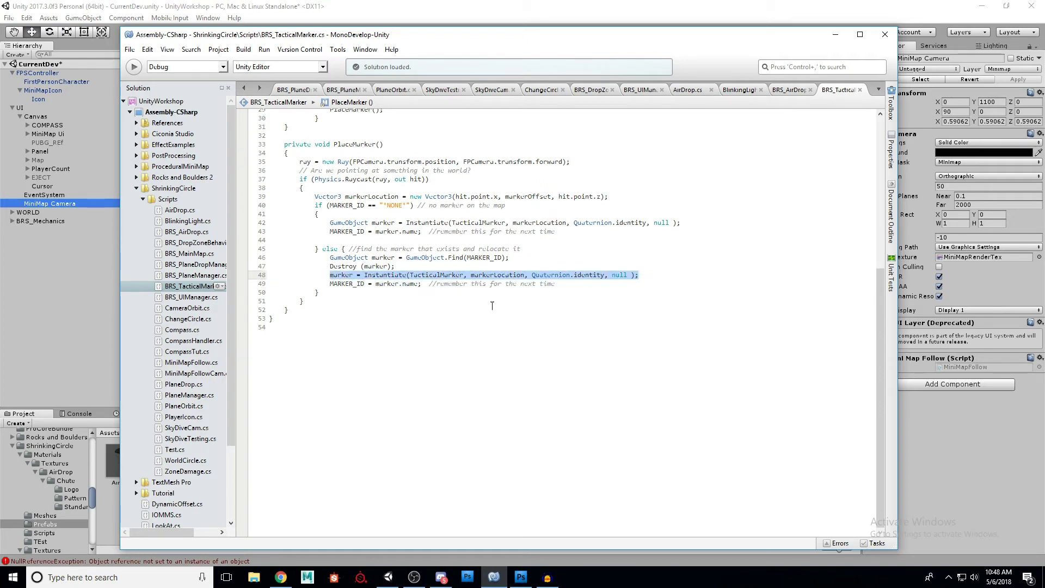
pyautogui.click(527, 301)
pyautogui.moveTo(328, 284); pyautogui.dragTo(561, 283)
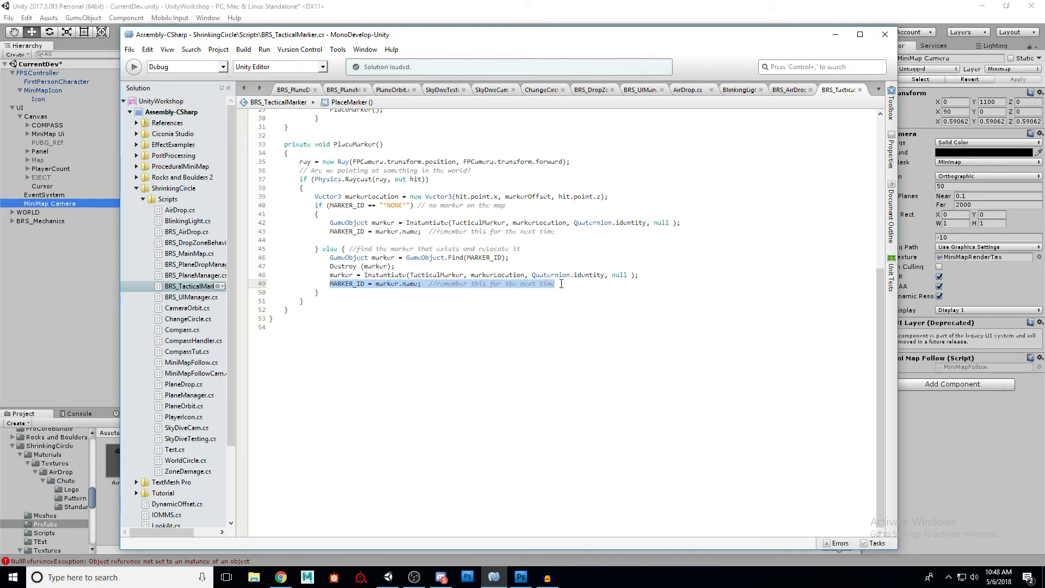
pyautogui.click(396, 266)
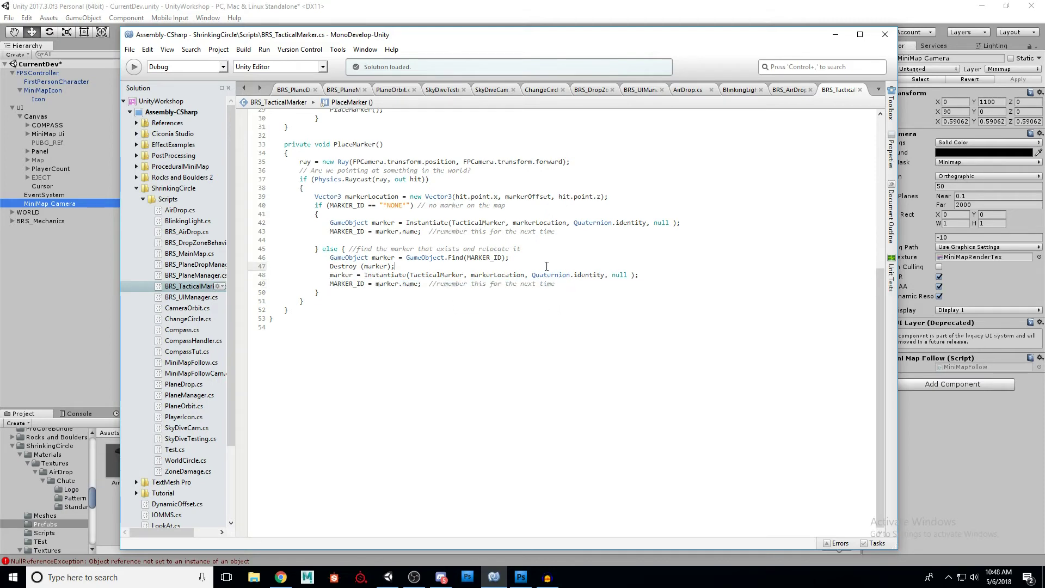
# Review the first-placement branch's two statements together with its MARKER_ID == "*NONE*" condition
pyautogui.scroll(5, 416, 336)
pyautogui.scroll(-2, 418, 299)
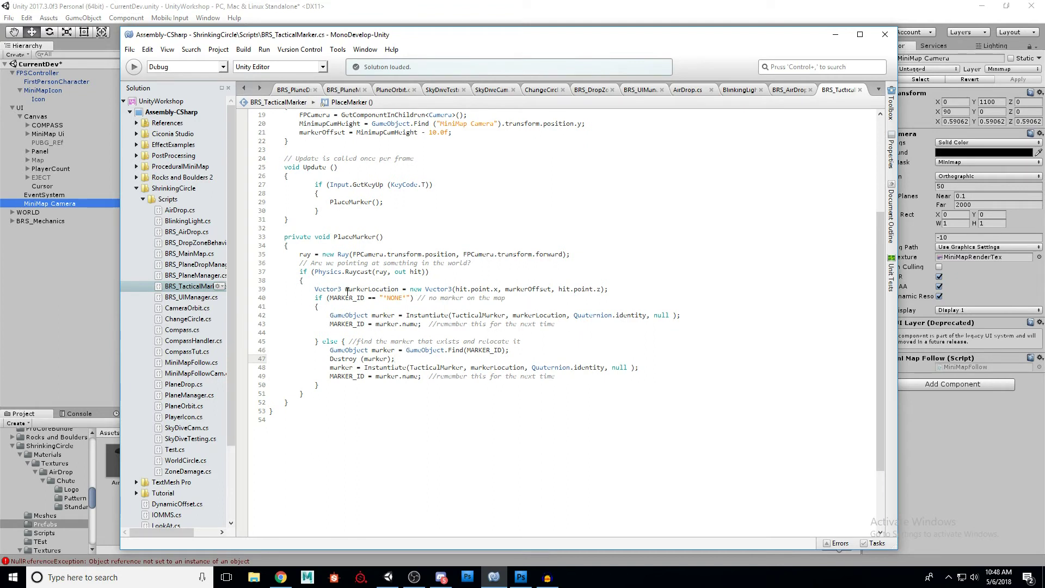
pyautogui.moveTo(331, 317); pyautogui.dragTo(579, 325)
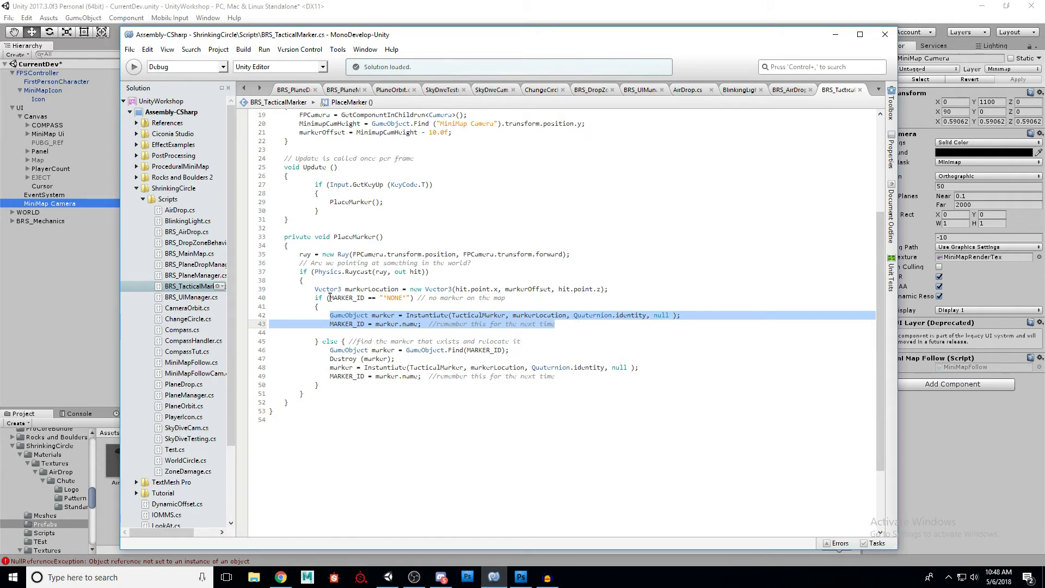
pyautogui.moveTo(329, 298); pyautogui.dragTo(416, 300)
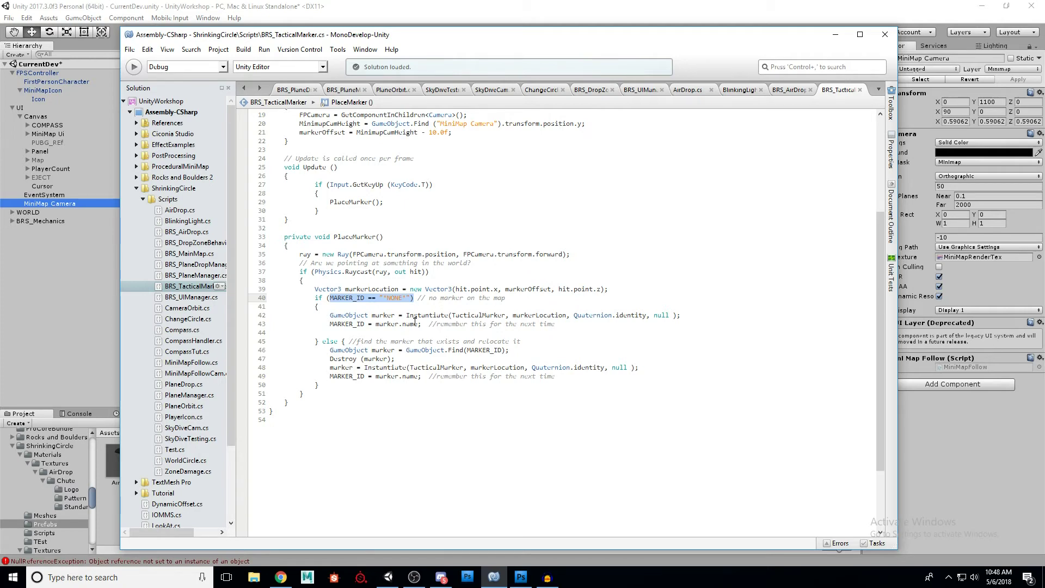
# Review how the else branch destroys the existing marker and instantiates its replacement at markerLocation, then return to the script's start
pyautogui.scroll(-2, 423, 318)
pyautogui.moveTo(323, 295); pyautogui.dragTo(570, 331)
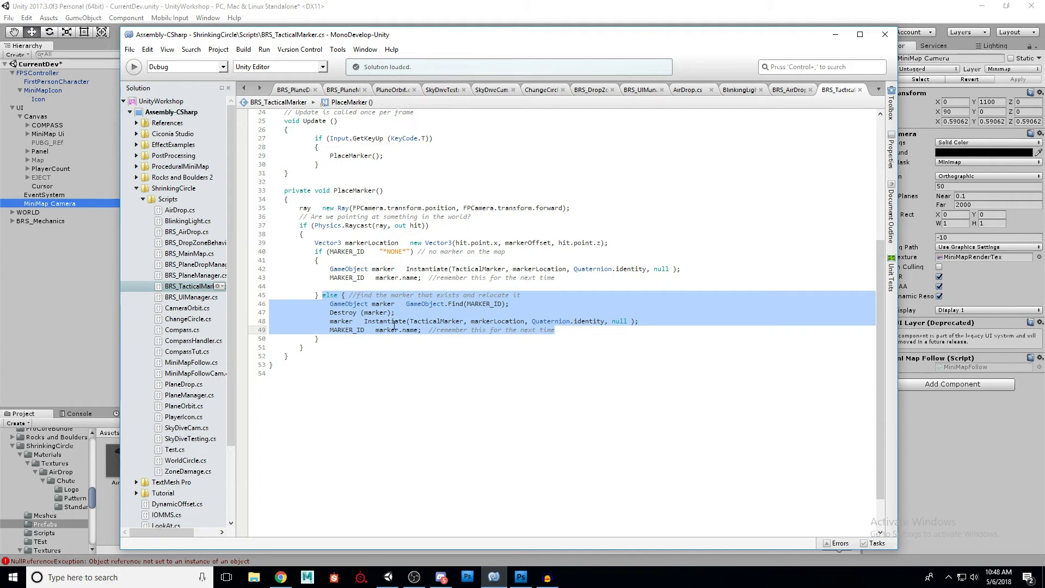
pyautogui.click(395, 322)
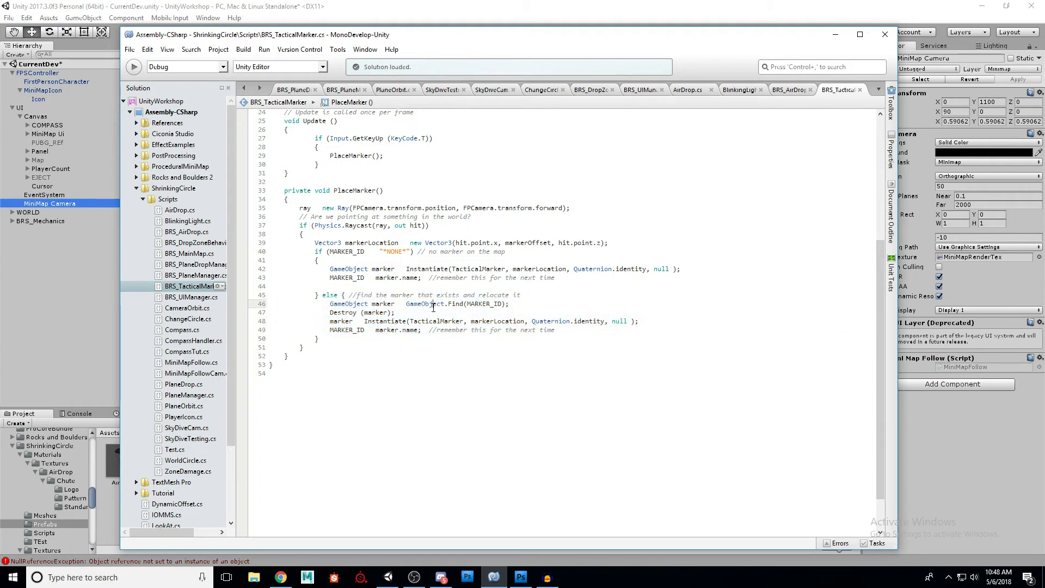
pyautogui.doubleClick(375, 312)
pyautogui.doubleClick(489, 321)
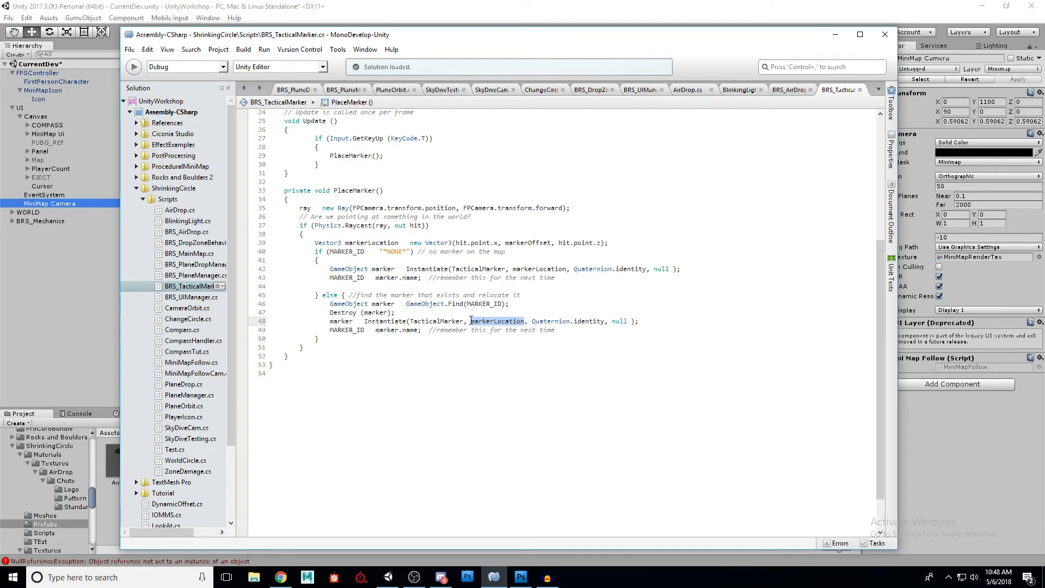
pyautogui.click(588, 321)
pyautogui.scroll(8, 544, 283)
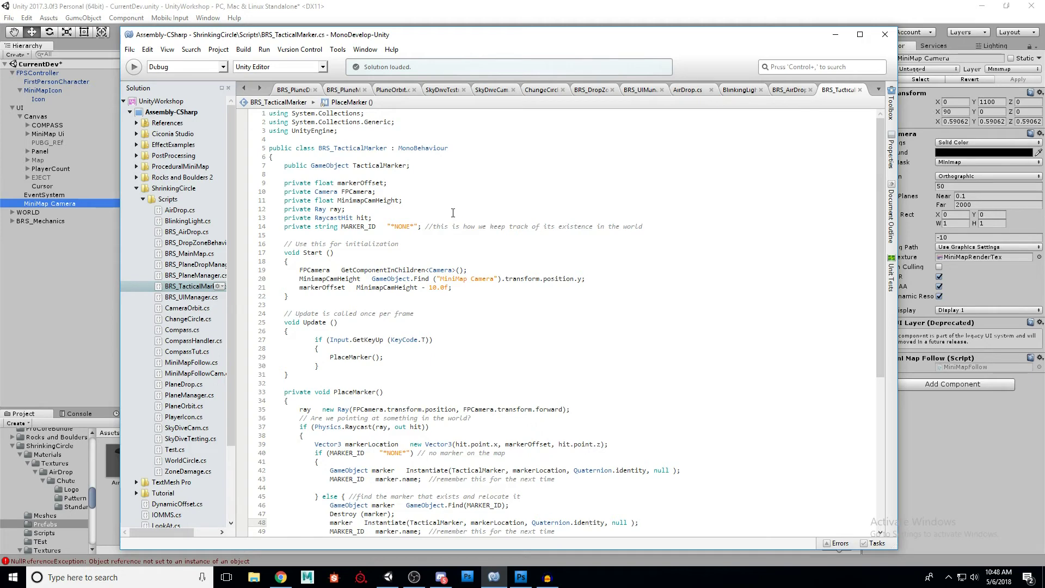
# Return to the Unity editor and assign the TacticalMarker prefab to the Tactical Marker slot of FPSController's BRS_TacticalMarker script
pyautogui.click(840, 34)
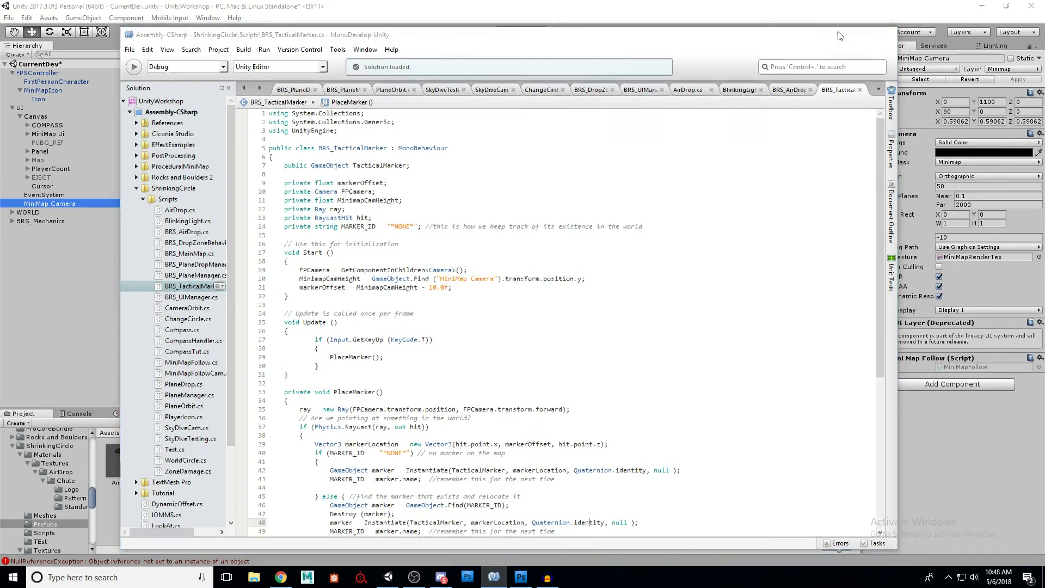
pyautogui.click(55, 74)
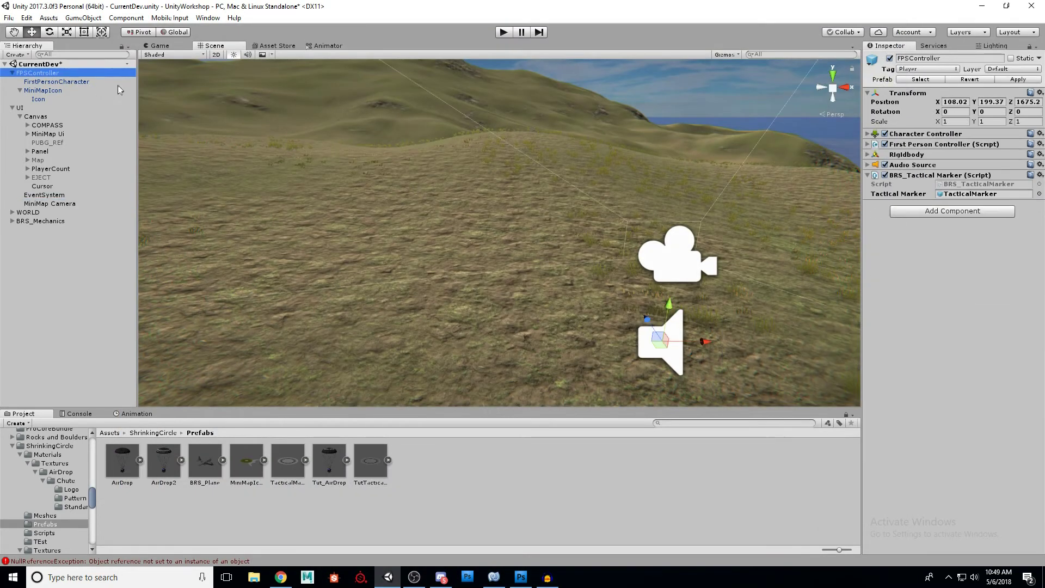
pyautogui.press('f')
pyautogui.keyDown('alt'); pyautogui.moveTo(547, 230); pyautogui.dragTo(615, 228); pyautogui.keyUp('alt')
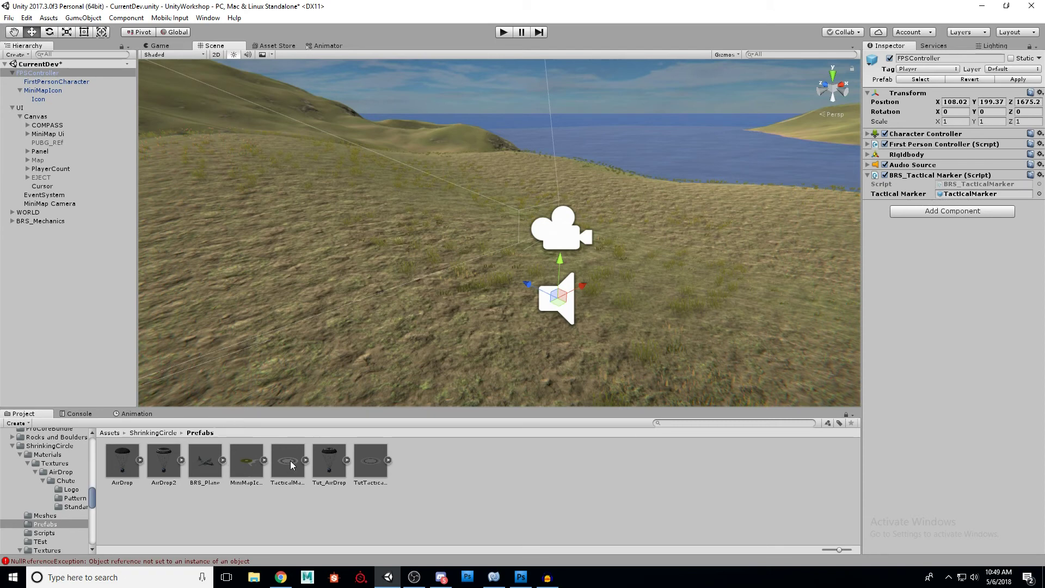
pyautogui.moveTo(301, 467)
pyautogui.mouseDown()
pyautogui.moveTo(873, 306)
pyautogui.moveTo(968, 202)
pyautogui.moveTo(658, 263)
pyautogui.moveTo(496, 198)
pyautogui.moveTo(630, 191)
pyautogui.moveTo(628, 238)
pyautogui.moveTo(899, 186)
pyautogui.moveTo(971, 201)
pyautogui.mouseUp()
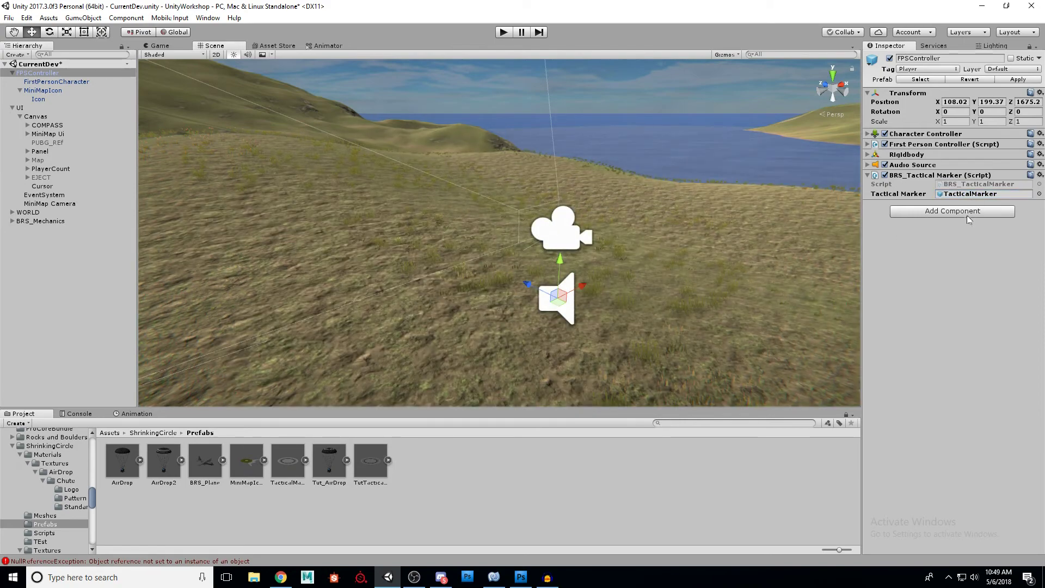
# Look up the Raw Image option for a new Canvas child, and inspect the existing Cursor object and its crosshair in the Game view
pyautogui.click(12, 73)
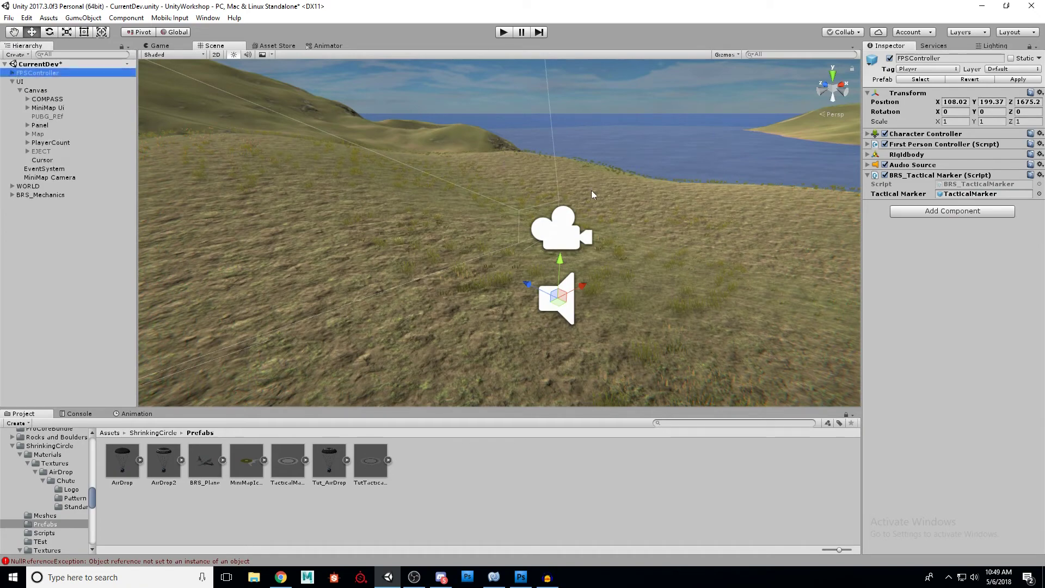
pyautogui.moveTo(605, 223); pyautogui.dragTo(573, 246, button='right')
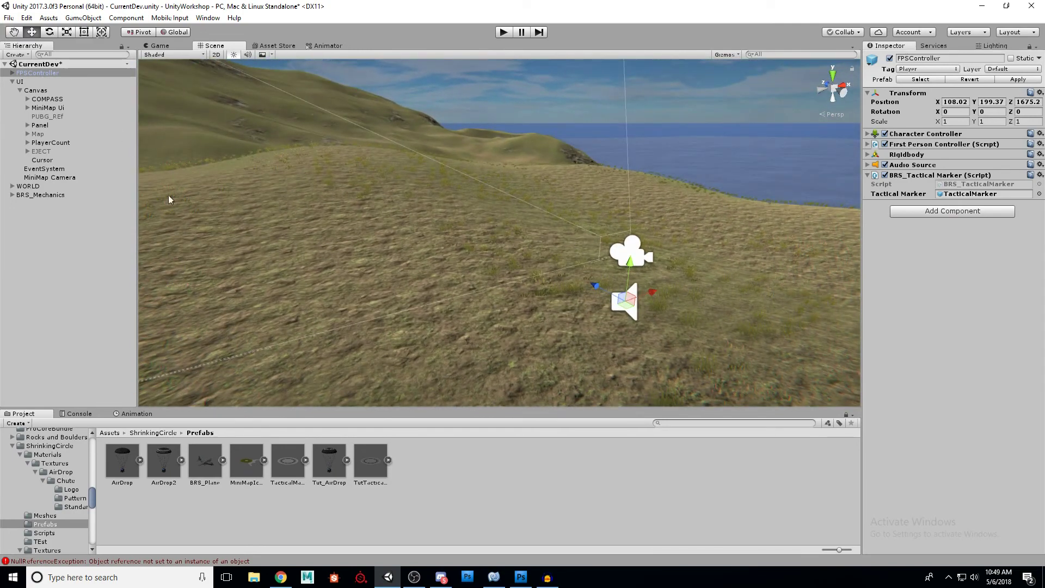
pyautogui.click(34, 90)
pyautogui.rightClick(33, 90)
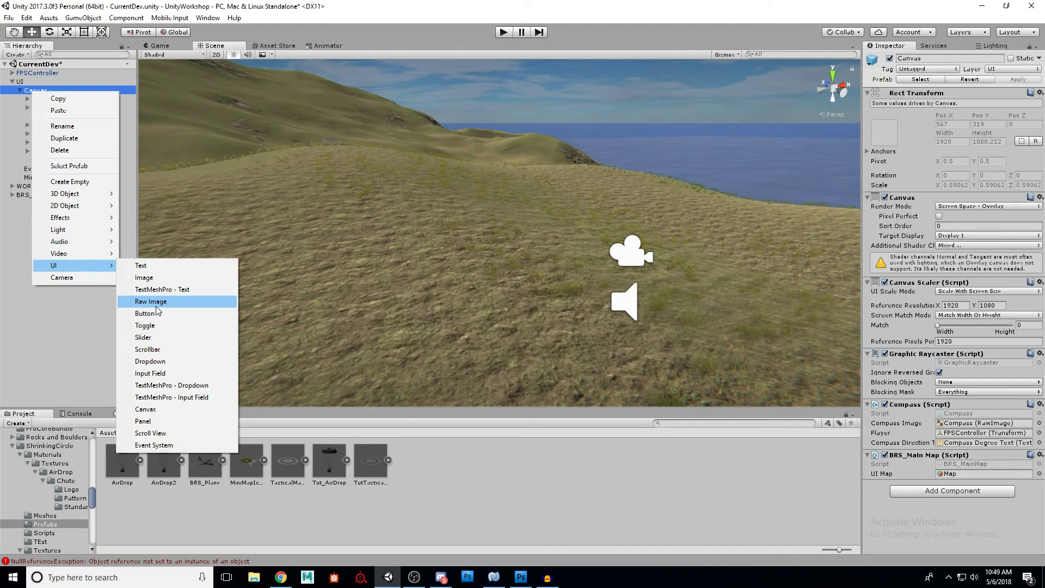
pyautogui.click(310, 6)
pyautogui.click(43, 160)
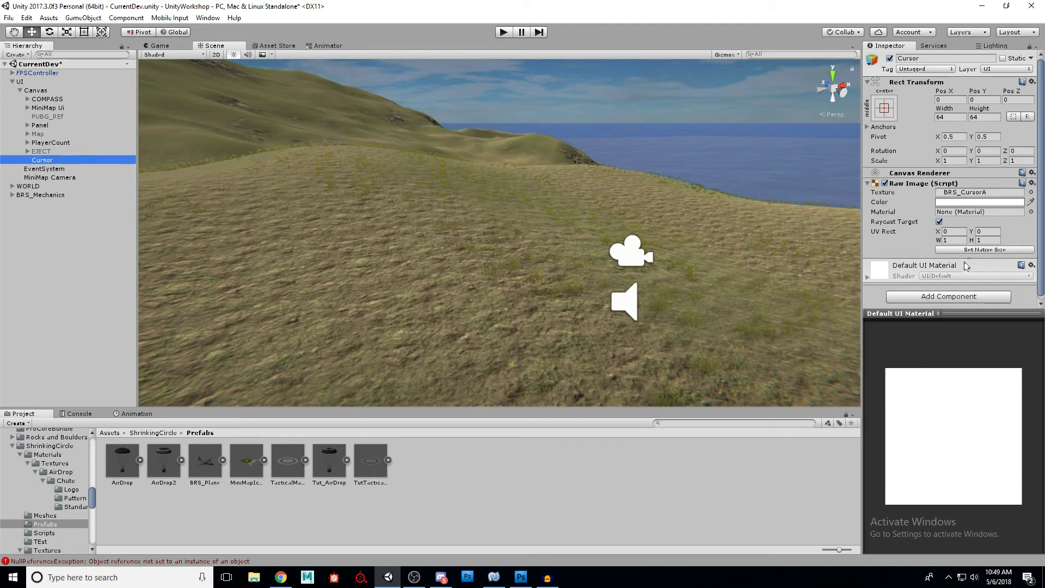
pyautogui.moveTo(460, 234); pyautogui.dragTo(437, 220, button='right')
pyautogui.click(158, 45)
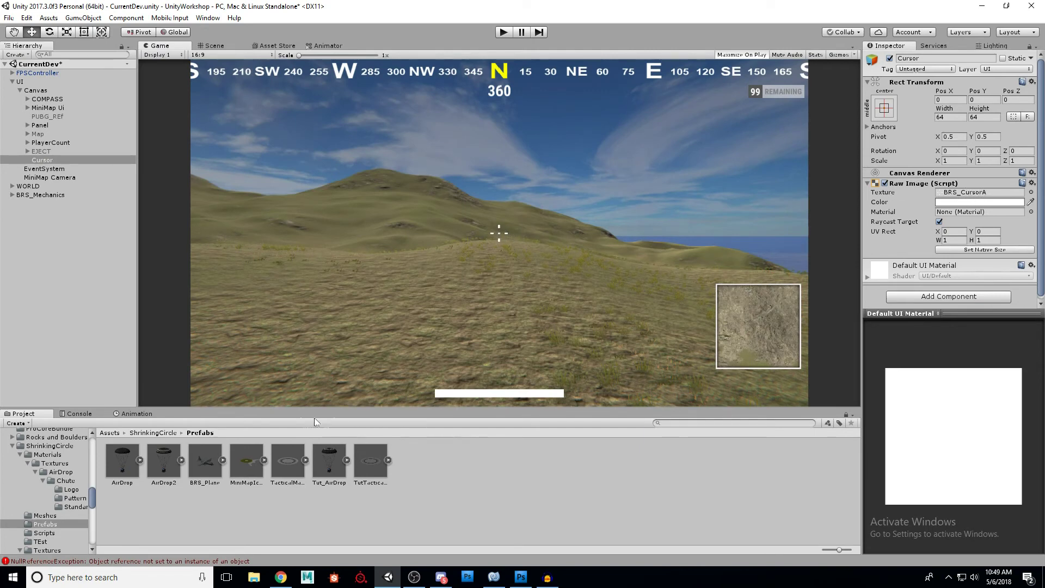
# Assign the BRS_CursorA texture from the ShrinkingCircle Textures folder to the Cursor's Raw Image
pyautogui.click(165, 433)
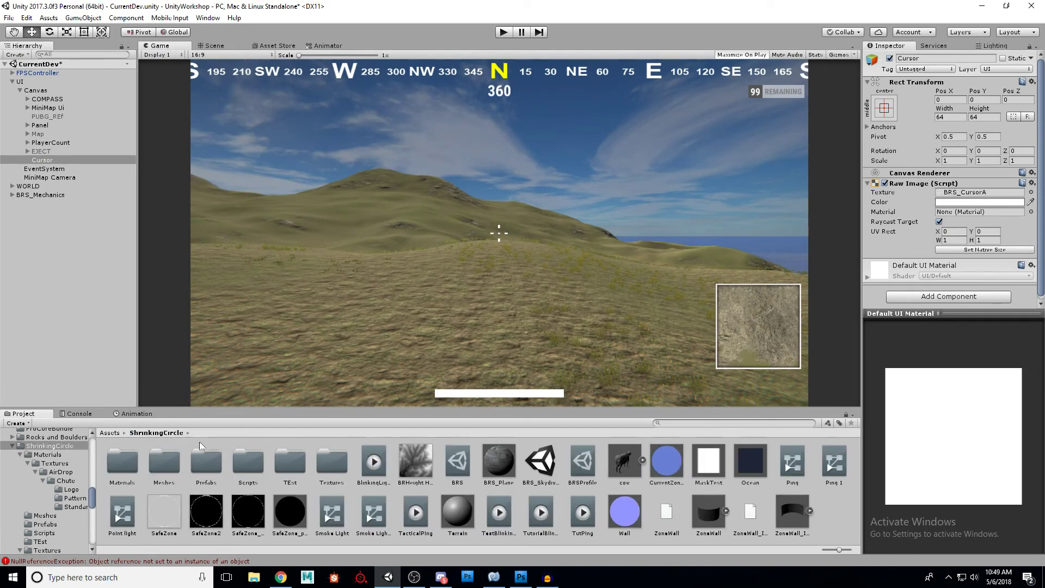
pyautogui.doubleClick(331, 461)
pyautogui.click(249, 469)
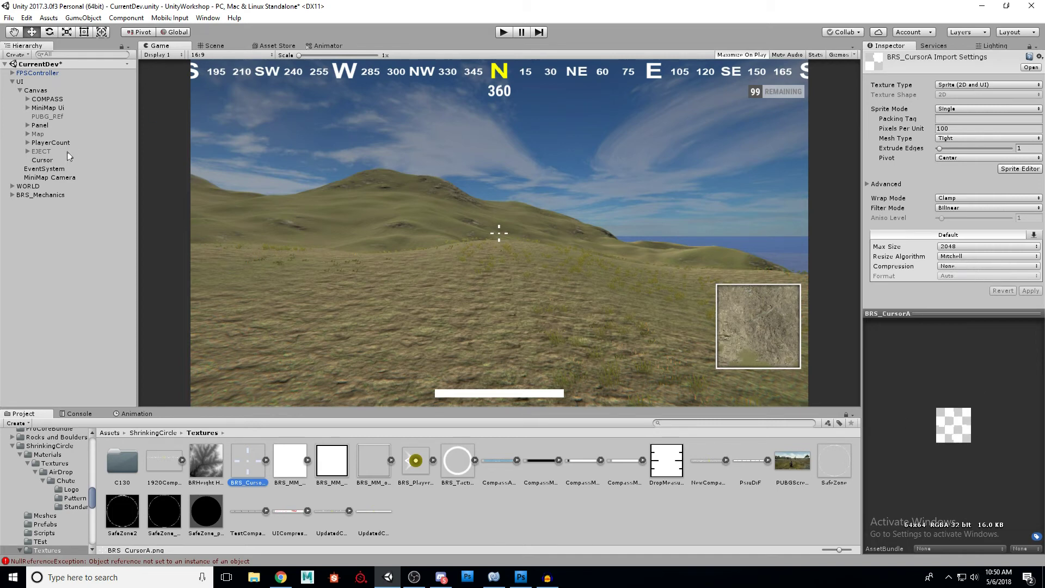
pyautogui.click(43, 161)
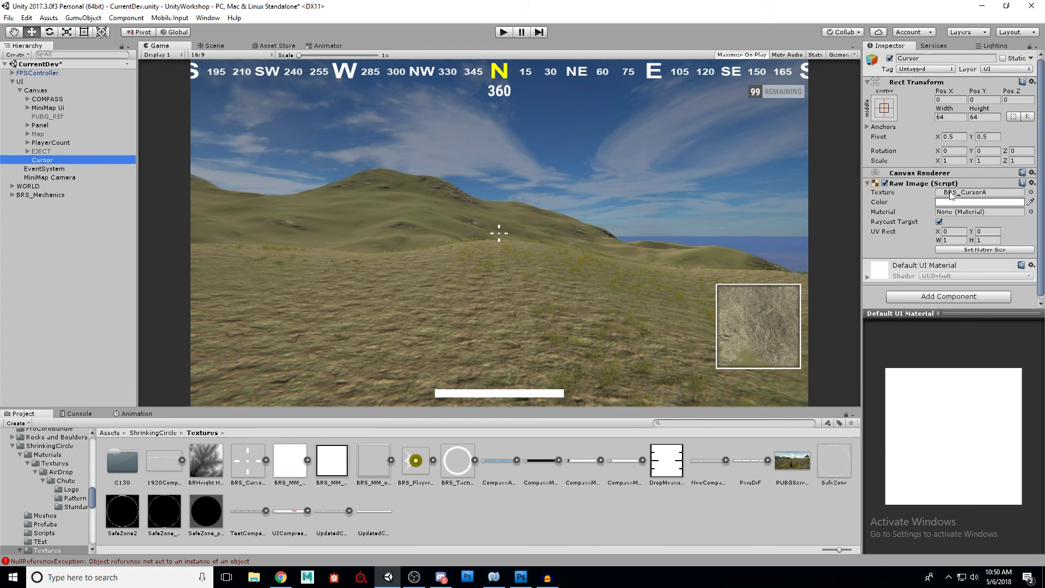
pyautogui.moveTo(247, 461); pyautogui.dragTo(974, 197)
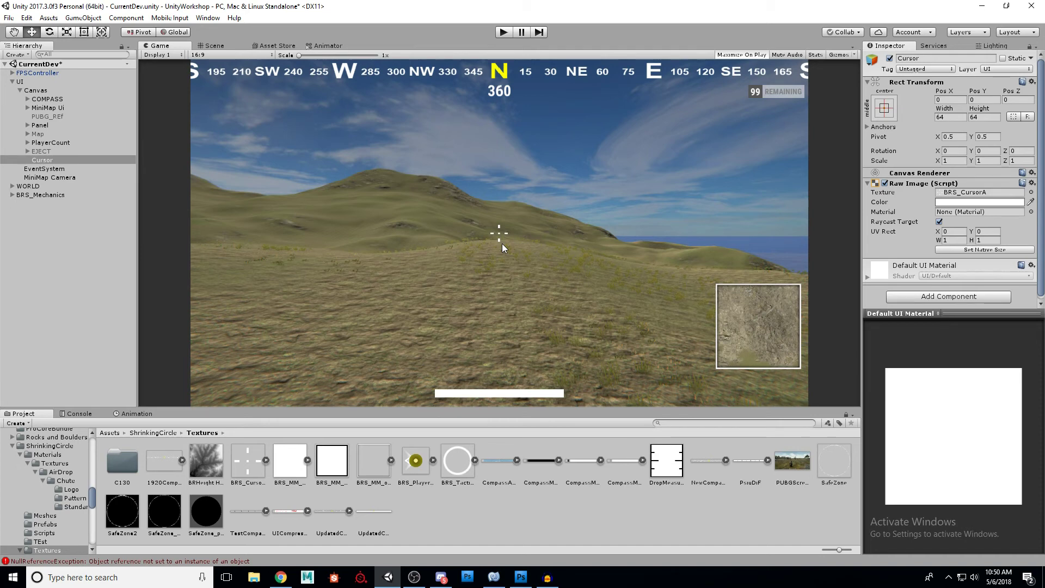
# Collapse the UI hierarchy, select FPSController, and playtest the game by walking towards a placed tactical marker
pyautogui.click(11, 83)
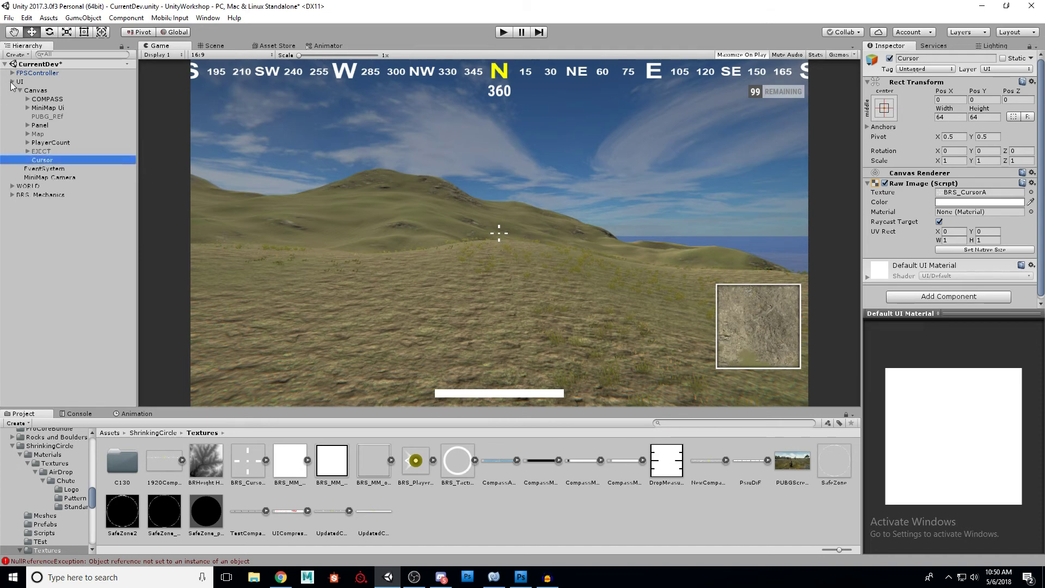
pyautogui.click(12, 81)
pyautogui.click(37, 72)
pyautogui.click(505, 33)
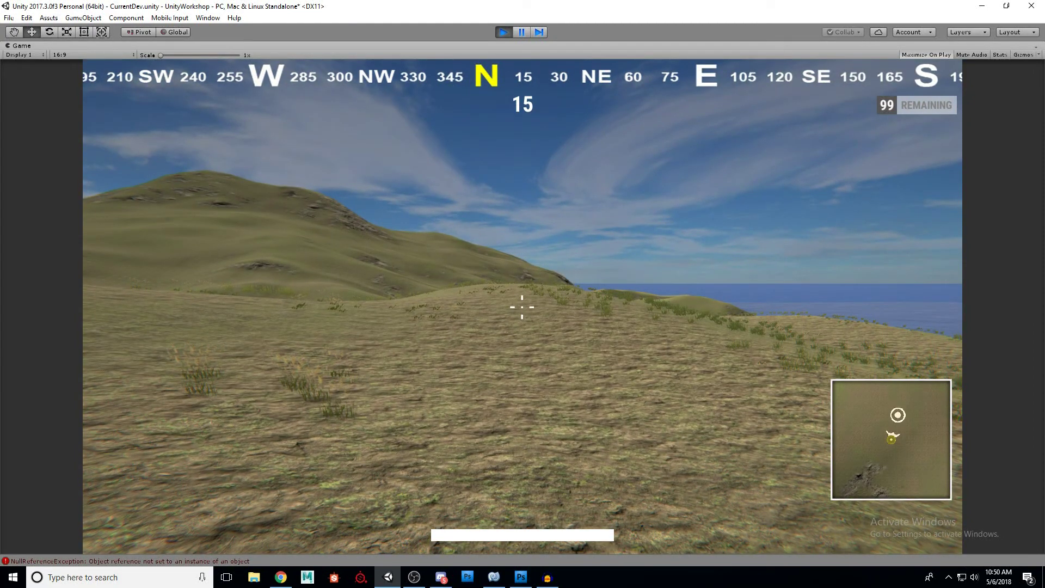
pyautogui.press('w')
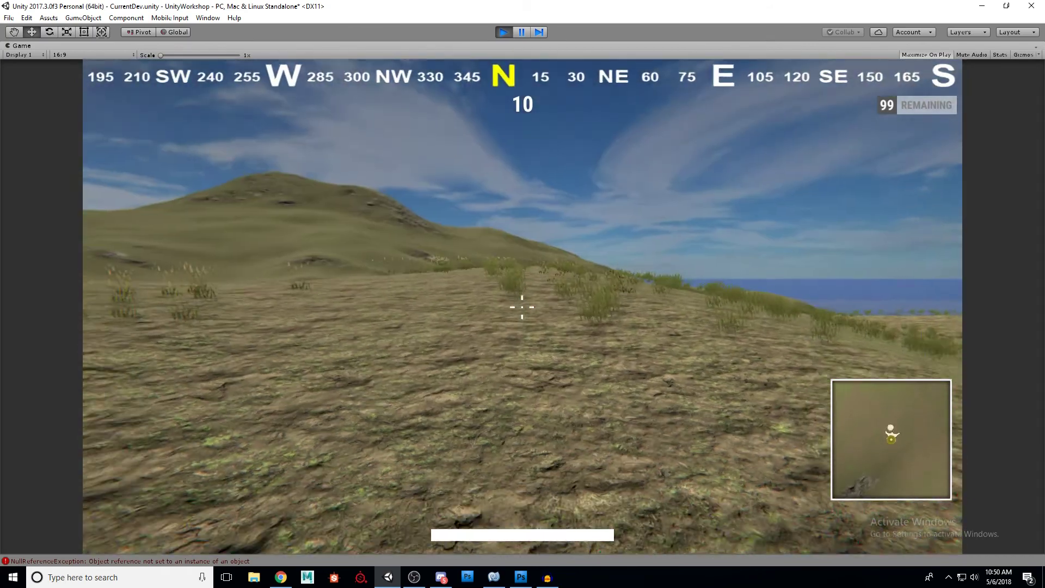
# Pause the running game and inspect the player's minimap icon above the FPSController in the Scene view
pyautogui.press('Escape')
pyautogui.hotkey('shift', 'space')
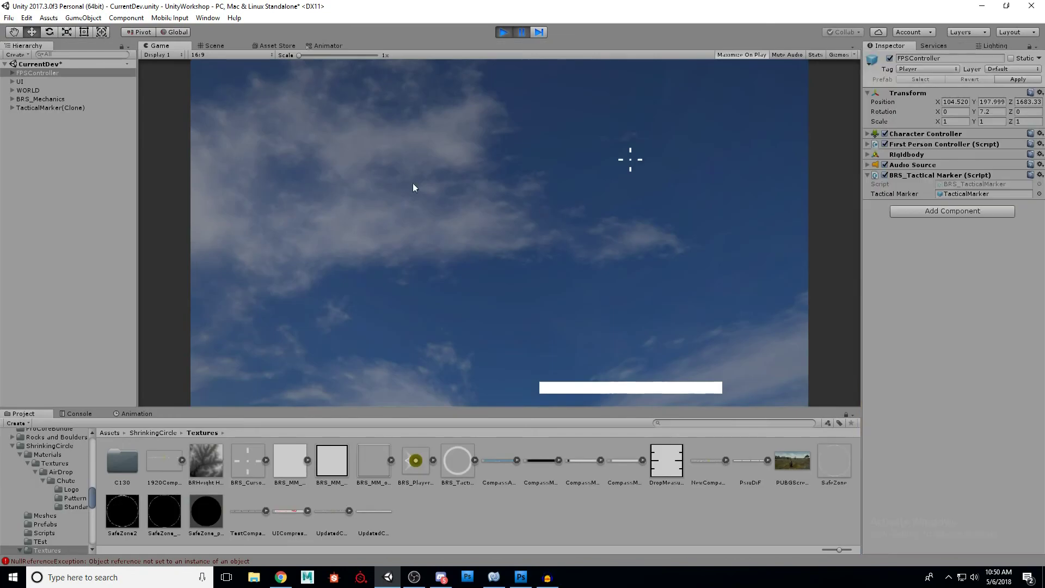
pyautogui.hotkey('ctrl', '1')
pyautogui.moveTo(423, 199); pyautogui.dragTo(537, 303, button='right')
pyautogui.scroll(5, 541, 254)
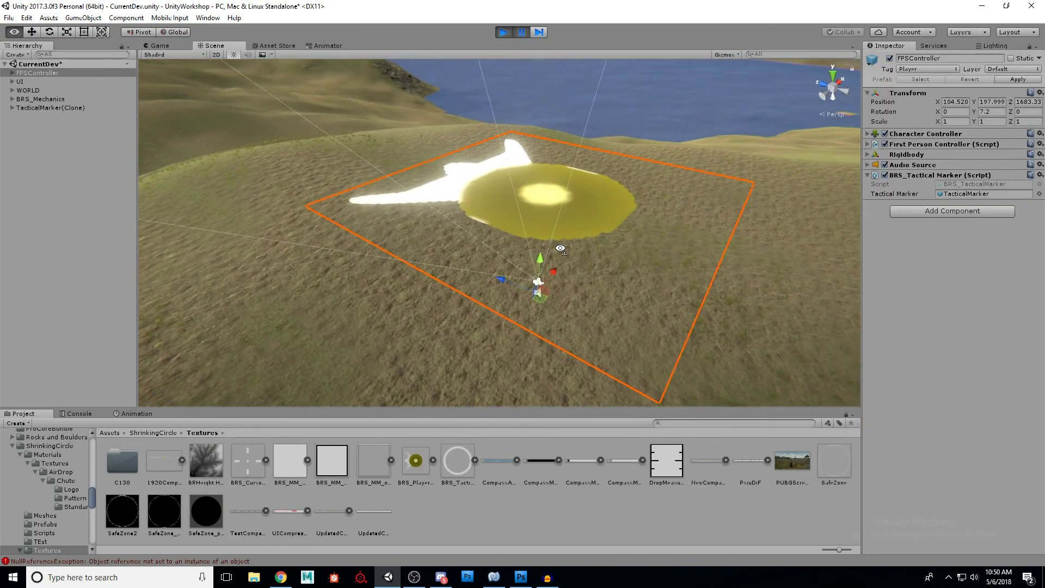
pyautogui.moveTo(558, 234)
pyautogui.mouseDown(button='right')
pyautogui.moveTo(559, 296)
pyautogui.moveTo(545, 60)
pyautogui.moveTo(555, 153)
pyautogui.moveTo(601, 305)
pyautogui.moveTo(571, 216)
pyautogui.mouseUp(button='right')
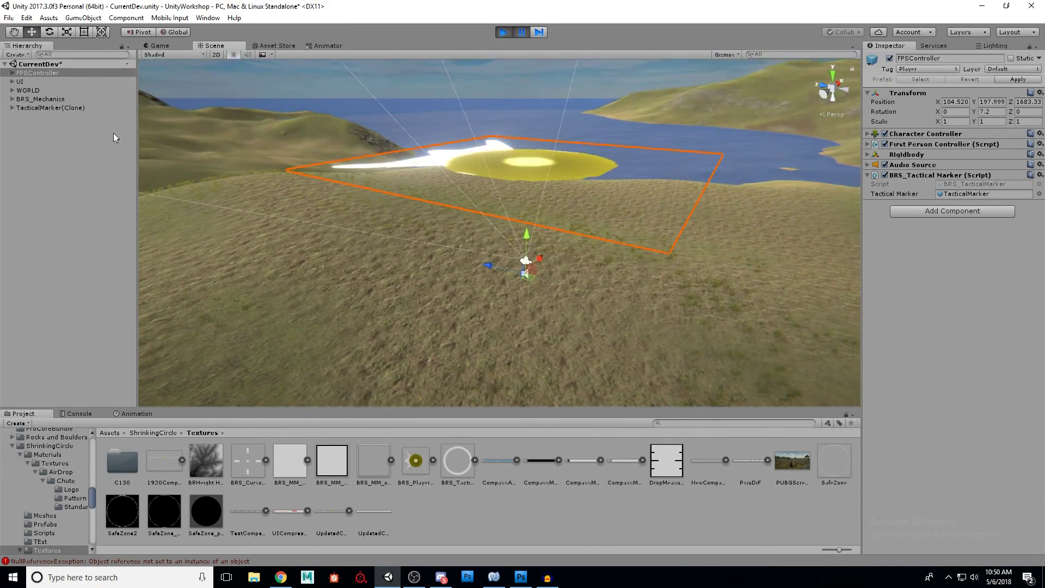
# Focus the scene on TacticalMarker(Clone) and compare its height with the MiniMap Camera above it
pyautogui.doubleClick(50, 108)
pyautogui.moveTo(478, 220)
pyautogui.mouseDown(button='right')
pyautogui.moveTo(581, 152)
pyautogui.moveTo(590, 214)
pyautogui.moveTo(676, 200)
pyautogui.moveTo(659, 357)
pyautogui.moveTo(718, 354)
pyautogui.moveTo(763, 377)
pyautogui.moveTo(748, 467)
pyautogui.moveTo(599, 494)
pyautogui.moveTo(609, 482)
pyautogui.moveTo(540, 345)
pyautogui.moveTo(618, 345)
pyautogui.moveTo(620, 327)
pyautogui.mouseUp(button='right')
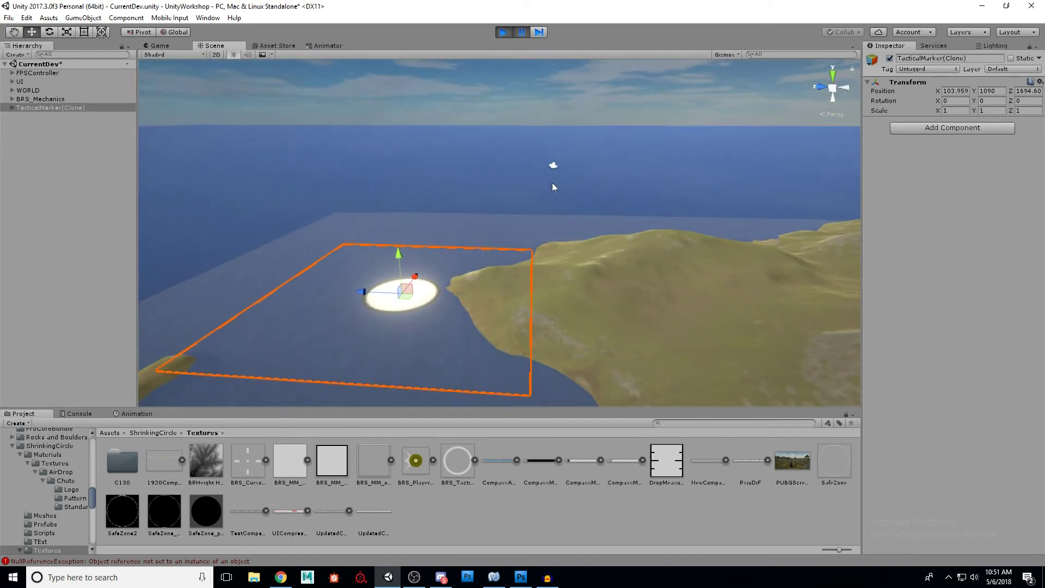
pyautogui.click(553, 167)
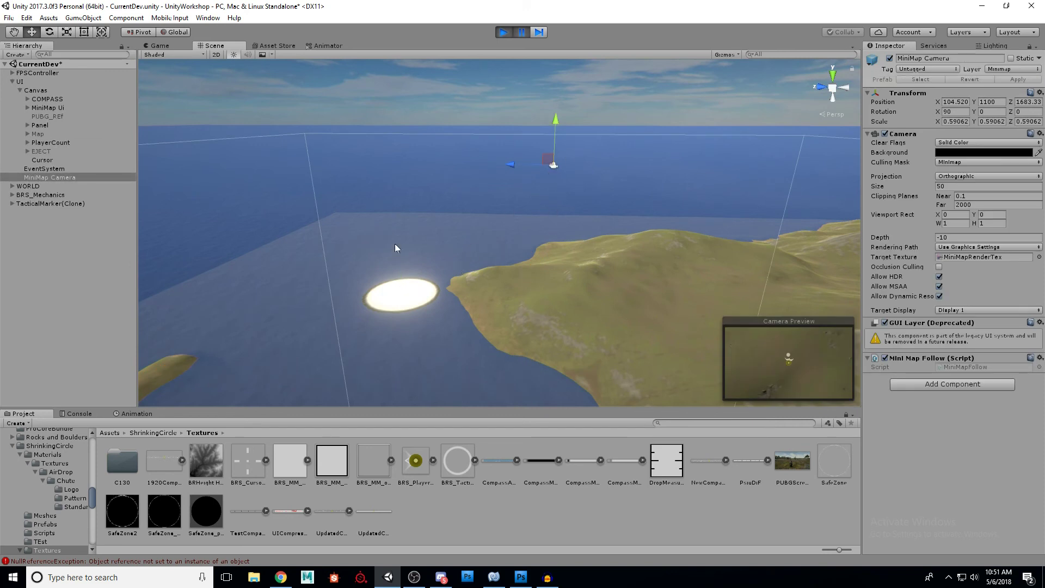
# Resume the playtest and walk away from the placed marker while watching it on the minimap
pyautogui.click(521, 32)
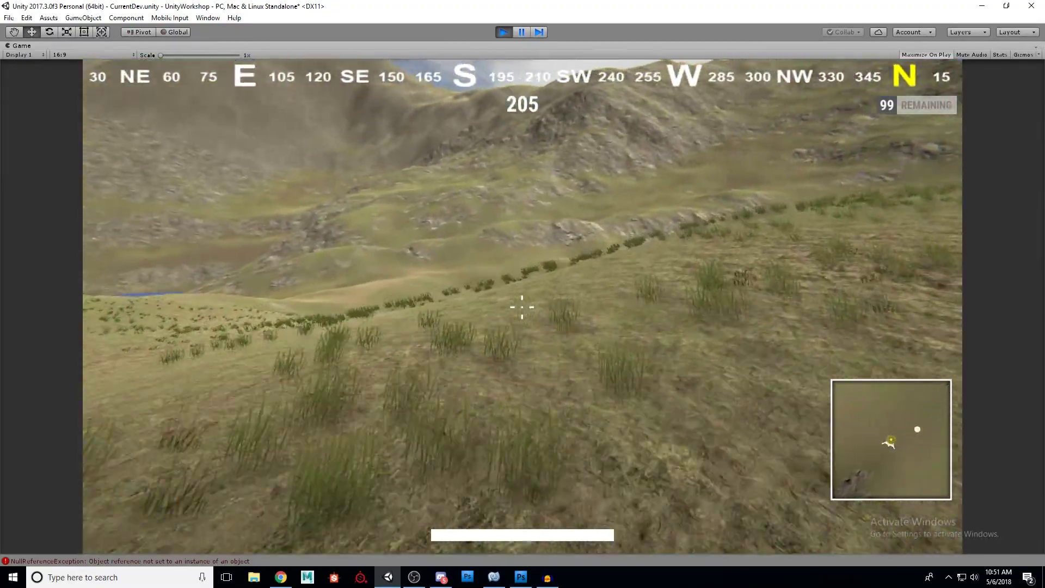
pyautogui.press('w')
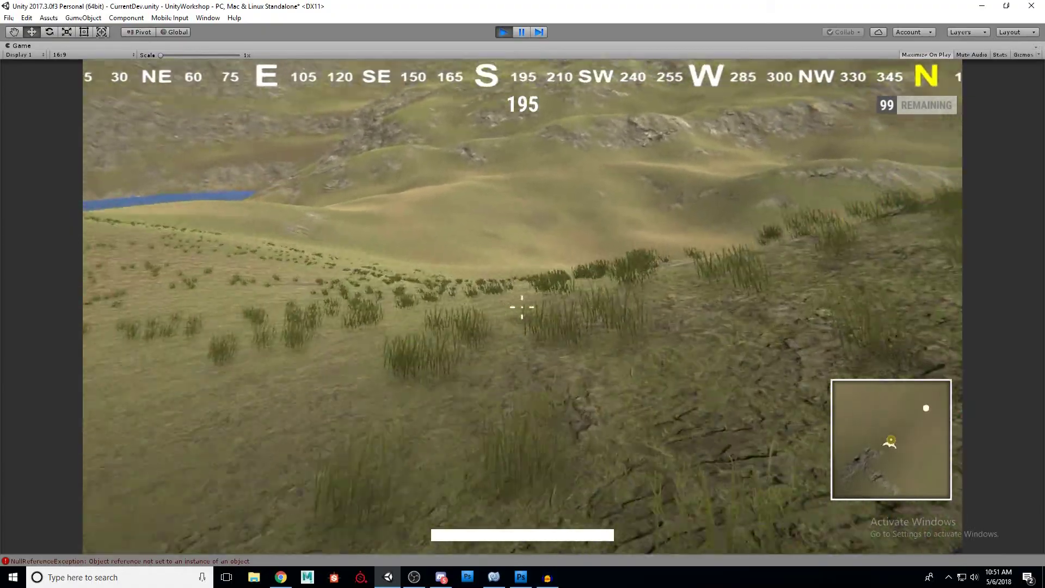